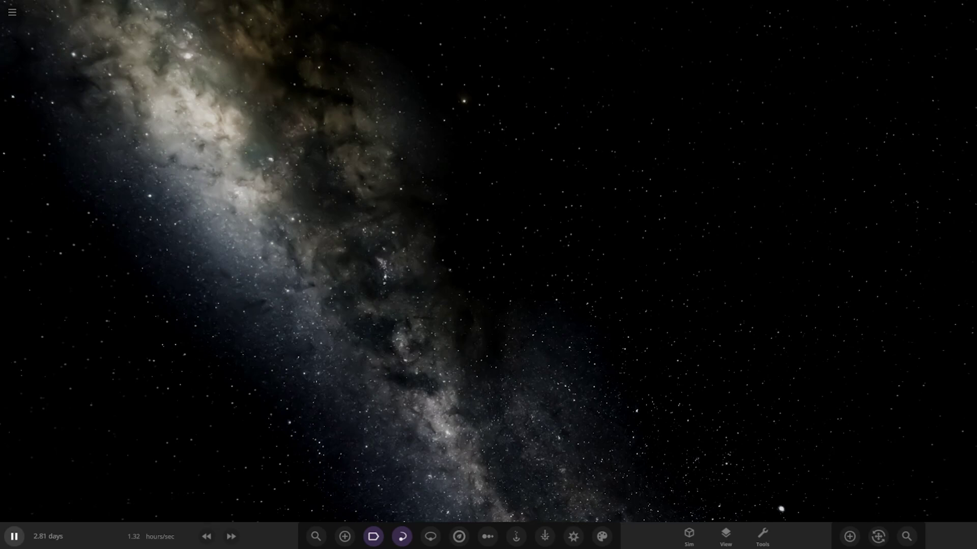
# Step: Open the subscribed Workshop simulation Super Realistic Mega banded Saturn
pyautogui.click(10, 10)
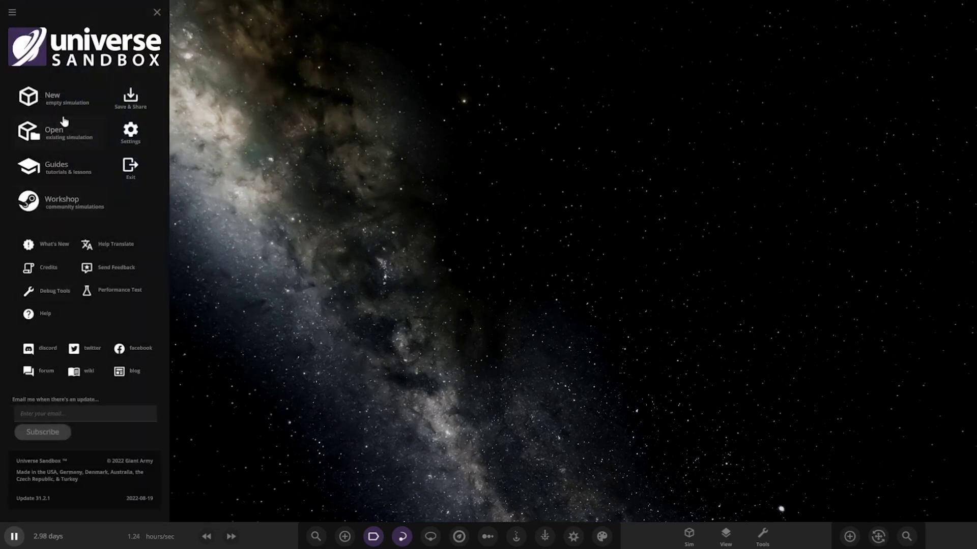
pyautogui.click(81, 211)
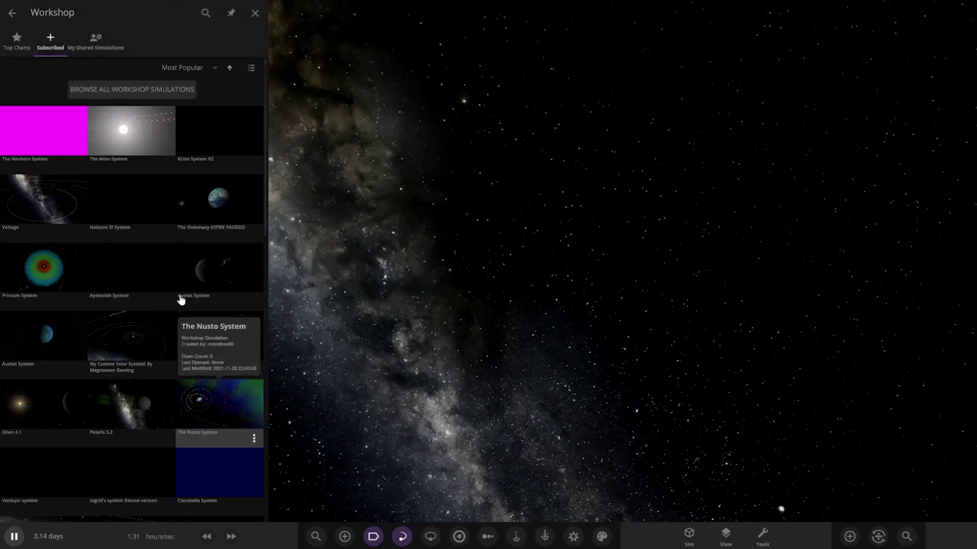
pyautogui.scroll(-4, 181, 325)
pyautogui.scroll(-10, 181, 339)
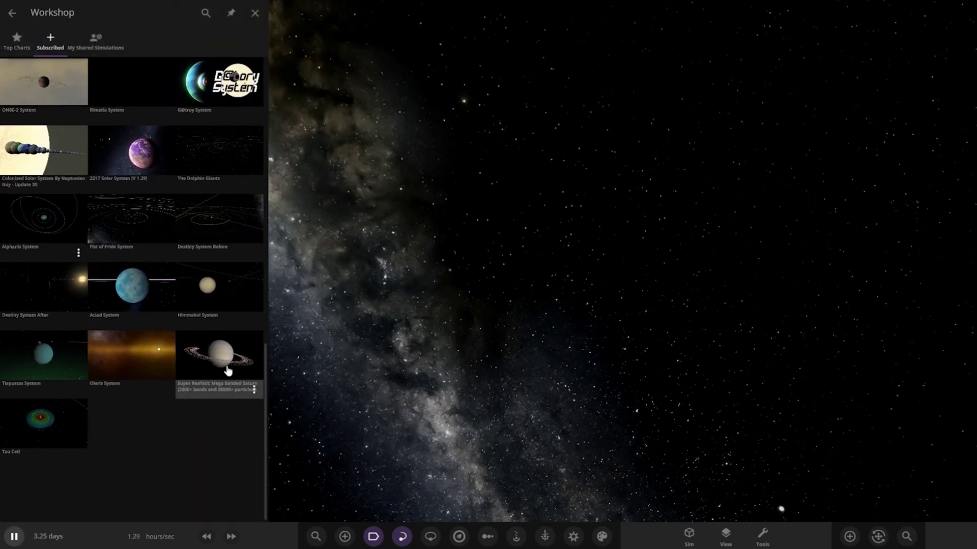
pyautogui.click(227, 370)
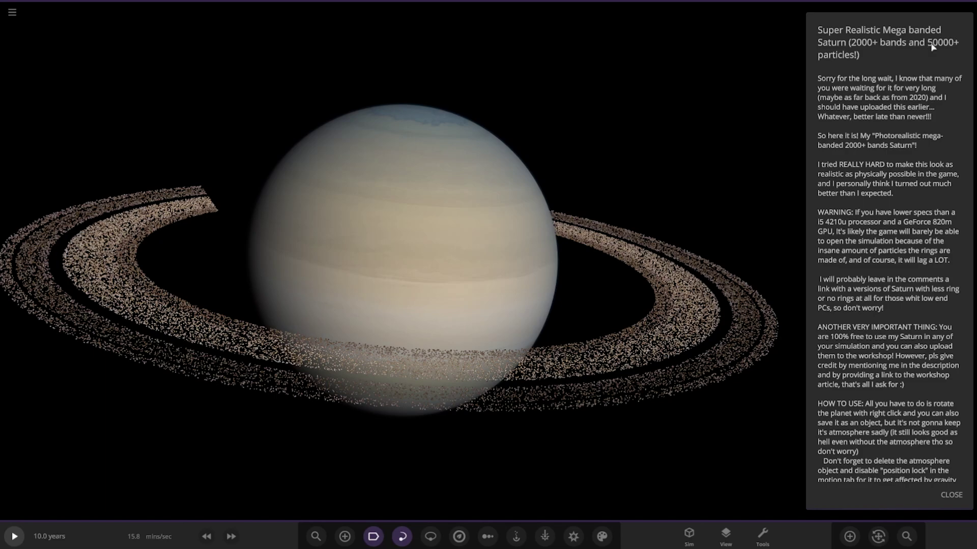
# Step: Read the simulation's description and examine Saturn and its particle rings from several angles
pyautogui.moveTo(401, 344); pyautogui.dragTo(550, 374, button='right')
pyautogui.scroll(-3, 331, 345)
pyautogui.scroll(-2, 864, 430)
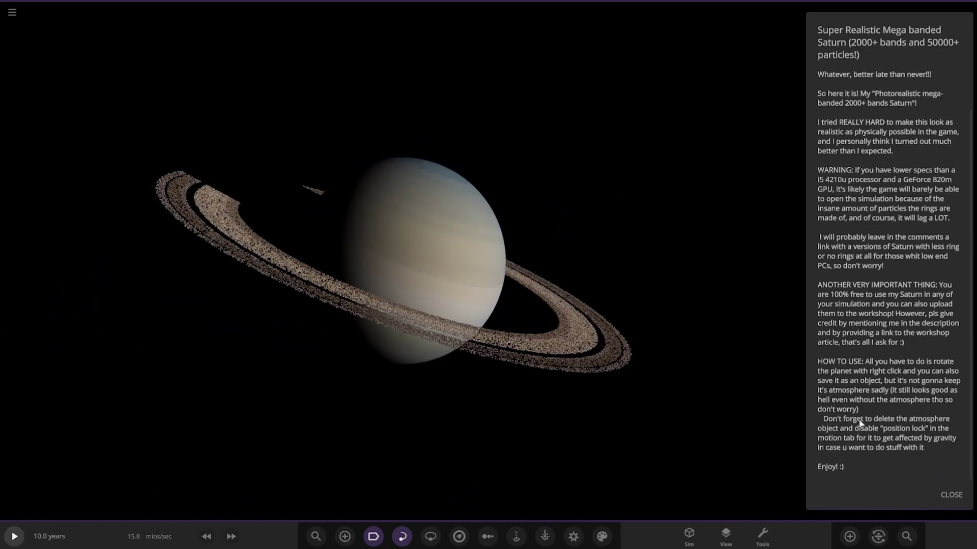
pyautogui.moveTo(602, 395); pyautogui.dragTo(501, 375, button='right')
pyautogui.moveTo(592, 229); pyautogui.dragTo(639, 461, button='right')
# Step: Add a Sun to the simulation close to Saturn and leave the object library
pyautogui.scroll(-3, 389, 151)
pyautogui.scroll(-3, 639, 461)
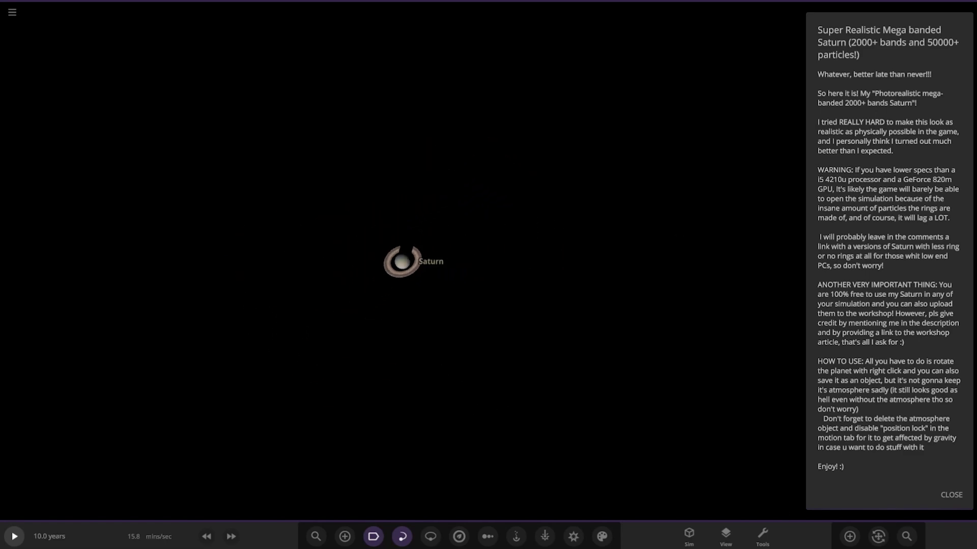
pyautogui.click(845, 536)
pyautogui.scroll(-2, 371, 473)
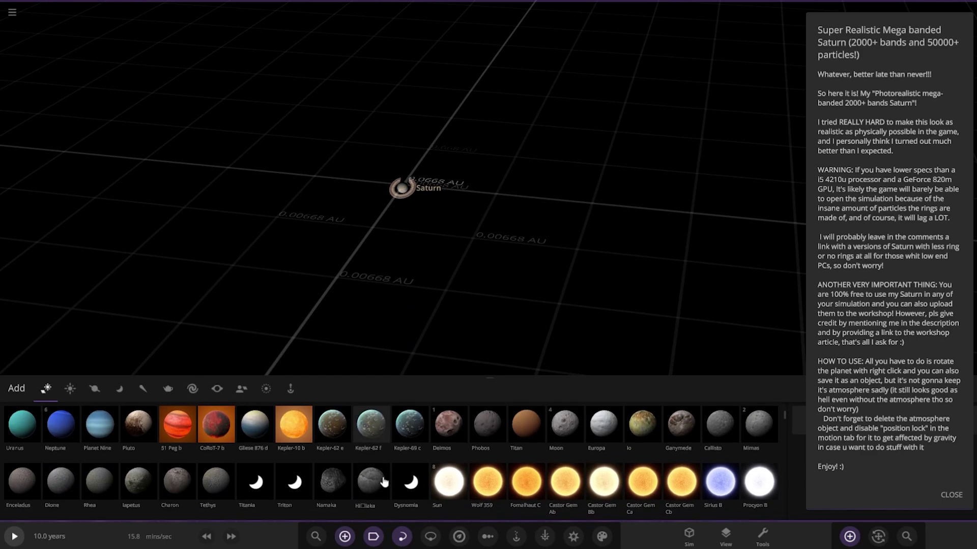
pyautogui.click(441, 491)
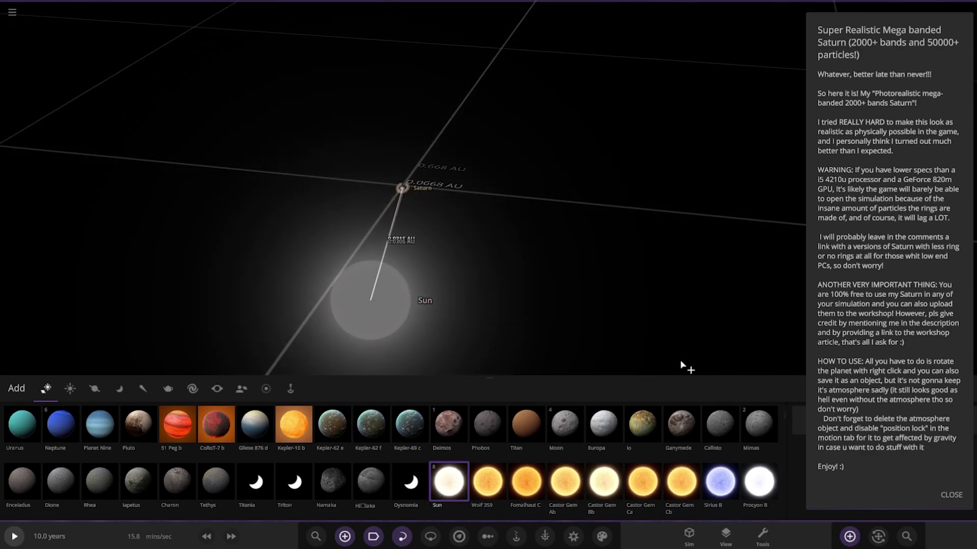
pyautogui.click(370, 300)
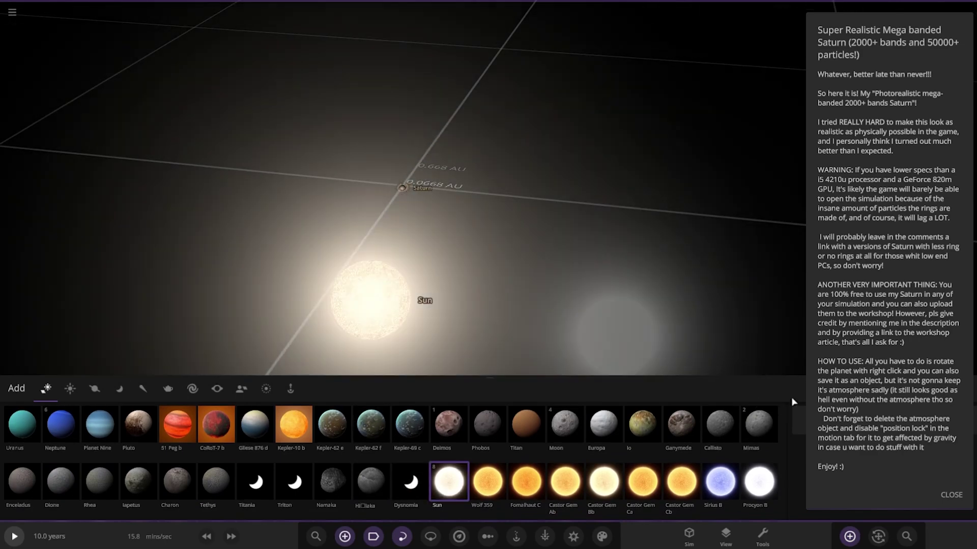
pyautogui.click(855, 541)
# Step: Examine Saturn and its rings up close against the Sun's disc
pyautogui.moveTo(477, 321); pyautogui.dragTo(137, 249, button='right')
pyautogui.scroll(3, 306, 364)
pyautogui.moveTo(435, 385); pyautogui.dragTo(267, 369, button='right')
pyautogui.scroll(5, 271, 368)
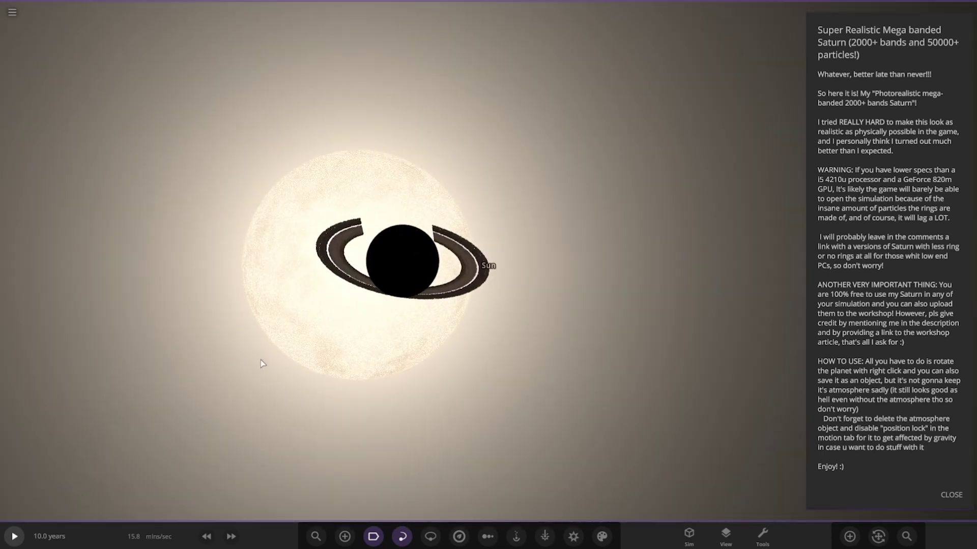
# Step: Move the Sun much farther away from Saturn along the grid
pyautogui.scroll(-10, 260, 360)
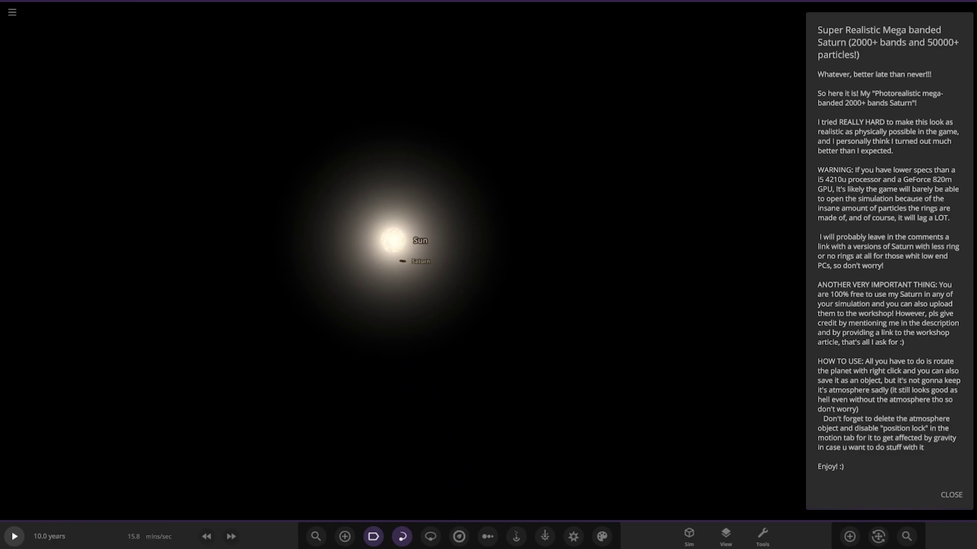
pyautogui.click(889, 542)
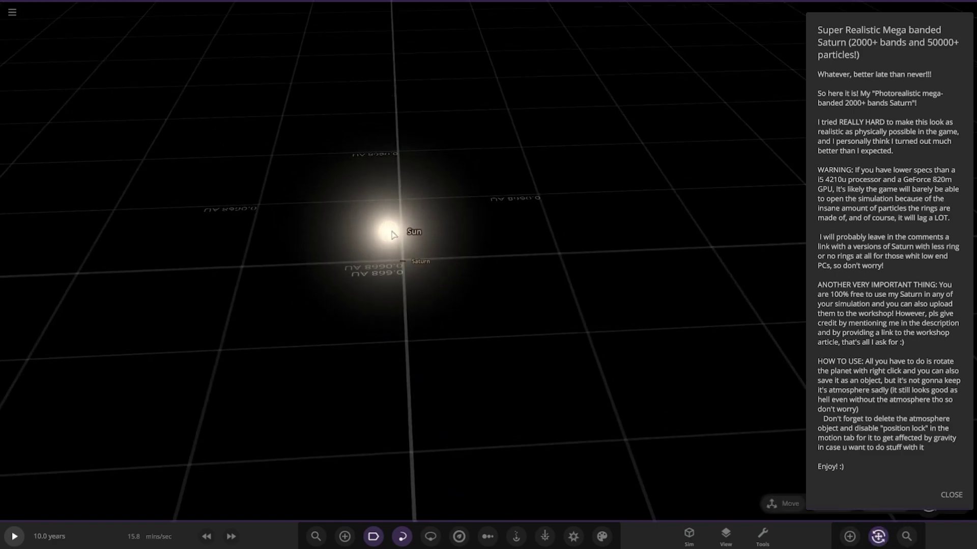
pyautogui.moveTo(397, 213); pyautogui.dragTo(455, 13)
pyautogui.moveTo(487, 387); pyautogui.dragTo(495, 334, button='right')
# Step: Examine Saturn and its rings backlit with the distant Sun behind the planet
pyautogui.scroll(5, 496, 335)
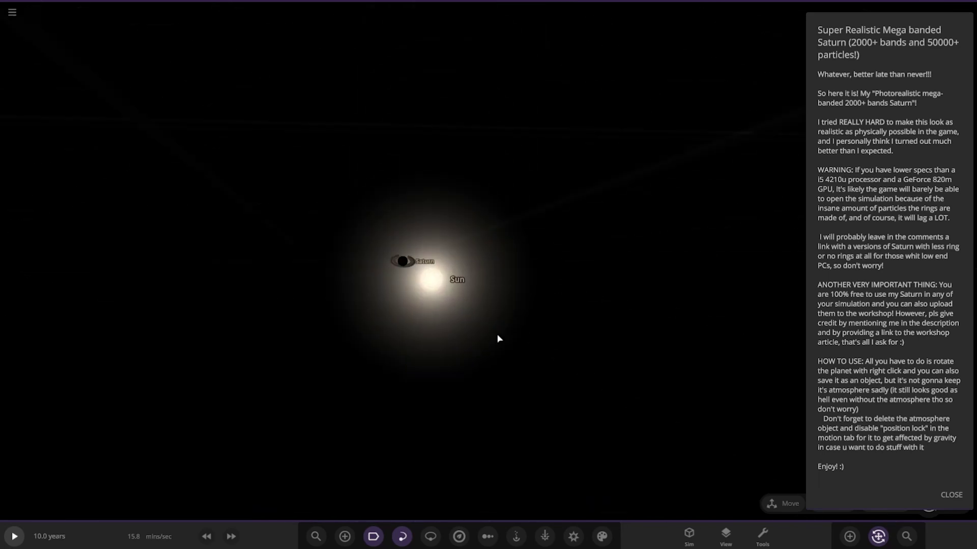
pyautogui.scroll(7, 499, 341)
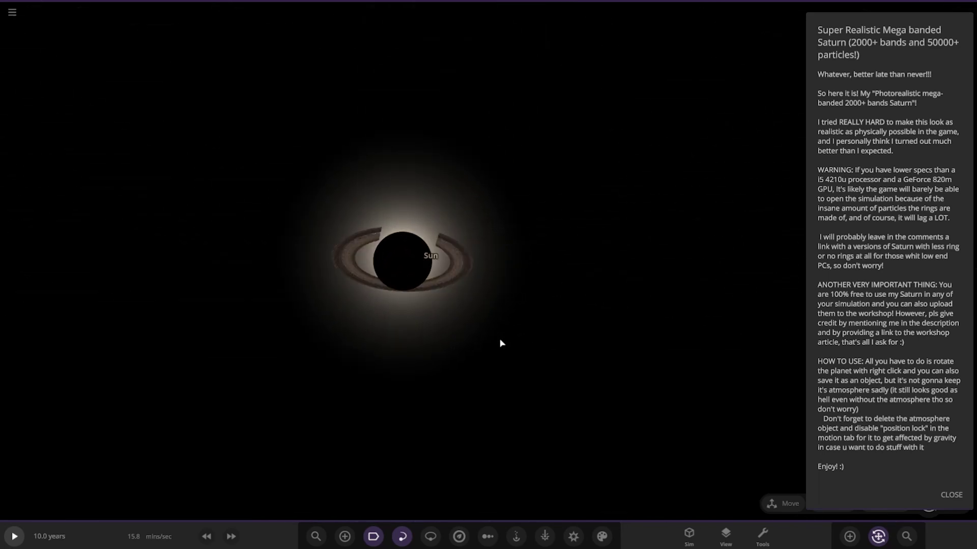
pyautogui.scroll(-1, 499, 344)
pyautogui.scroll(-5, 501, 344)
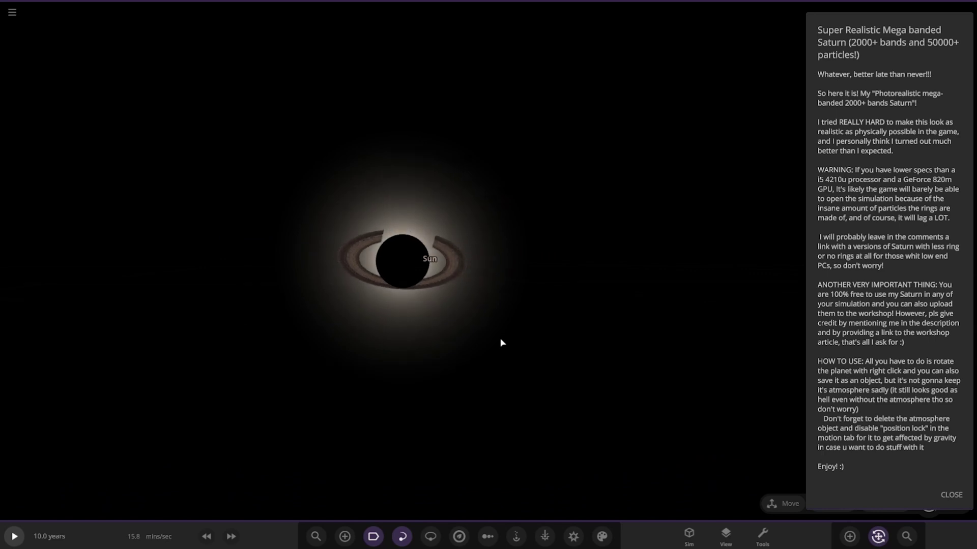
pyautogui.moveTo(501, 343); pyautogui.dragTo(507, 348, button='right')
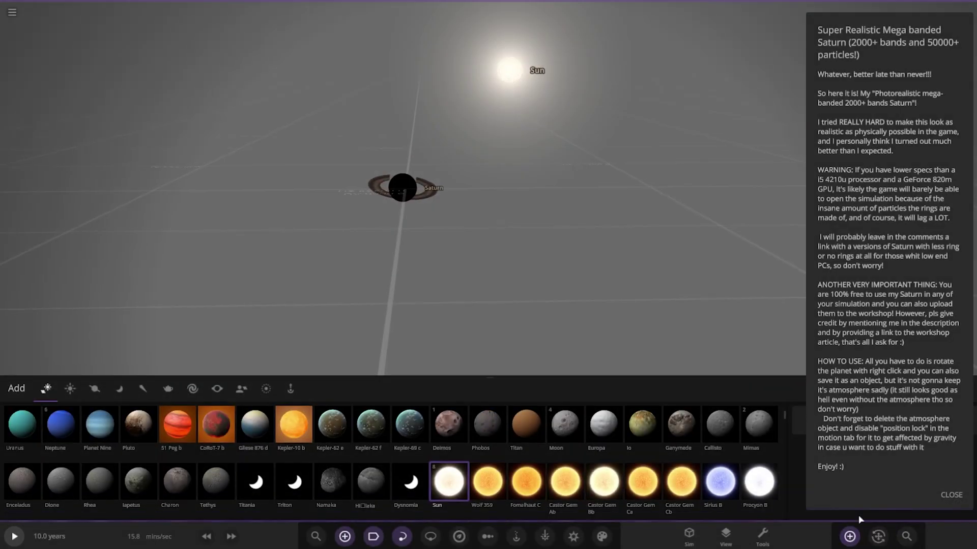
# Step: Close the object library and the simulation description, and tilt Saturn's rotation axis to change the ring angle
pyautogui.click(857, 540)
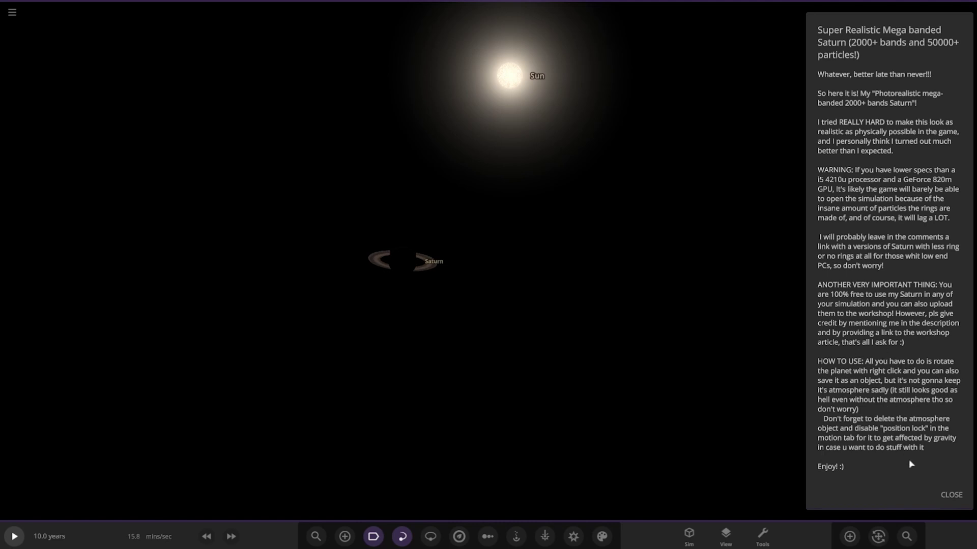
pyautogui.click(939, 492)
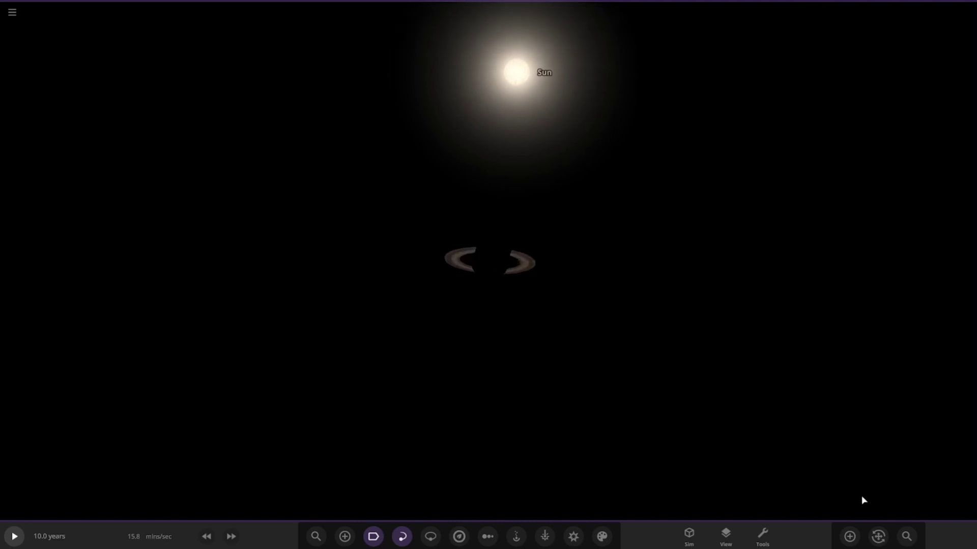
pyautogui.click(879, 536)
pyautogui.scroll(3, 551, 342)
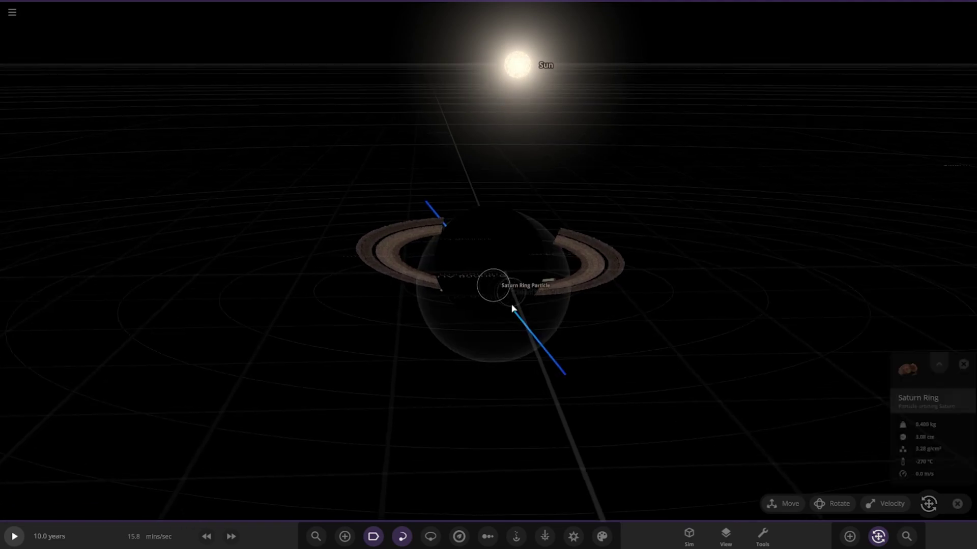
pyautogui.moveTo(584, 373); pyautogui.dragTo(477, 280)
pyautogui.click(477, 280)
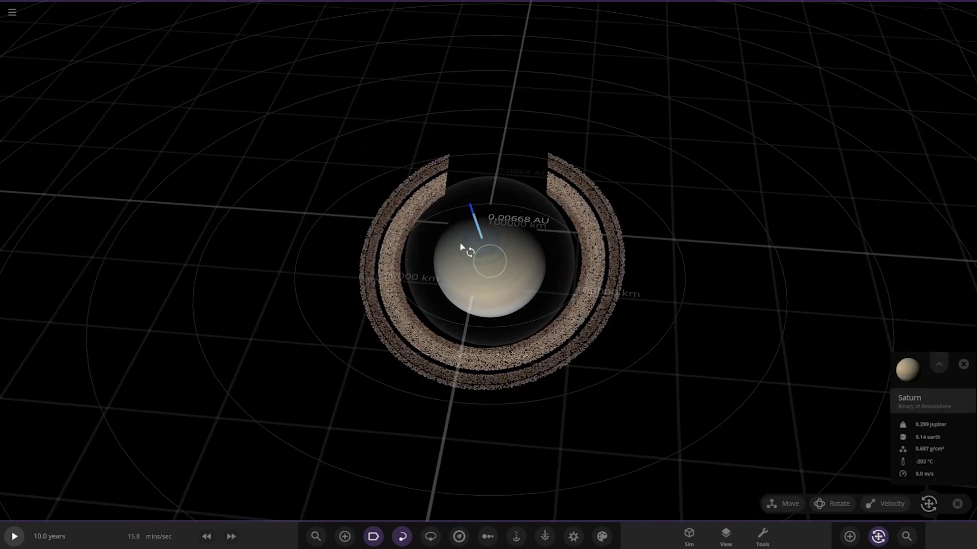
pyautogui.moveTo(464, 217); pyautogui.dragTo(465, 211)
pyautogui.click(716, 386)
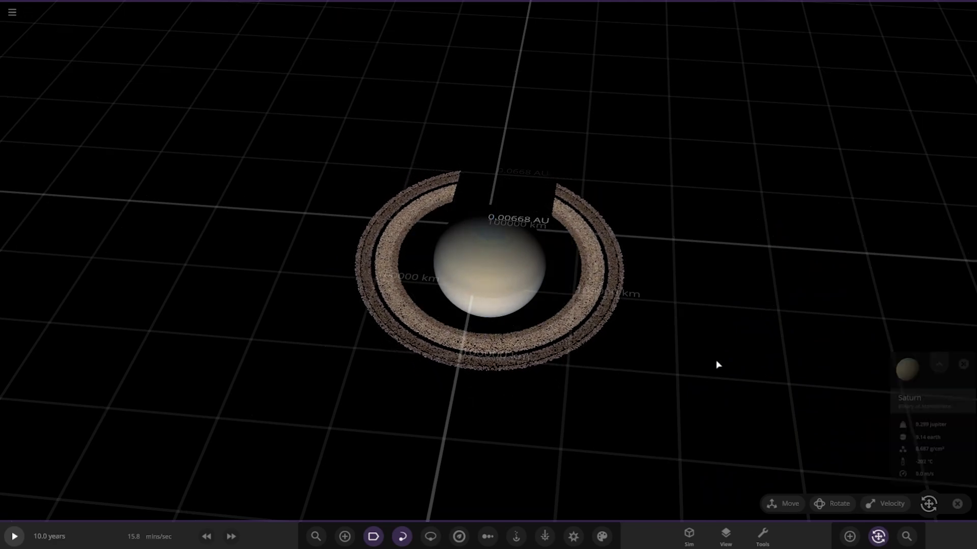
# Step: Fine-tune Saturn's axial tilt until its rings lie nearly edge-on in a side view
pyautogui.moveTo(716, 359); pyautogui.dragTo(719, 274)
pyautogui.scroll(3, 507, 351)
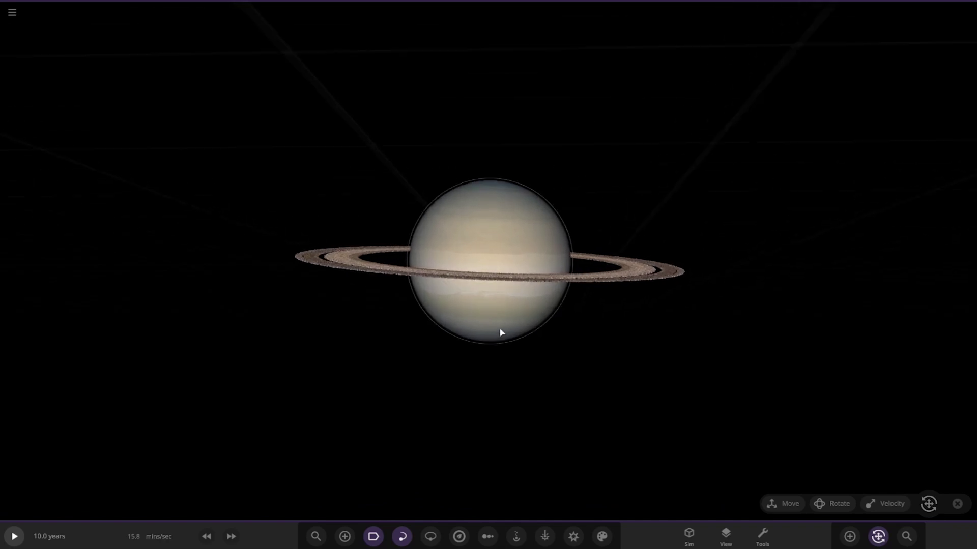
pyautogui.click(518, 337)
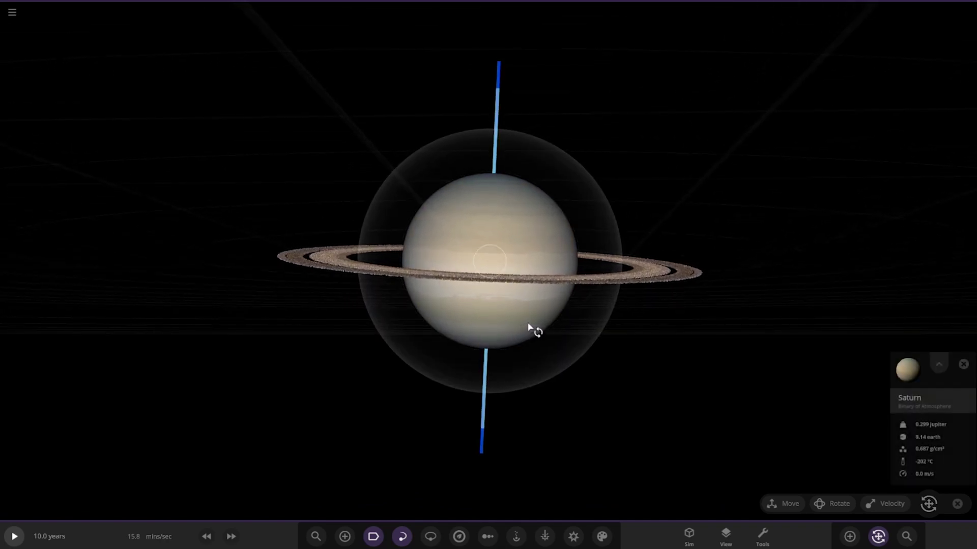
pyautogui.moveTo(528, 324); pyautogui.dragTo(530, 322)
pyautogui.click(615, 382)
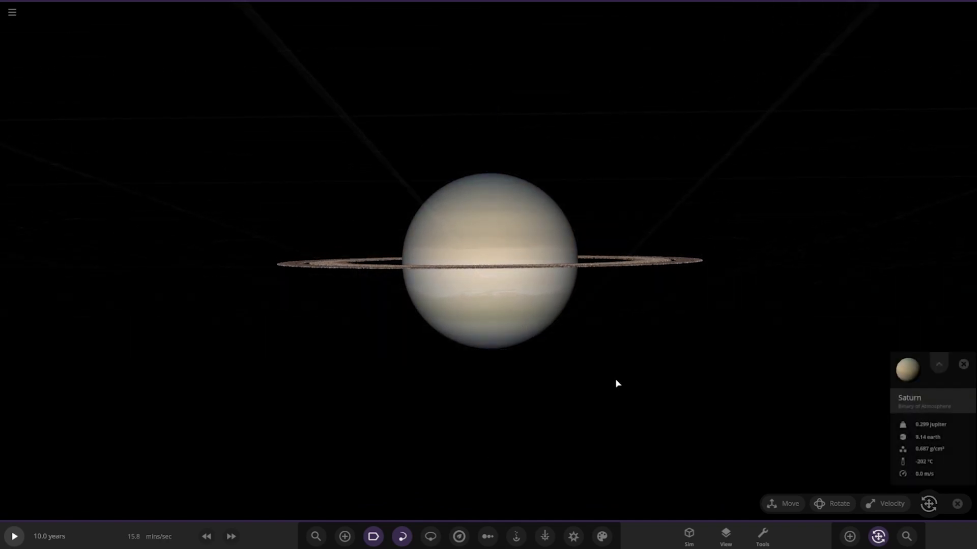
# Step: Inspect Saturn's night side, rings, pole and cloud bands up close, and leave the object editing tool
pyautogui.moveTo(604, 397); pyautogui.dragTo(441, 354)
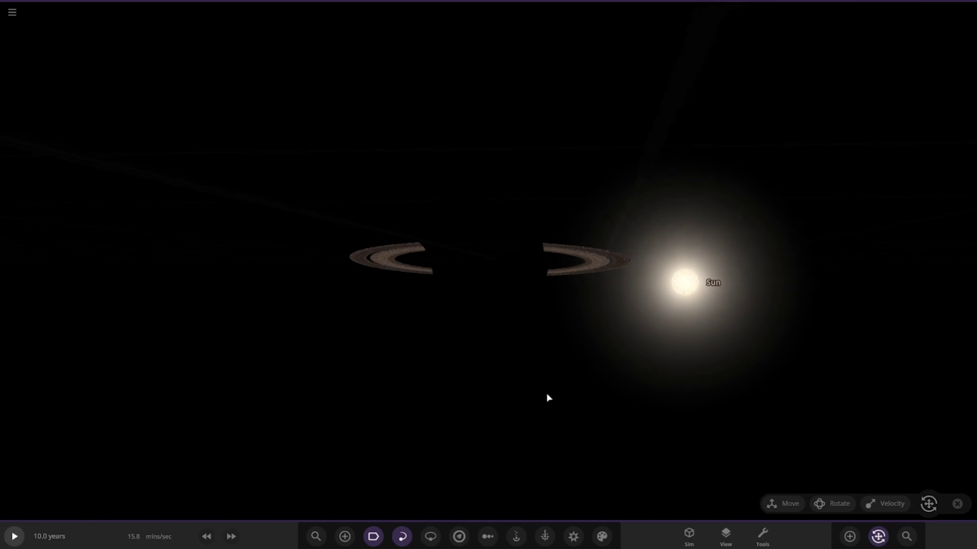
pyautogui.moveTo(546, 395); pyautogui.dragTo(805, 380)
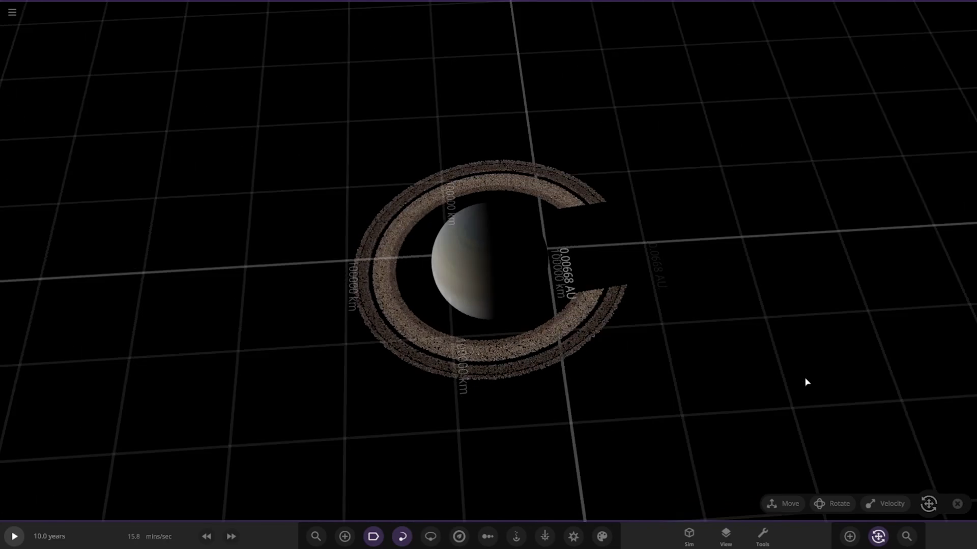
pyautogui.moveTo(650, 380); pyautogui.dragTo(802, 419)
pyautogui.scroll(10, 572, 403)
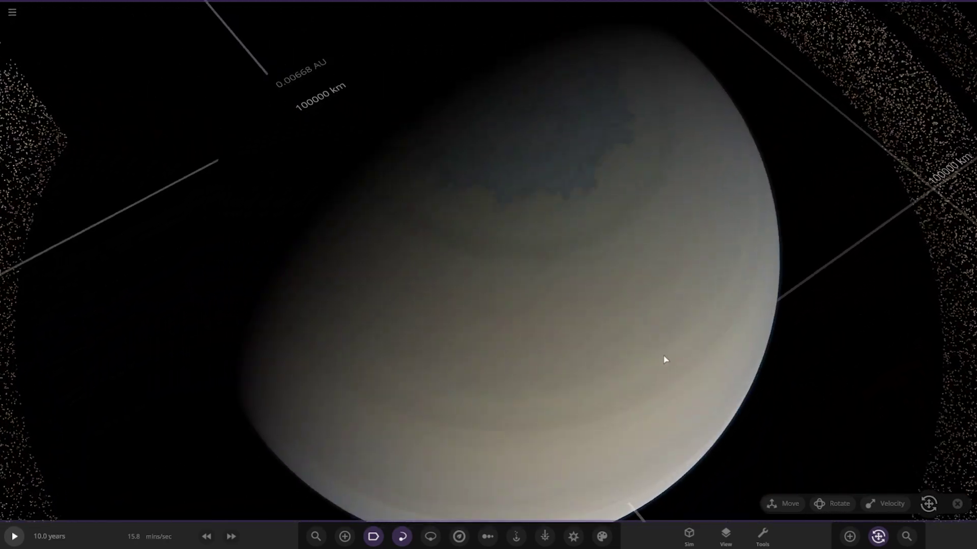
pyautogui.moveTo(663, 360); pyautogui.dragTo(689, 308)
pyautogui.scroll(4, 694, 307)
pyautogui.scroll(-5, 707, 305)
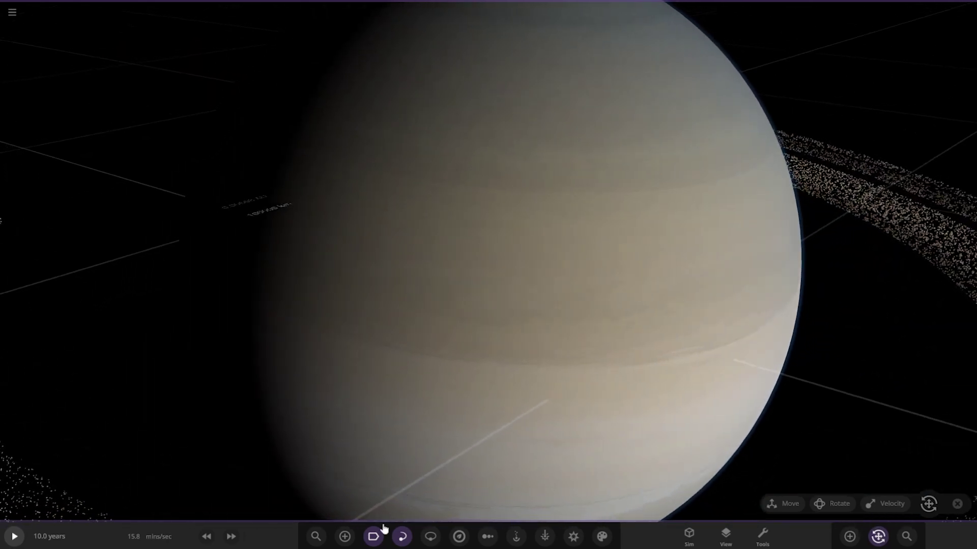
pyautogui.click(872, 541)
# Step: Open Saturn's full properties and look through the custom band colors in its appearance settings
pyautogui.moveTo(855, 421); pyautogui.dragTo(606, 365)
pyautogui.scroll(-5, 687, 382)
pyautogui.click(490, 249)
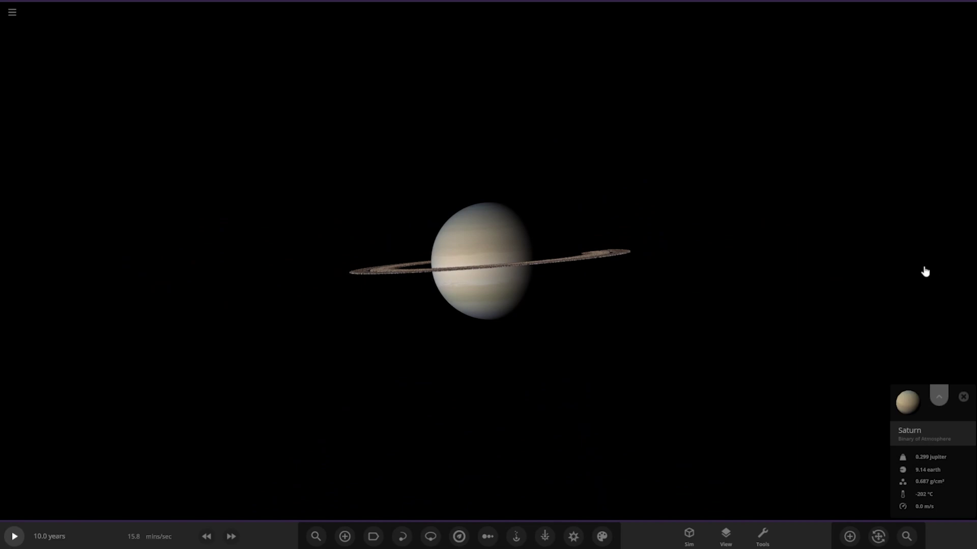
pyautogui.press('i')
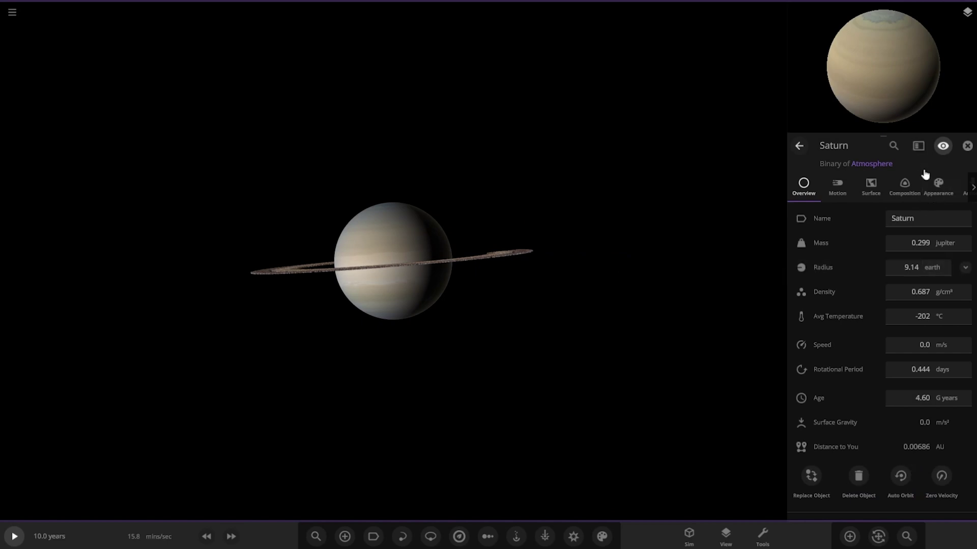
pyautogui.click(940, 189)
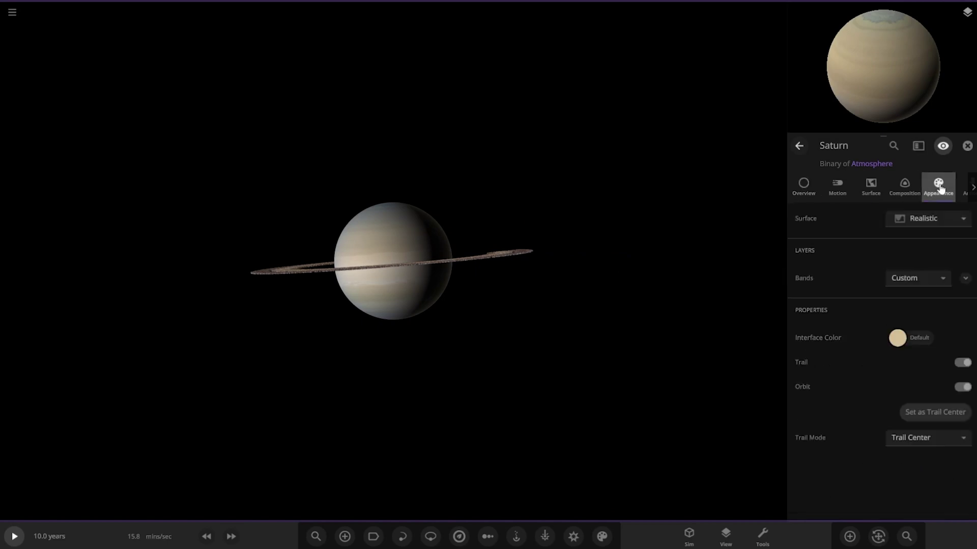
pyautogui.click(965, 280)
pyautogui.scroll(-5, 948, 369)
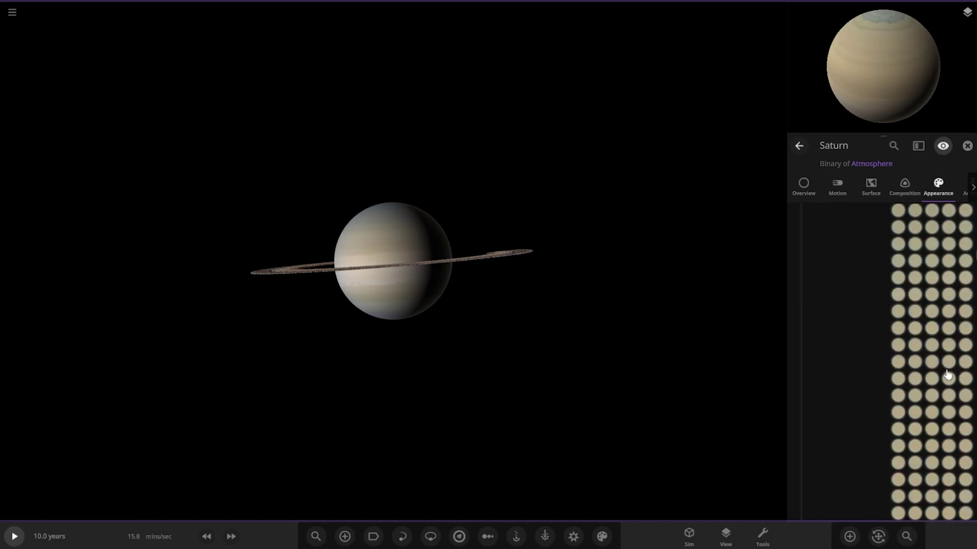
pyautogui.scroll(-5, 948, 374)
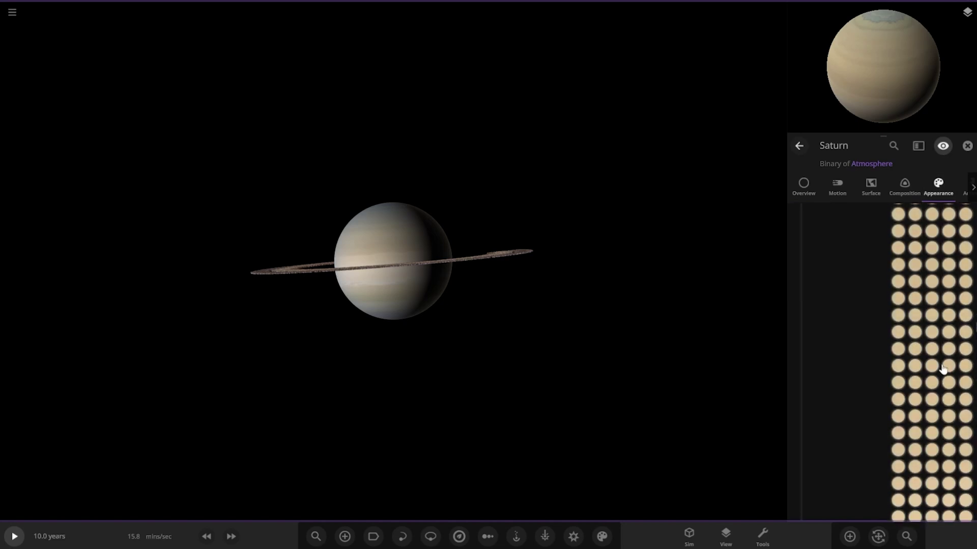
pyautogui.scroll(-5, 942, 368)
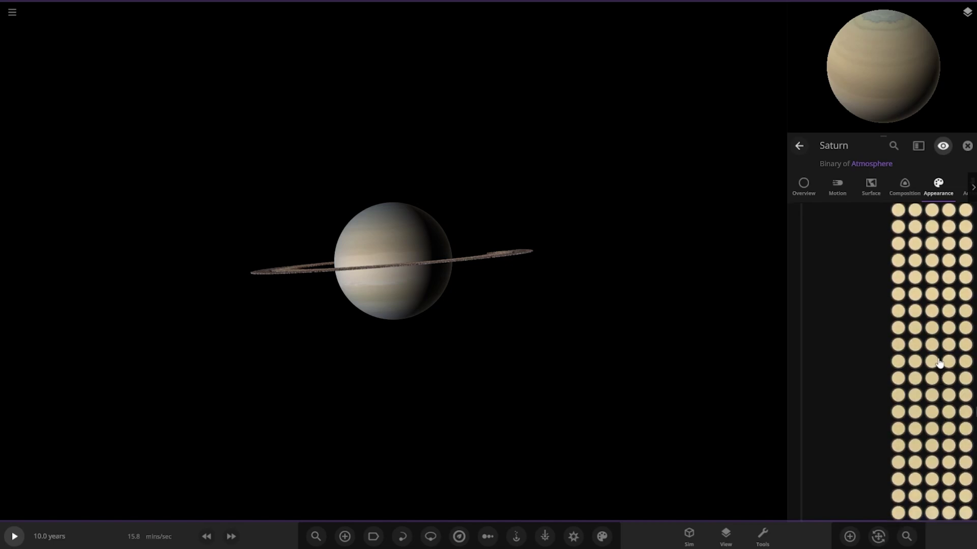
pyautogui.scroll(-5, 939, 363)
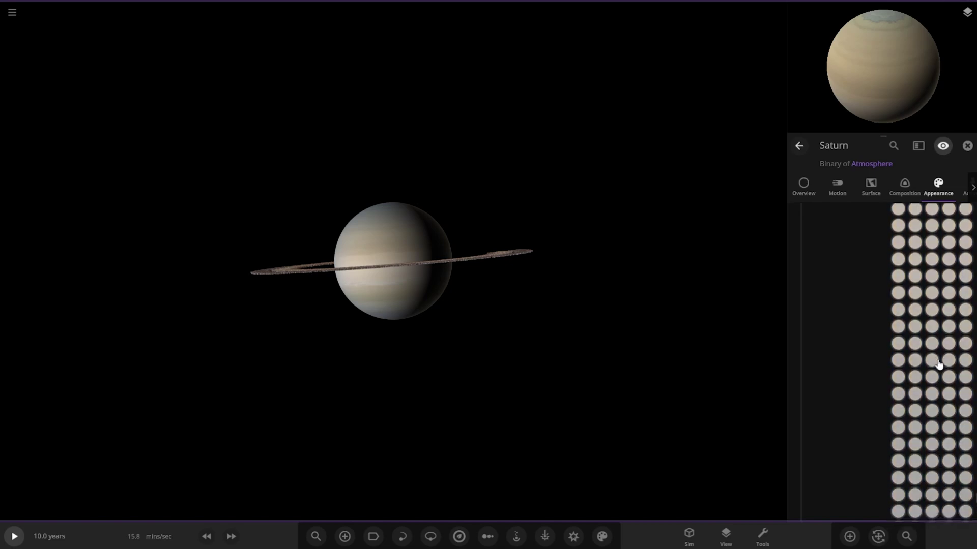
# Step: Look through the remaining custom band colors in Saturn's appearance settings and close its properties
pyautogui.scroll(-5, 938, 365)
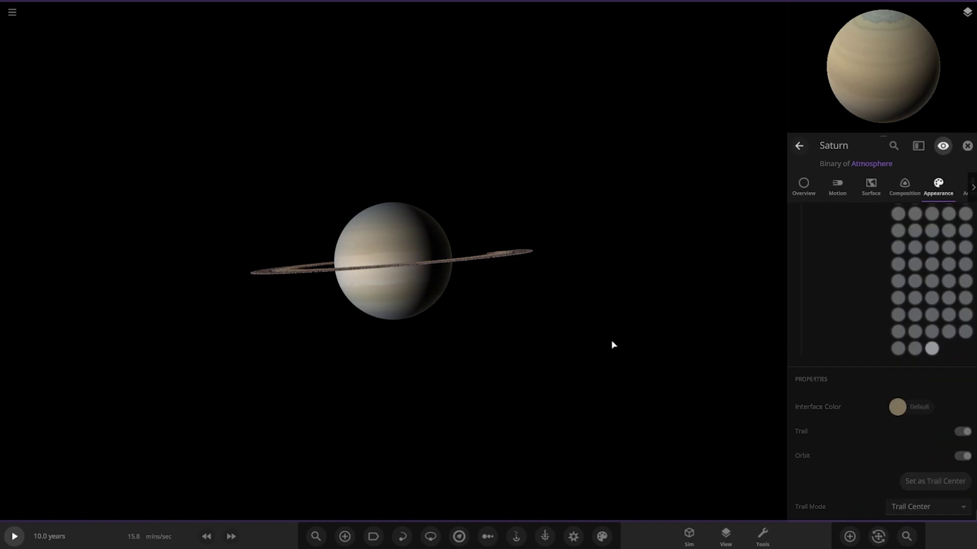
pyautogui.click(966, 146)
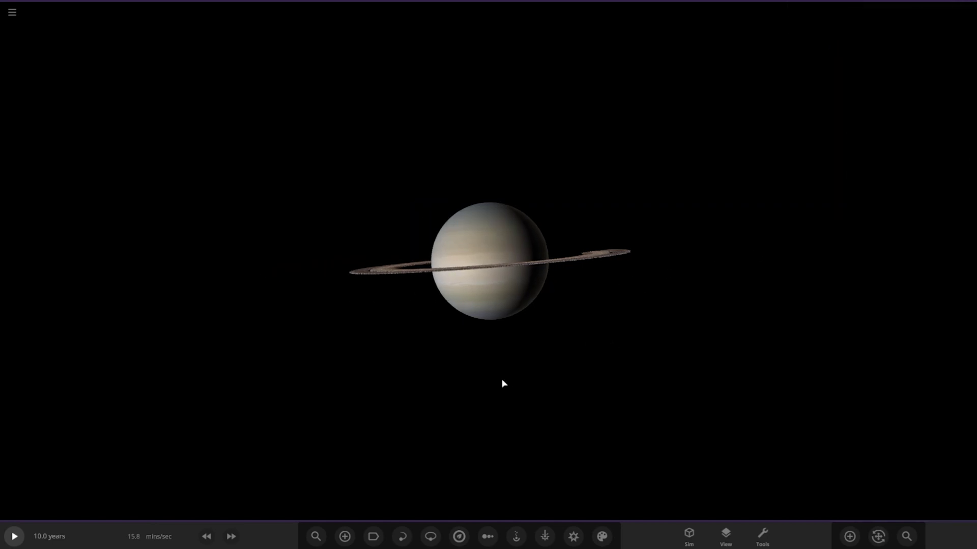
pyautogui.moveTo(501, 383); pyautogui.dragTo(530, 391)
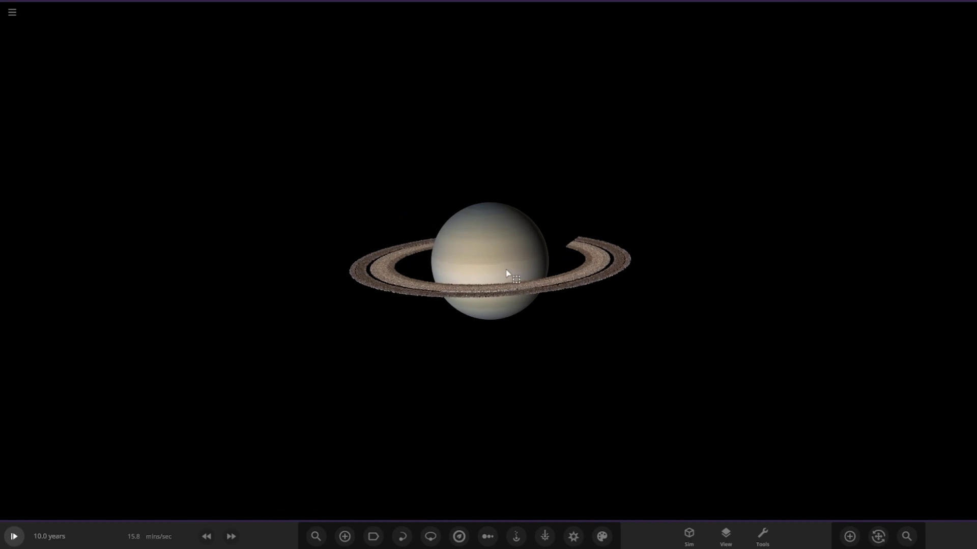
# Step: Clear the ring particles from the simulation and inspect the bare Saturn from its day side to its night side
pyautogui.hotkey('ctrl', 'x')
pyautogui.scroll(5, 539, 374)
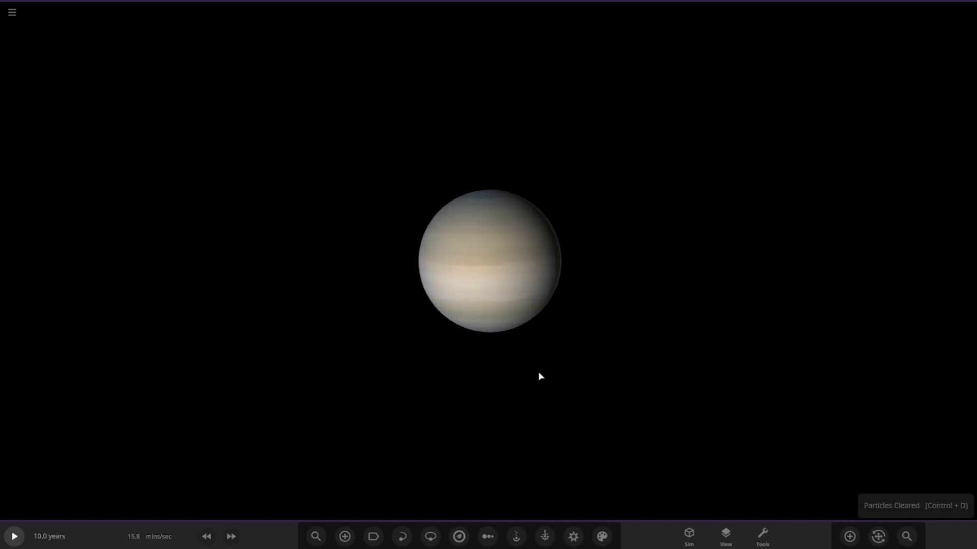
pyautogui.scroll(-4, 573, 370)
pyautogui.moveTo(573, 371); pyautogui.dragTo(166, 353)
pyautogui.moveTo(566, 349); pyautogui.dragTo(345, 278)
pyautogui.moveTo(552, 474); pyautogui.dragTo(545, 364)
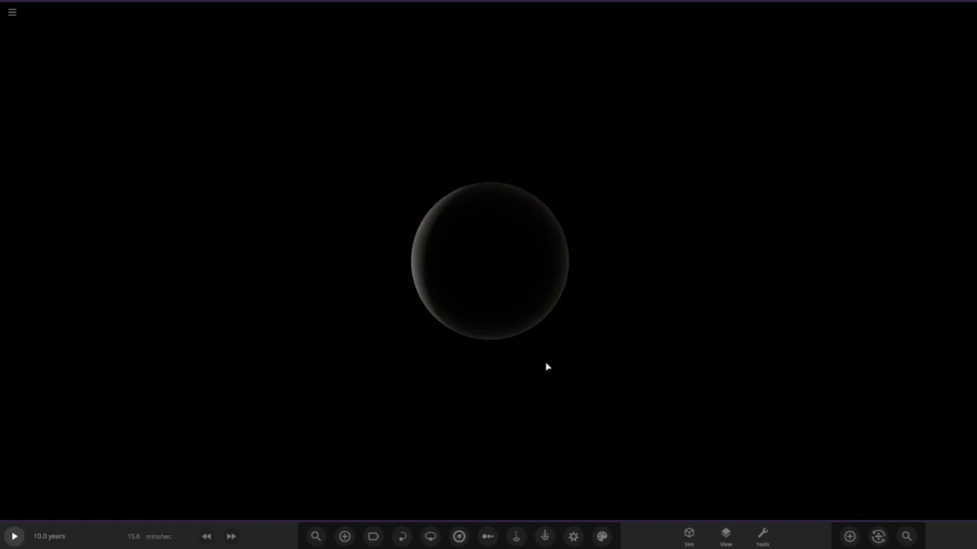
# Step: Open the object library and search the user-made objects for "satur"
pyautogui.moveTo(940, 416)
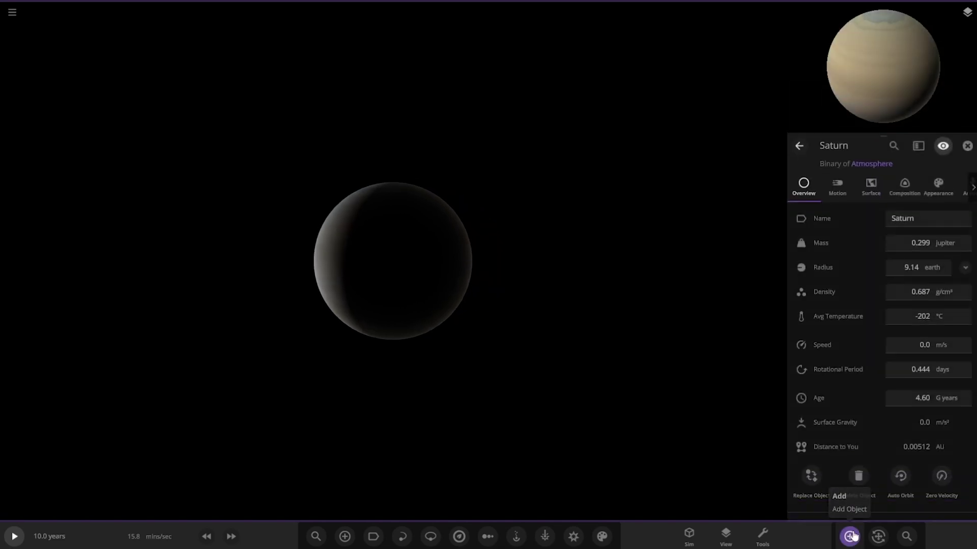
pyautogui.click(853, 536)
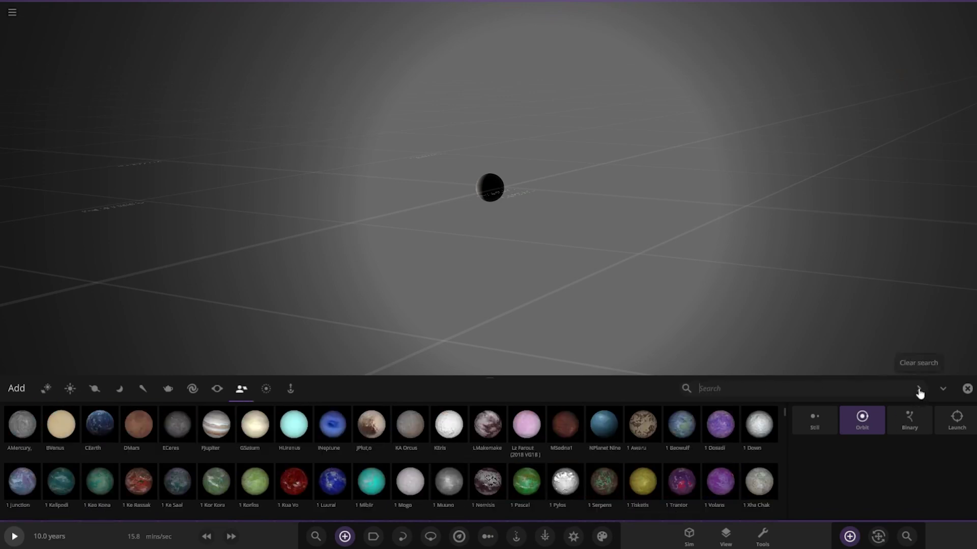
pyautogui.write('sta')
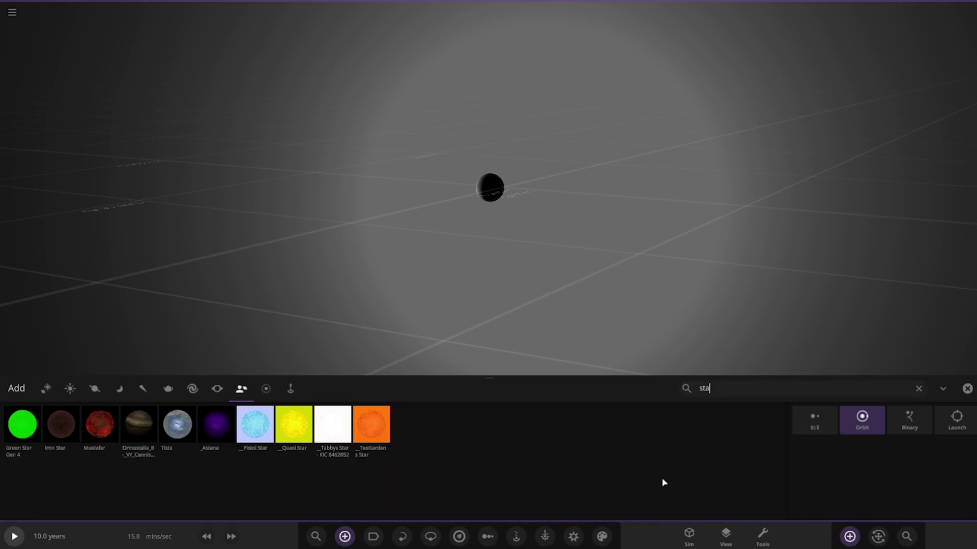
pyautogui.press('BackSpace')
pyautogui.press('BackSpace')
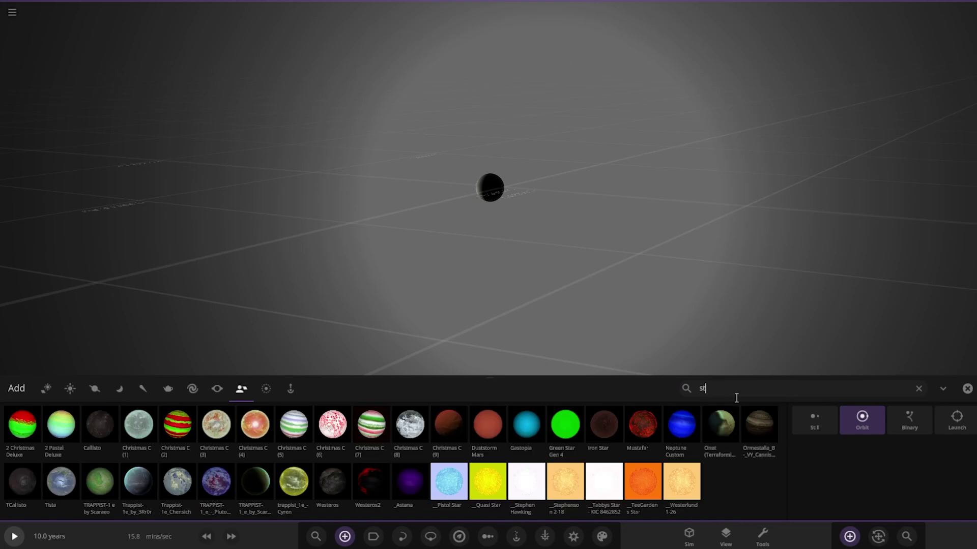
pyautogui.write('atur')
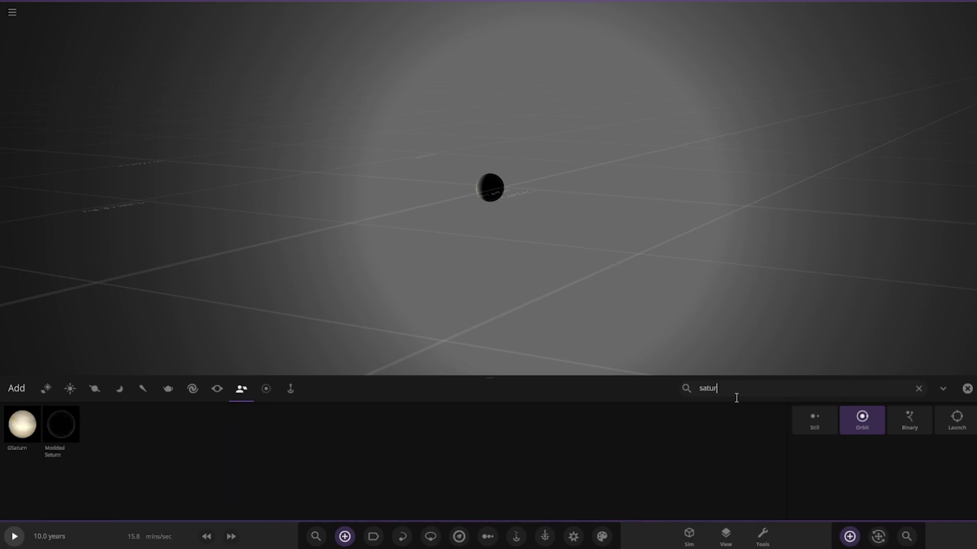
# Step: Place three copies of Modded Saturn in orbit around the original Saturn
pyautogui.click(57, 432)
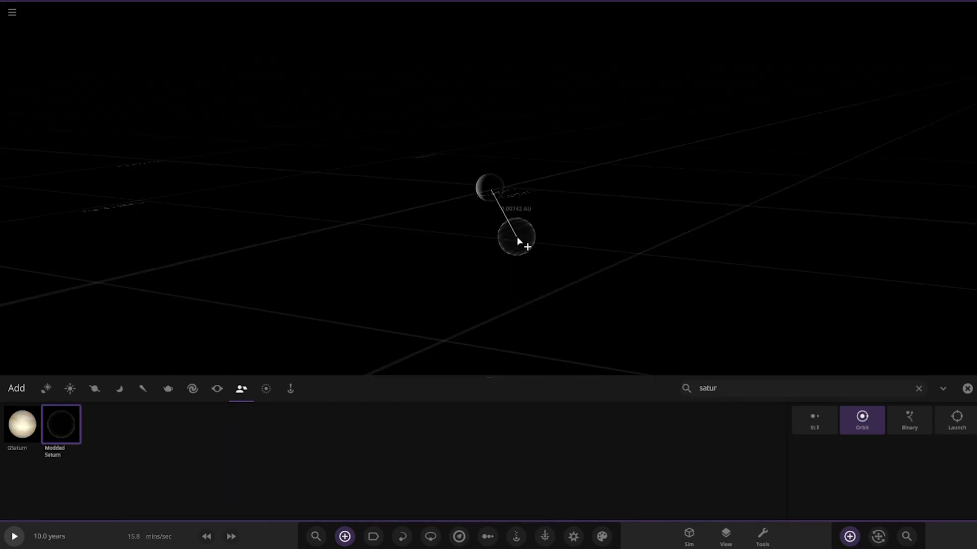
pyautogui.scroll(3, 519, 240)
pyautogui.click(551, 236)
pyautogui.moveTo(291, 329); pyautogui.dragTo(489, 328, button='right')
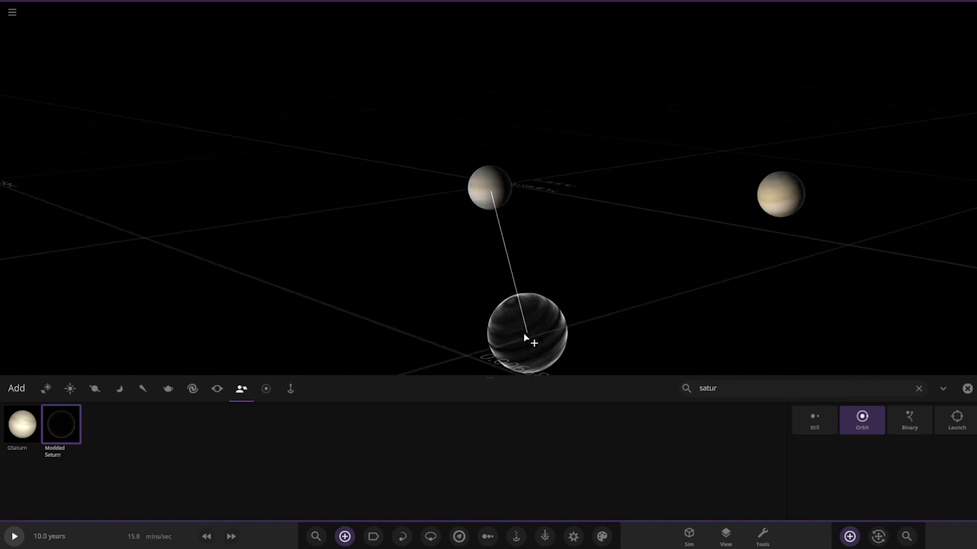
pyautogui.click(575, 251)
pyautogui.click(415, 290)
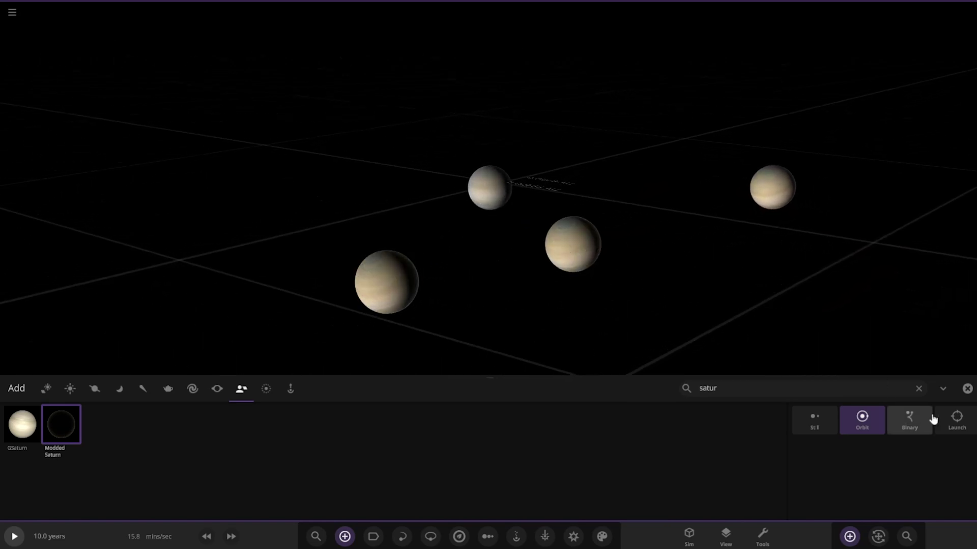
# Step: Open the saved simulation "A Solar System 2022 Update 29 Colonized"
pyautogui.click(13, 12)
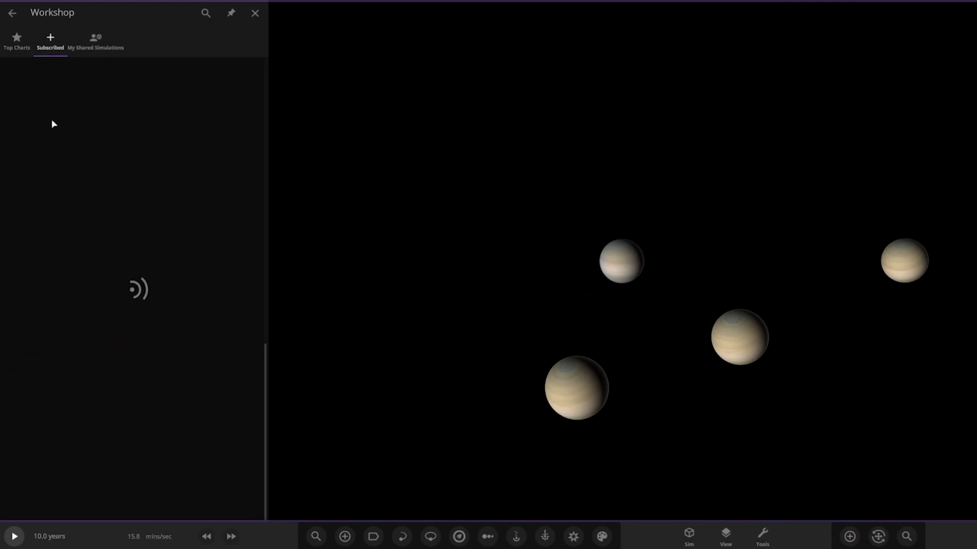
pyautogui.click(15, 16)
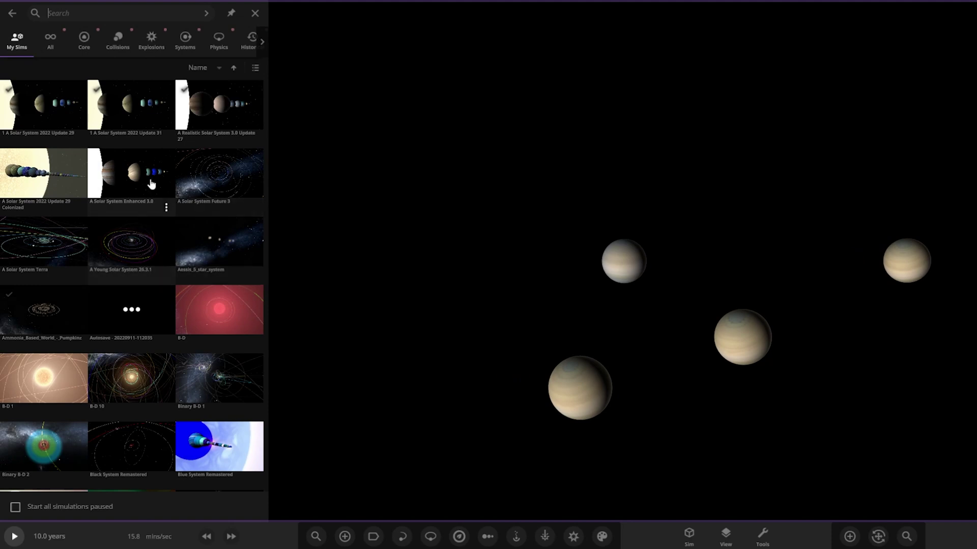
pyautogui.click(24, 181)
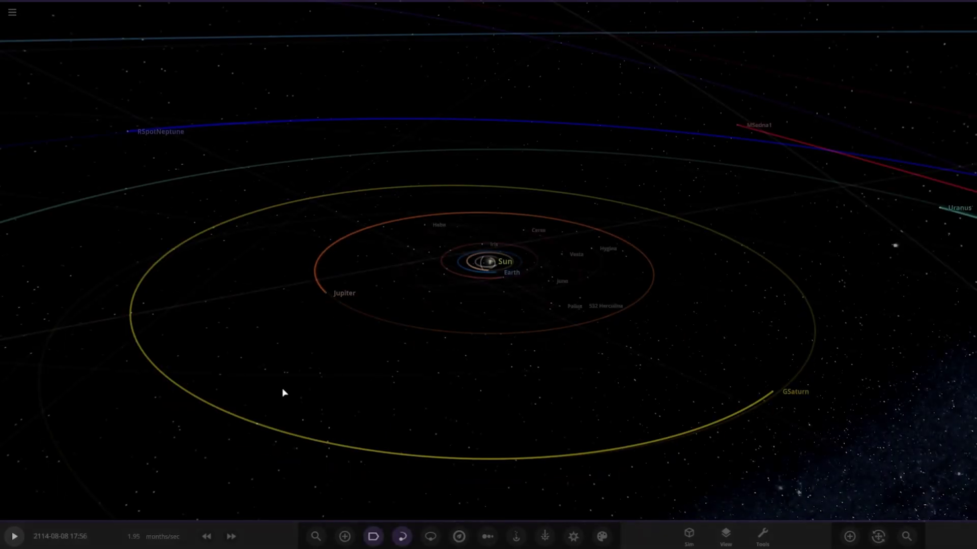
# Step: Open GSaturn's full properties, view its save and replace actions, and bring up the object replacement dialog
pyautogui.click(804, 416)
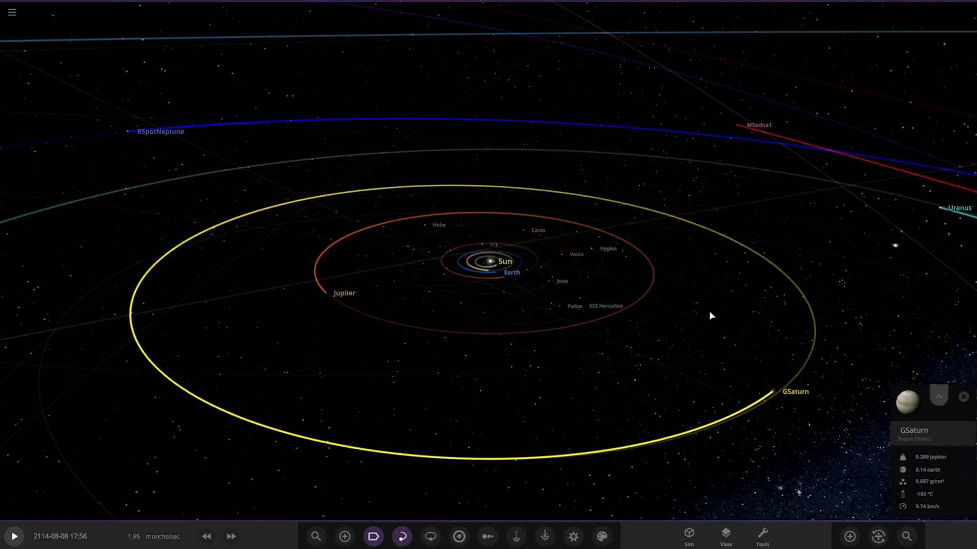
pyautogui.press('p')
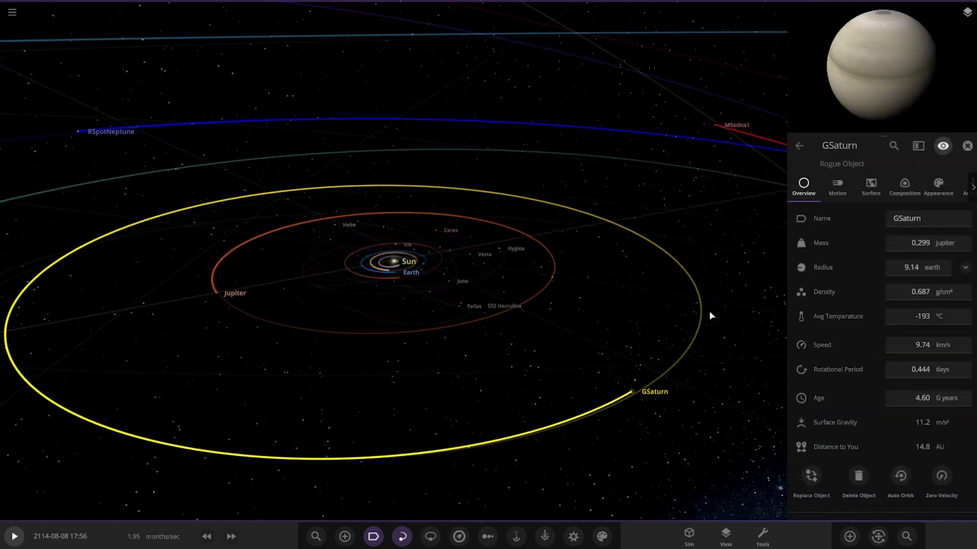
pyautogui.click(963, 187)
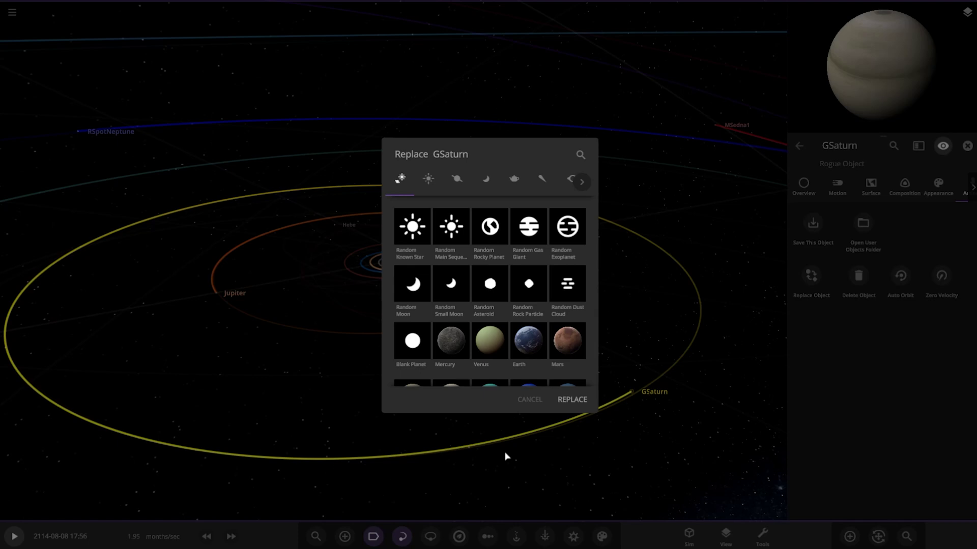
# Step: Leave the GSaturn replacement dialog and start a new empty simulation
pyautogui.click(12, 13)
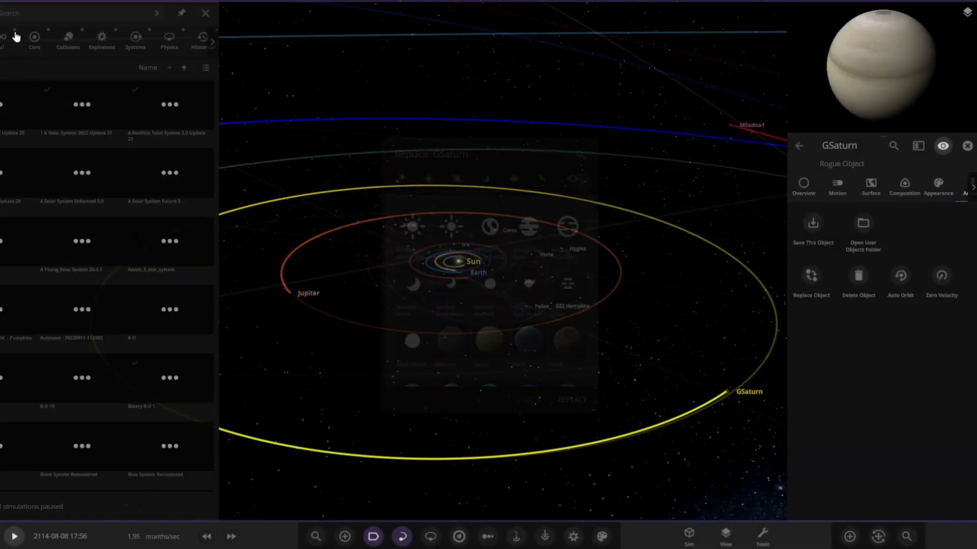
pyautogui.click(11, 13)
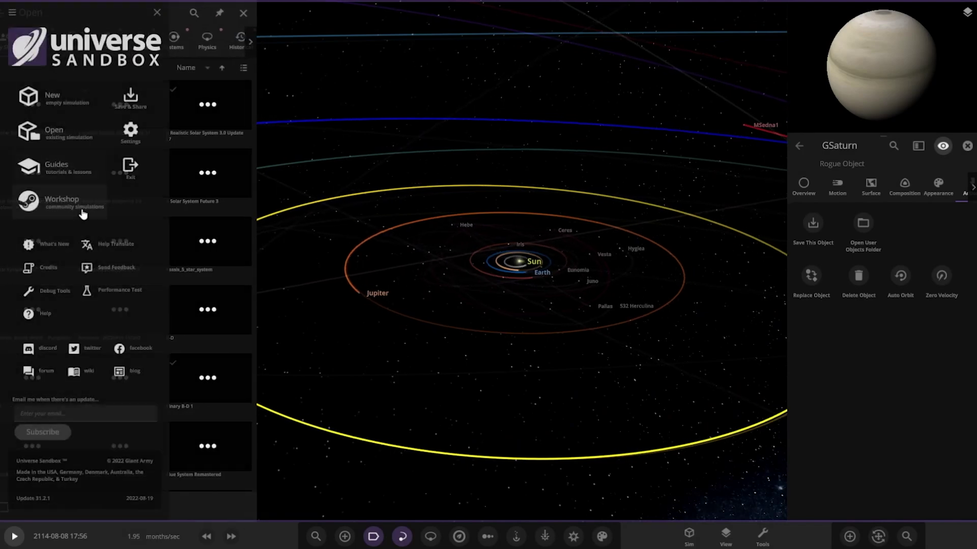
pyautogui.click(71, 104)
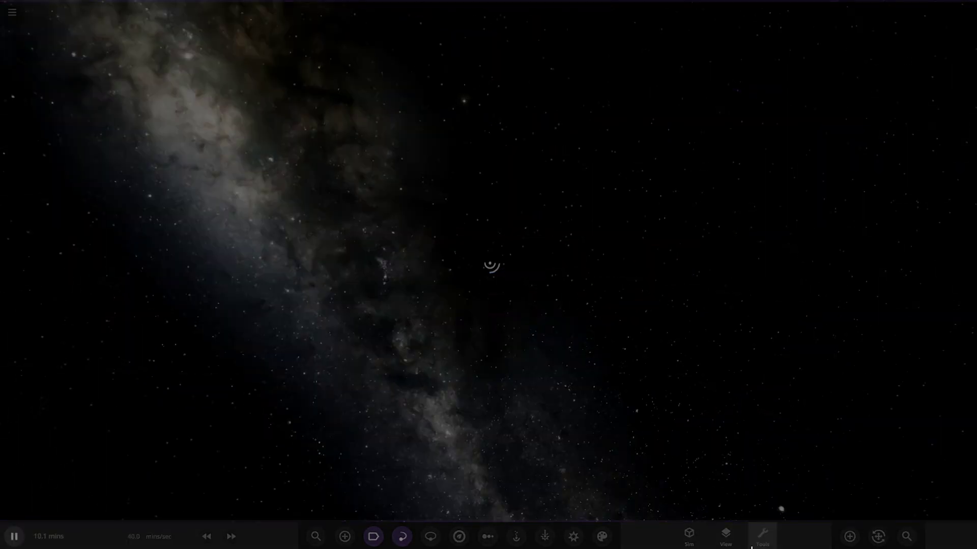
# Step: Add the star Rigel from the object library to the empty simulation
pyautogui.click(848, 539)
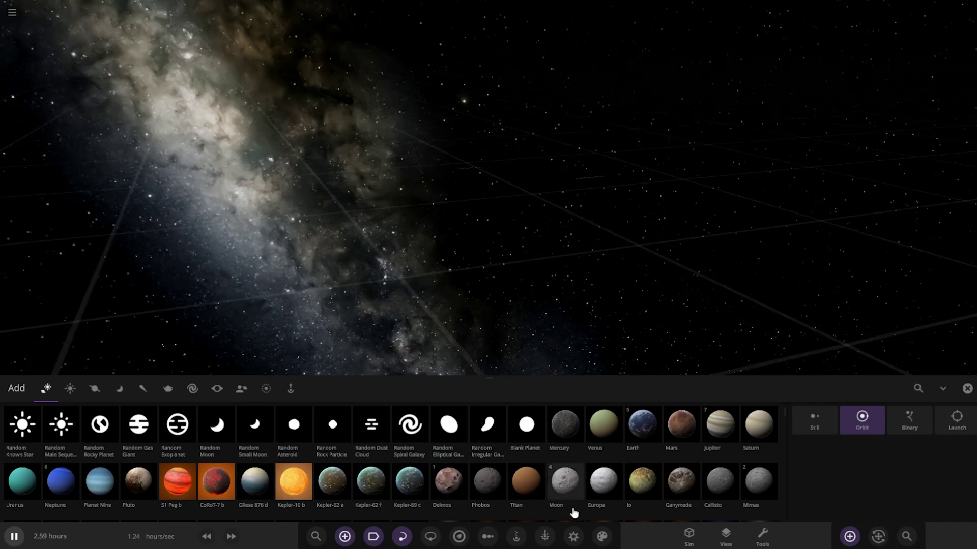
pyautogui.scroll(-1, 509, 485)
pyautogui.scroll(-1, 473, 482)
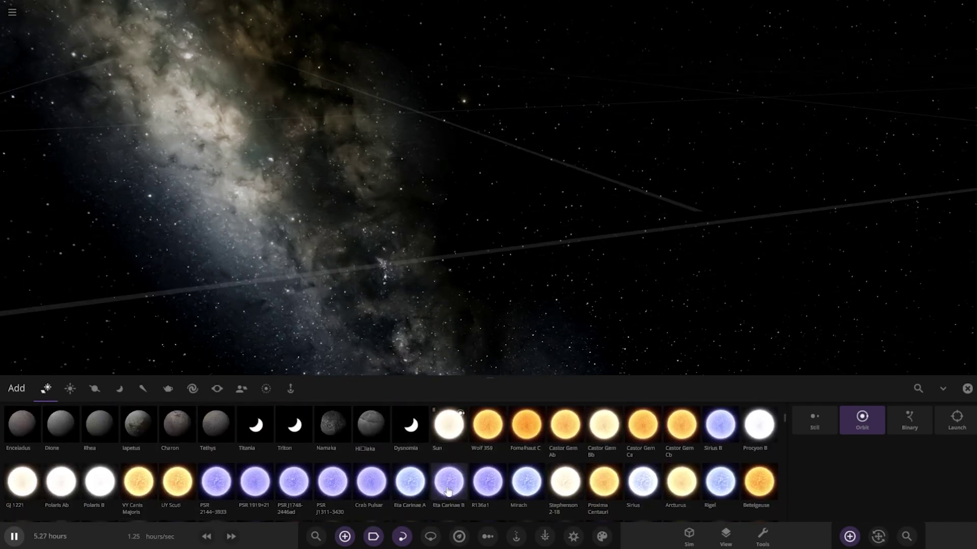
pyautogui.scroll(-1, 634, 477)
pyautogui.click(721, 425)
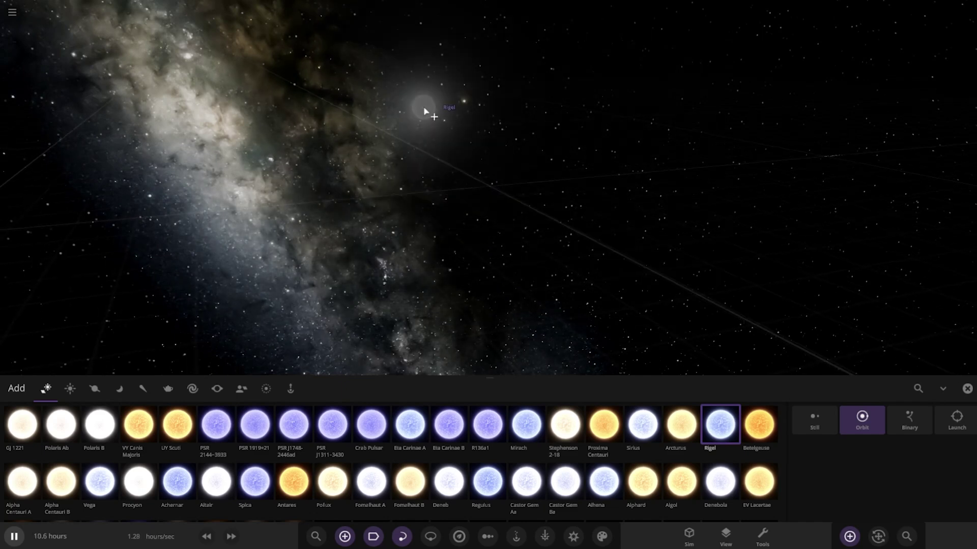
pyautogui.click(295, 90)
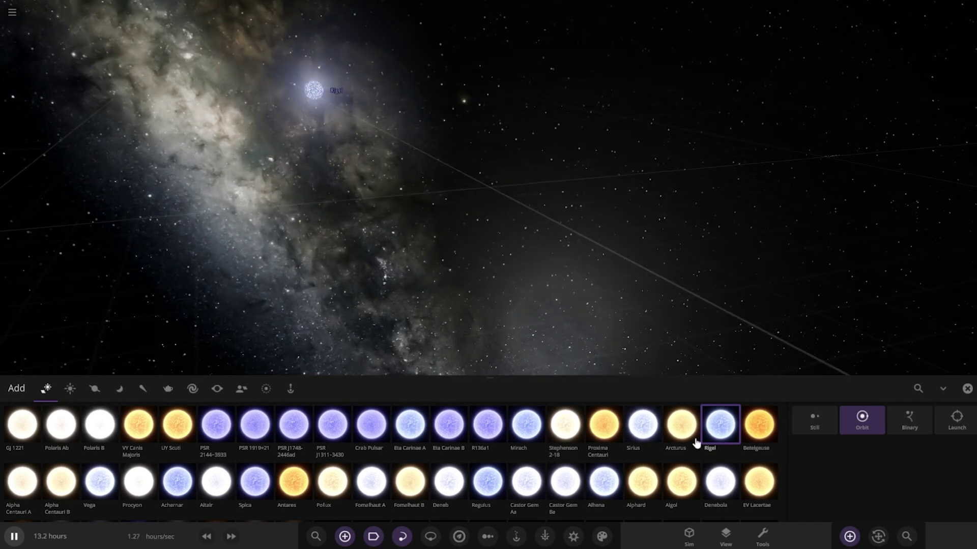
# Step: Set the background to Just Stars and lower its star intensity to the minimum for a plain black sky
pyautogui.click(602, 536)
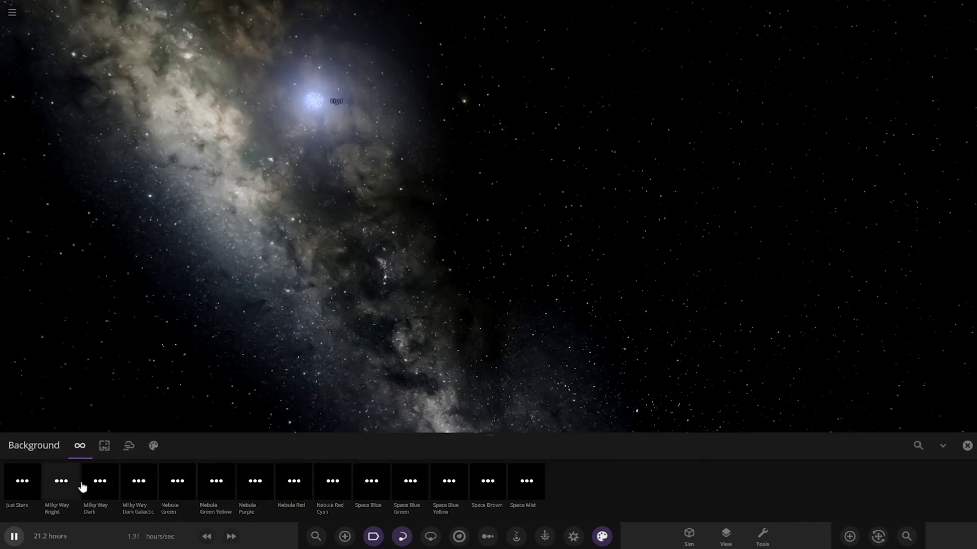
pyautogui.click(22, 481)
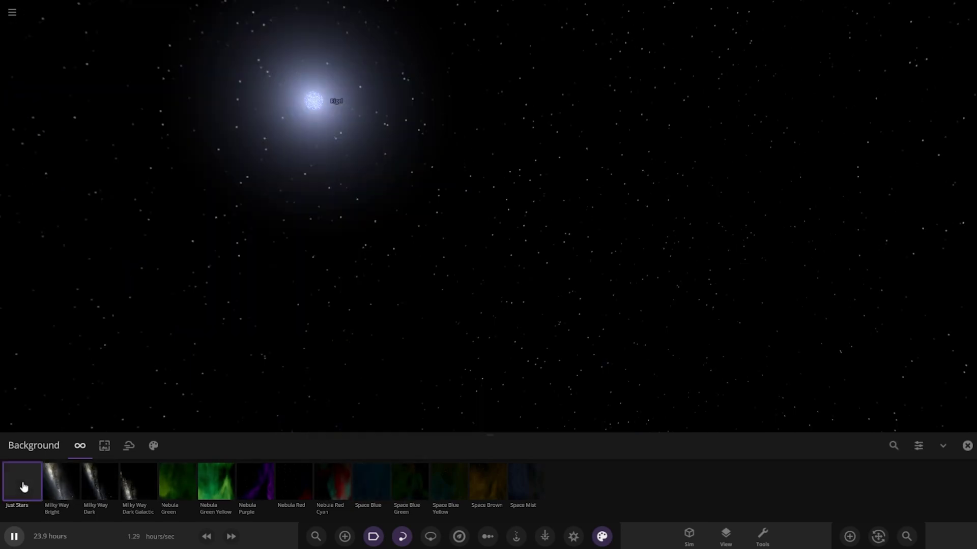
pyautogui.click(919, 451)
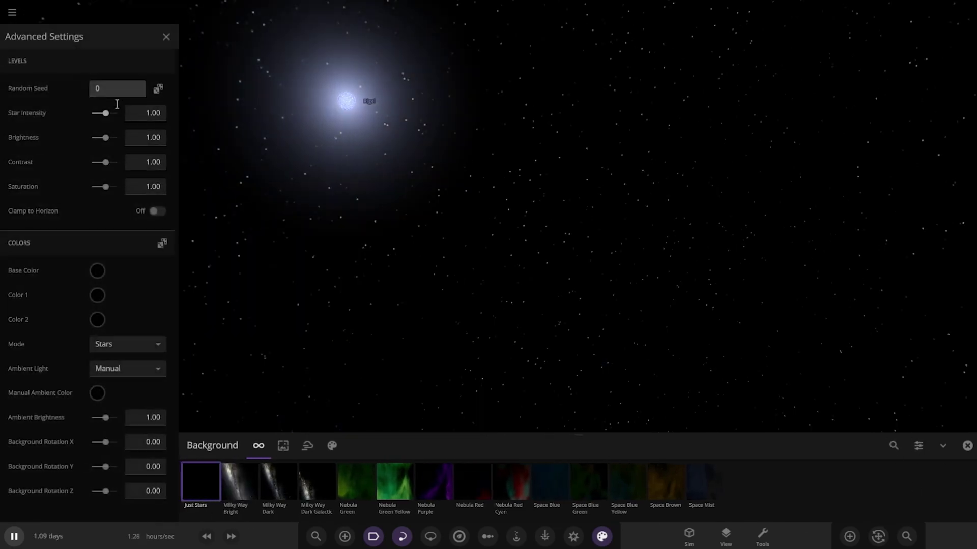
pyautogui.moveTo(106, 113); pyautogui.dragTo(33, 122)
pyautogui.click(164, 38)
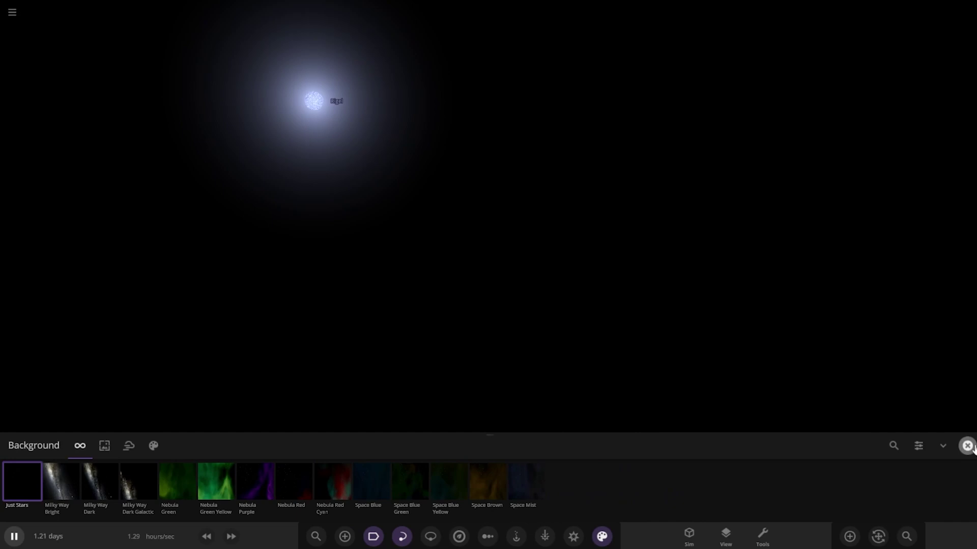
pyautogui.click(966, 446)
# Step: Find Modded Saturn with the search "satu", place it in orbit about 39 AU from Rigel, and bring it into close view
pyautogui.click(849, 536)
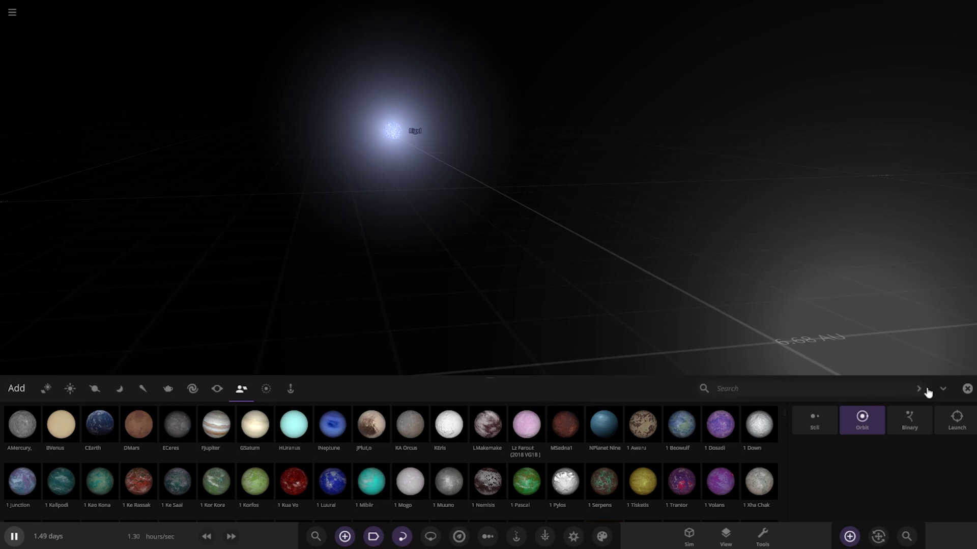
pyautogui.write('satu')
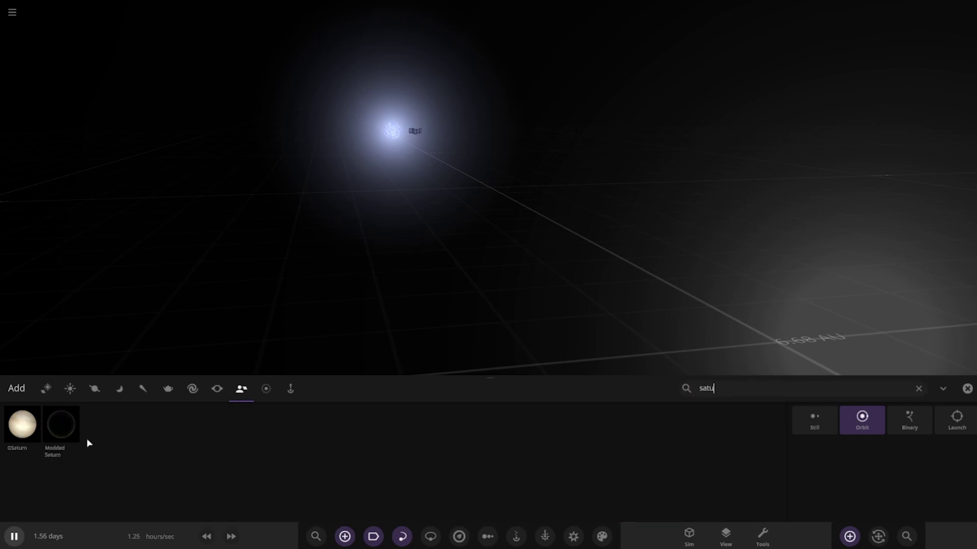
pyautogui.click(60, 427)
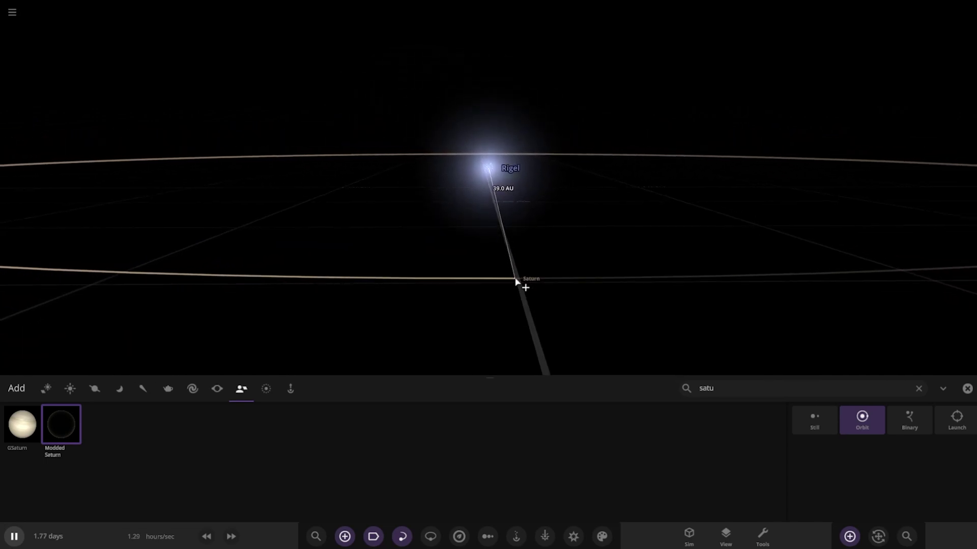
pyautogui.click(517, 280)
pyautogui.click(967, 389)
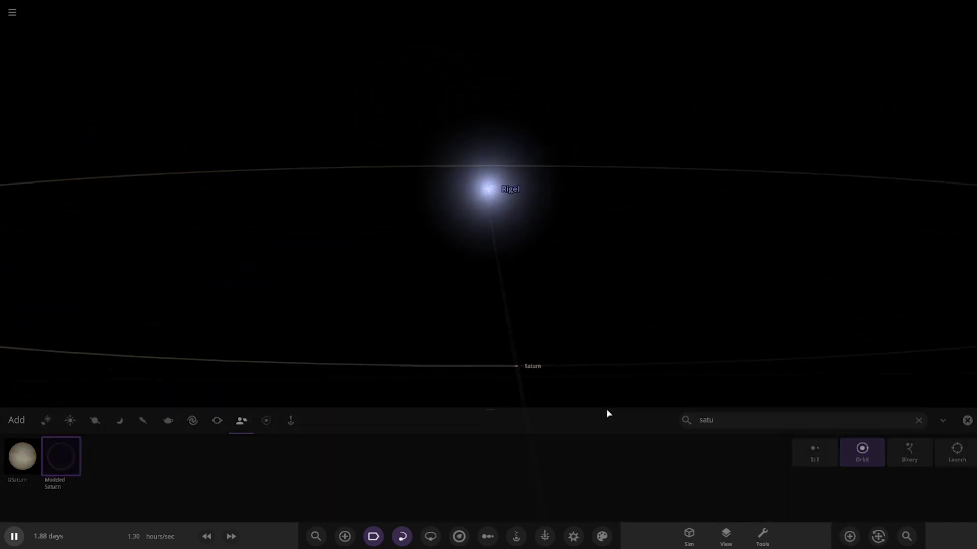
pyautogui.doubleClick(516, 474)
pyautogui.click(525, 418)
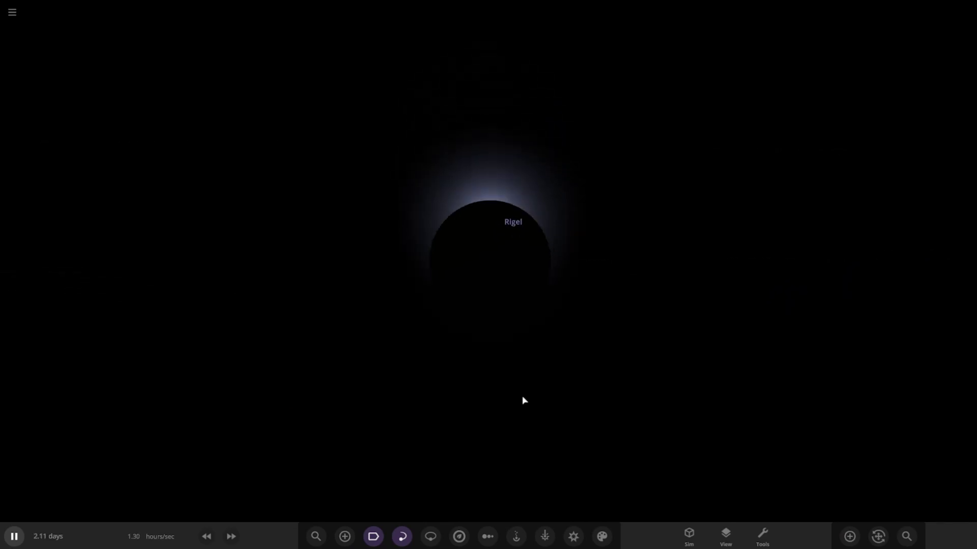
# Step: Pause the simulation and set Saturn's average temperature to 0 °C
pyautogui.scroll(-1, 522, 396)
pyautogui.scroll(-2, 523, 394)
pyautogui.moveTo(523, 395); pyautogui.dragTo(610, 340)
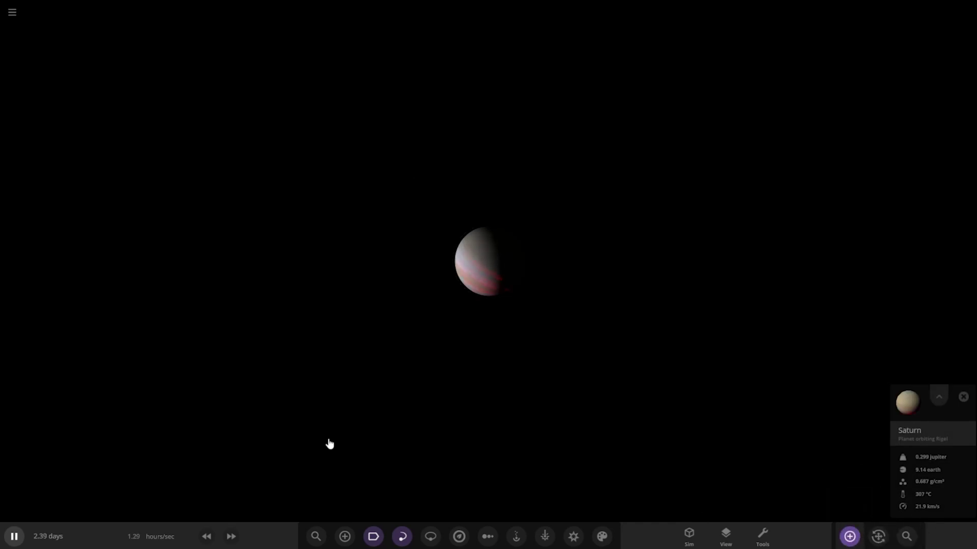
pyautogui.click(345, 536)
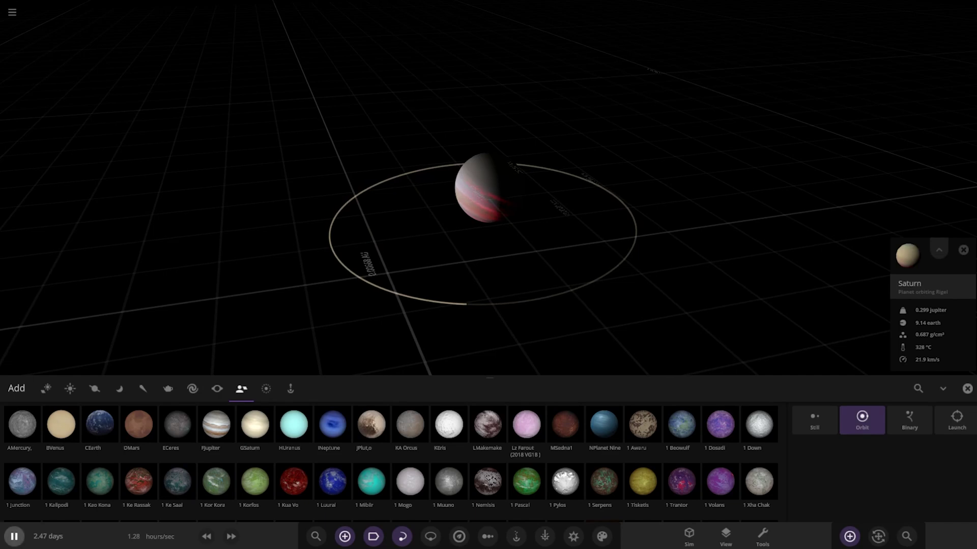
pyautogui.click(14, 537)
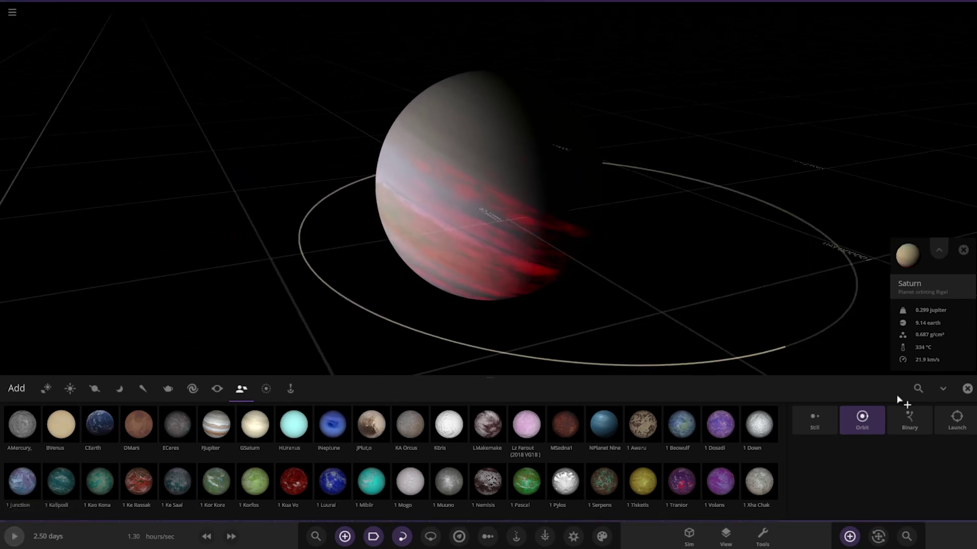
pyautogui.click(916, 354)
pyautogui.click(921, 321)
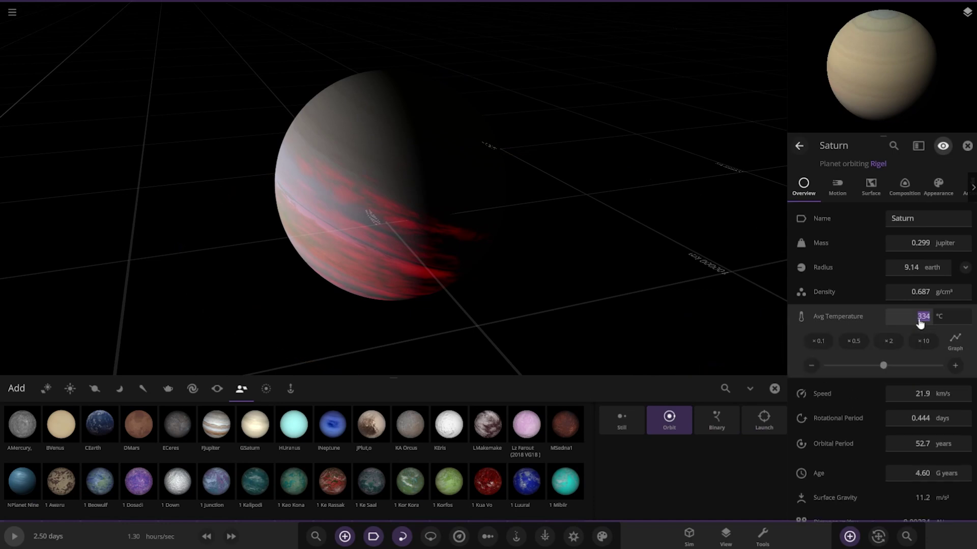
pyautogui.write('0')
pyautogui.press('Return')
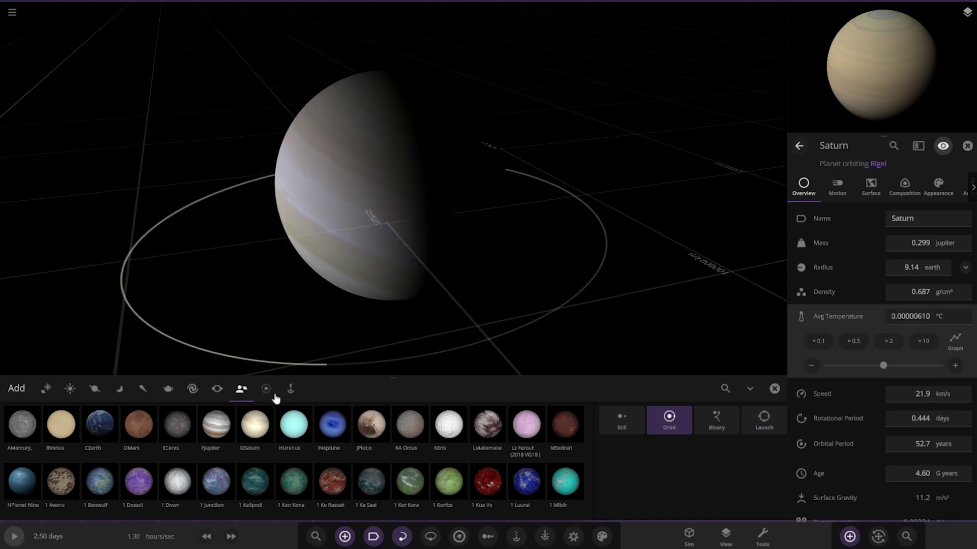
# Step: Add the Saturn ring preset around Saturn and bring the ringed planet in front of Rigel
pyautogui.click(265, 388)
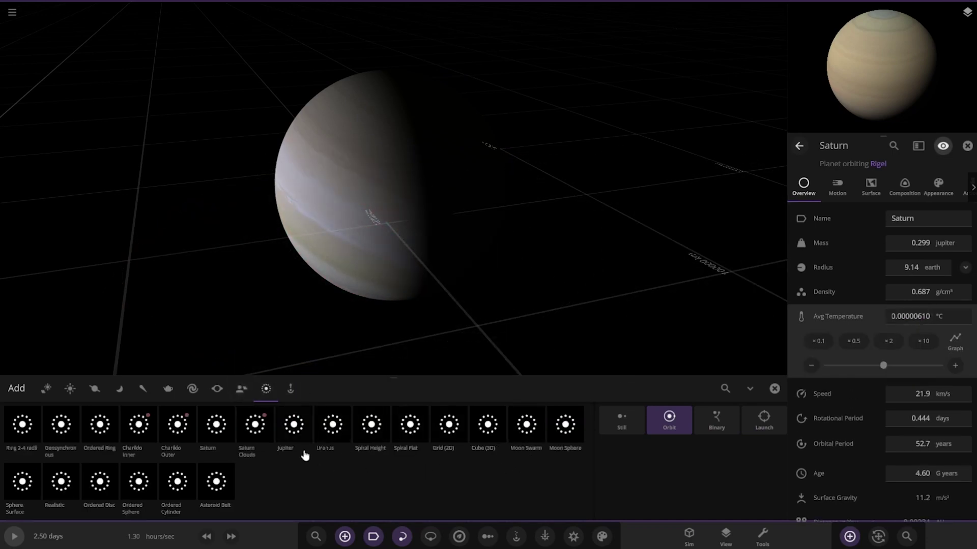
pyautogui.click(216, 426)
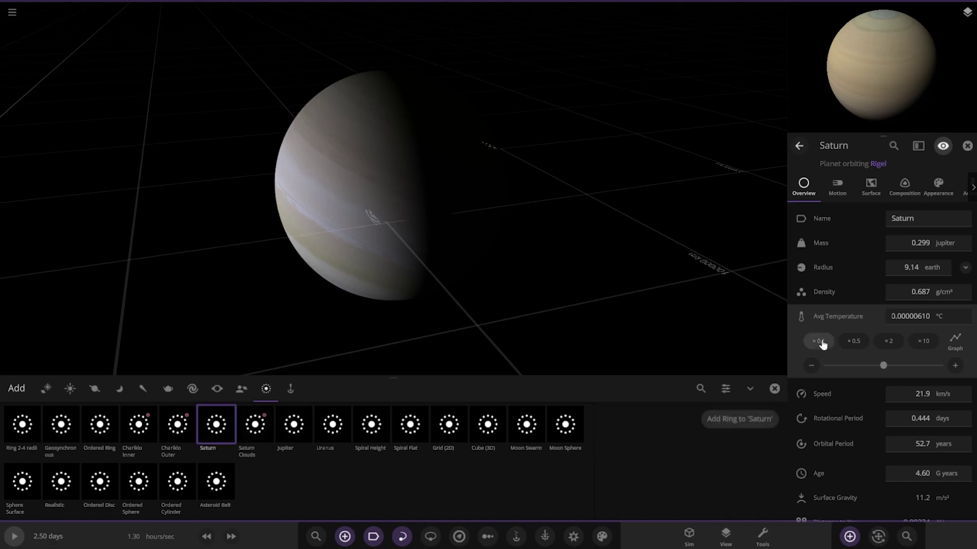
pyautogui.click(744, 420)
pyautogui.scroll(-3, 477, 253)
pyautogui.moveTo(477, 253); pyautogui.dragTo(284, 210)
# Step: Enter edit mode, close Saturn's properties, and rotate Saturn slightly so its axis stands closer to vertical
pyautogui.click(879, 537)
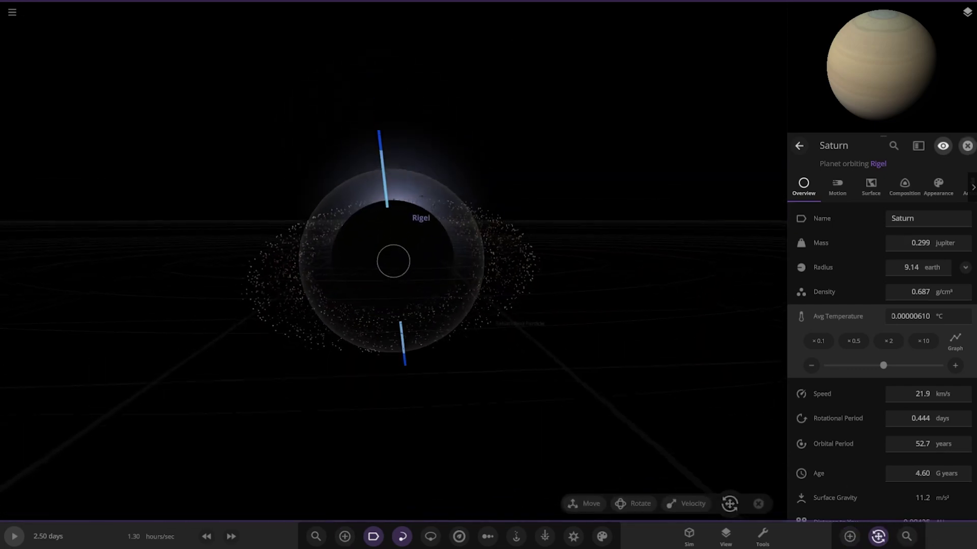
pyautogui.click(967, 146)
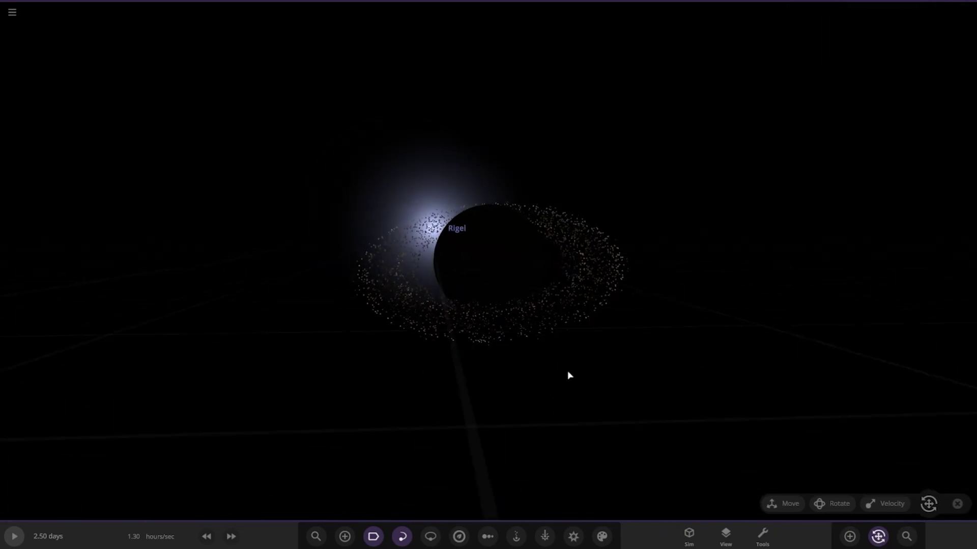
pyautogui.scroll(5, 567, 371)
pyautogui.click(508, 297)
pyautogui.scroll(-2, 523, 318)
pyautogui.moveTo(519, 304); pyautogui.dragTo(680, 382)
pyautogui.scroll(-3, 680, 382)
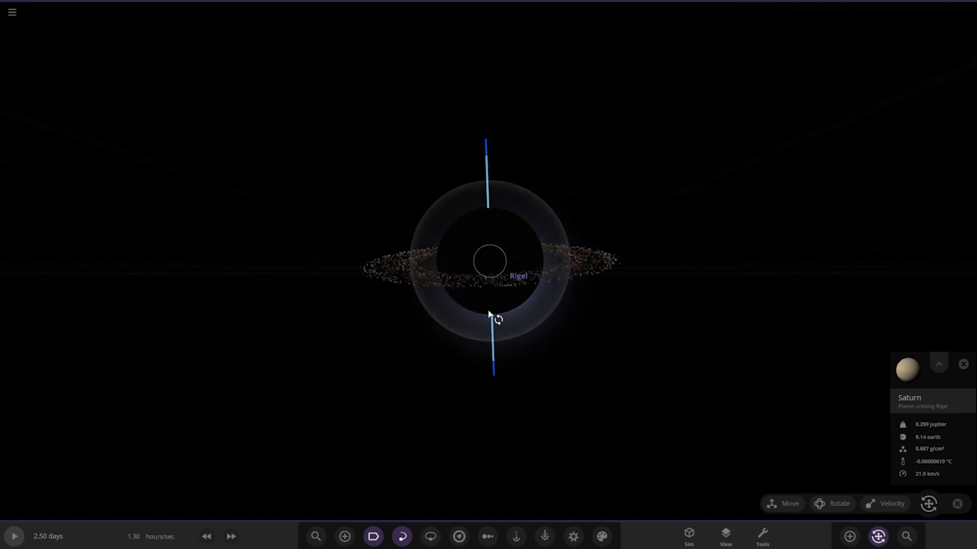
pyautogui.moveTo(487, 313); pyautogui.dragTo(486, 313)
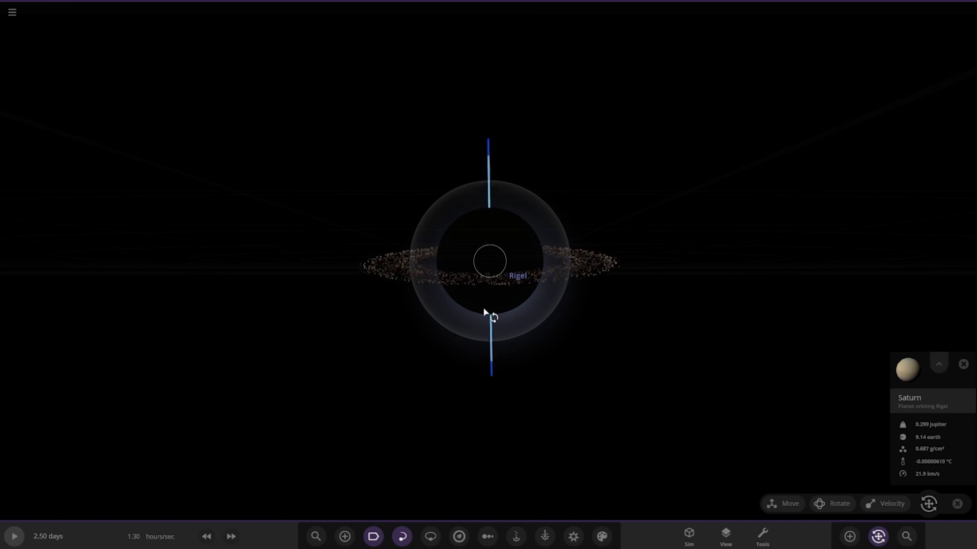
# Step: Select Rigel and enlarge its radius to 1.11 AU so its glow surrounds the ringed planet
pyautogui.click(606, 404)
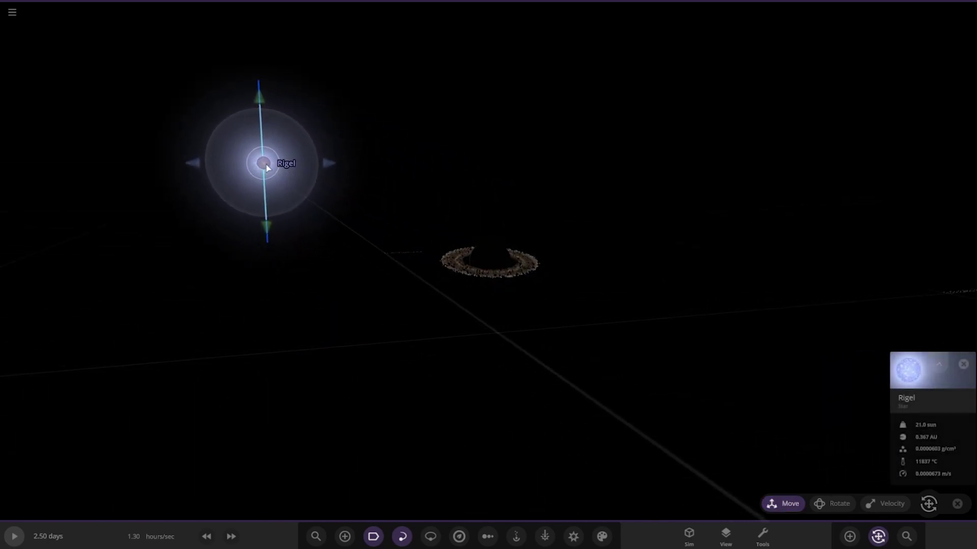
pyautogui.moveTo(756, 391); pyautogui.dragTo(680, 369)
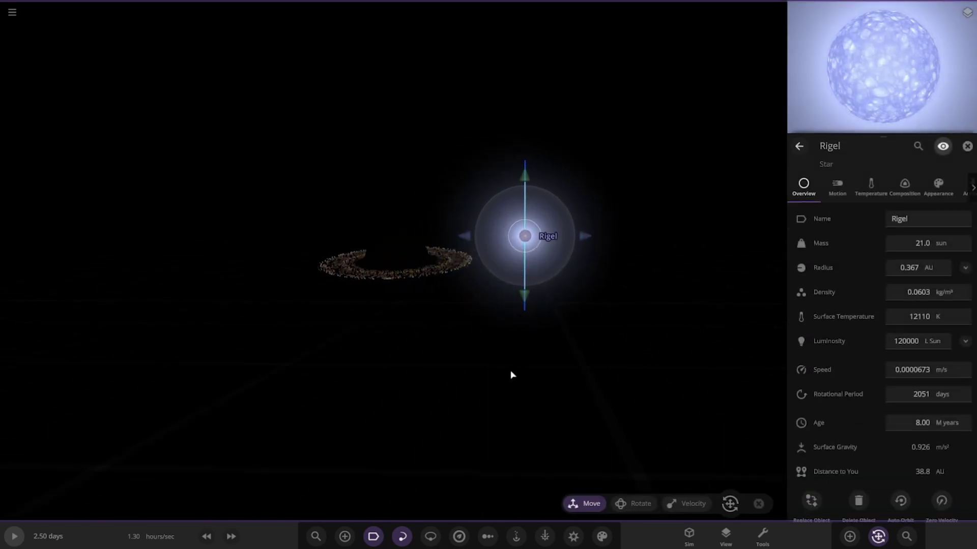
pyautogui.moveTo(532, 375); pyautogui.dragTo(547, 372)
pyautogui.scroll(3, 551, 373)
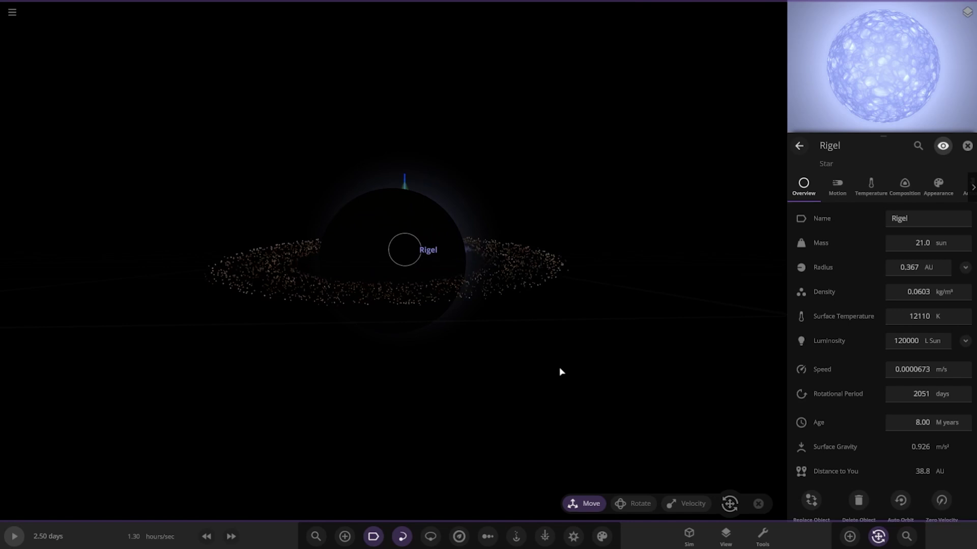
pyautogui.click(913, 268)
pyautogui.click(888, 293)
pyautogui.click(888, 292)
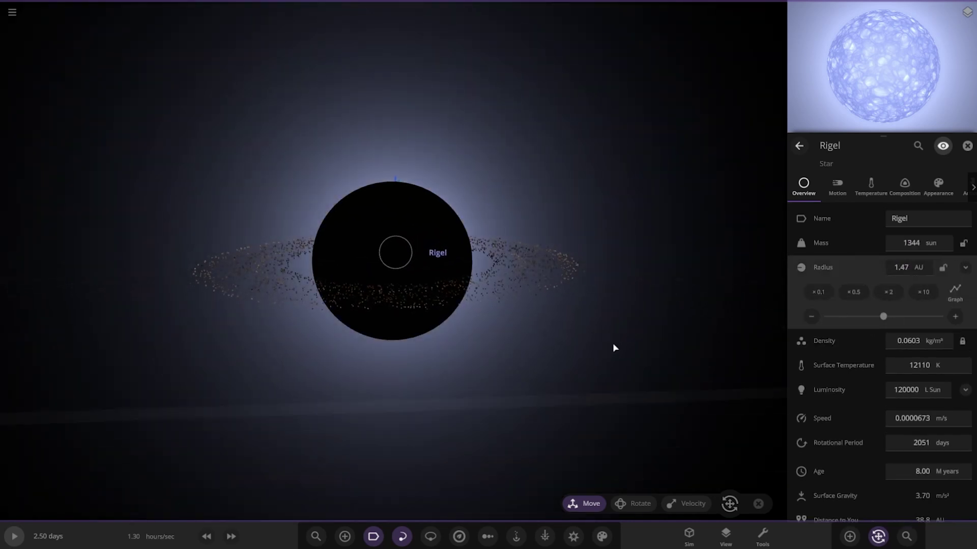
pyautogui.click(858, 292)
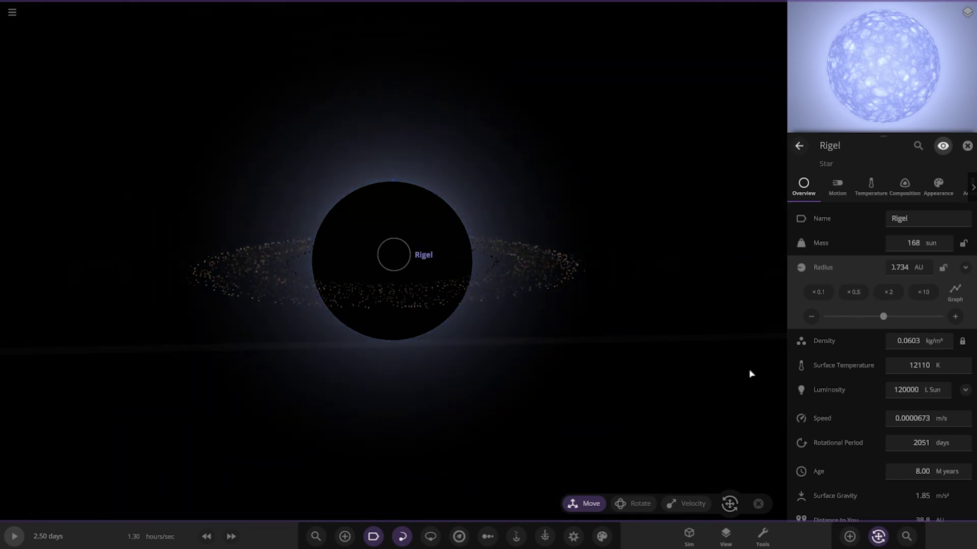
pyautogui.click(955, 317)
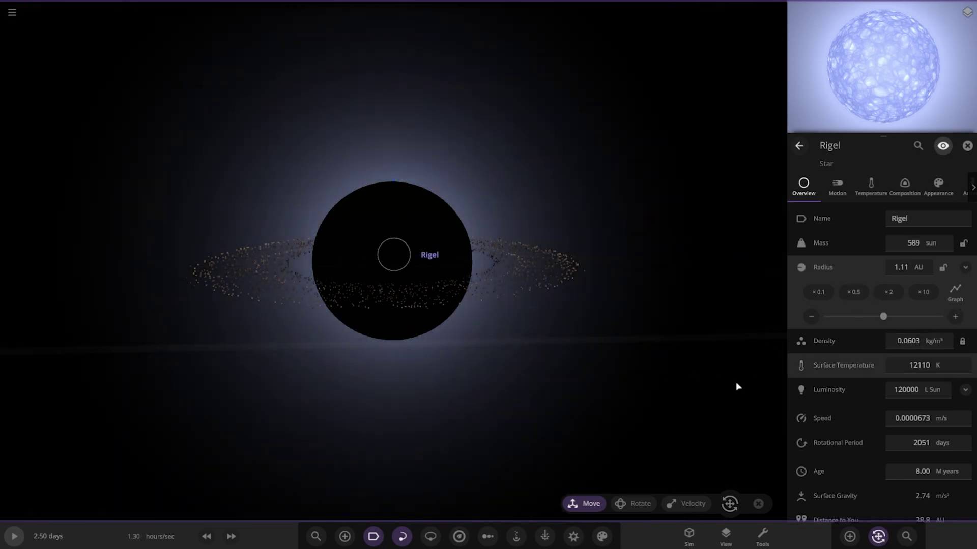
pyautogui.click(601, 395)
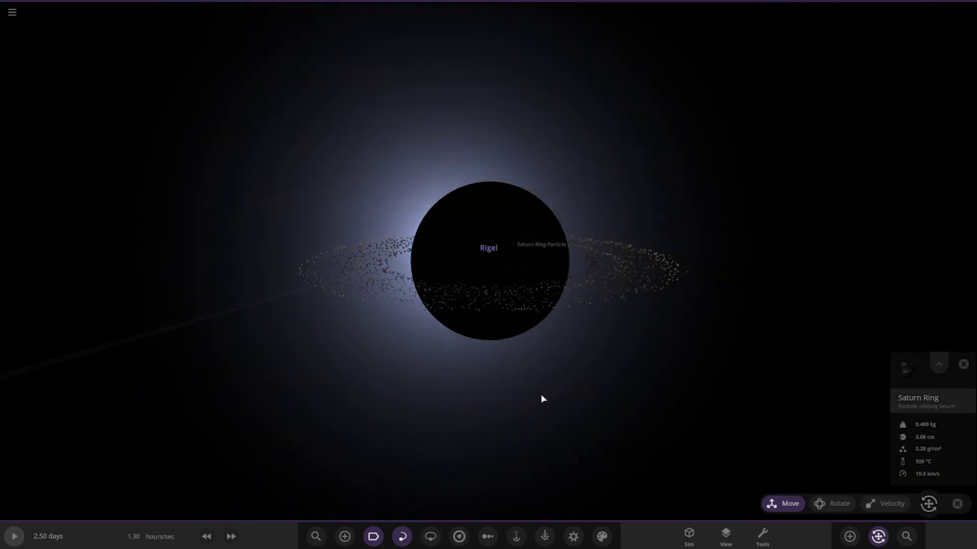
# Step: Center on Saturn, hide the object labels and orbit trails, and leave edit mode
pyautogui.doubleClick(491, 266)
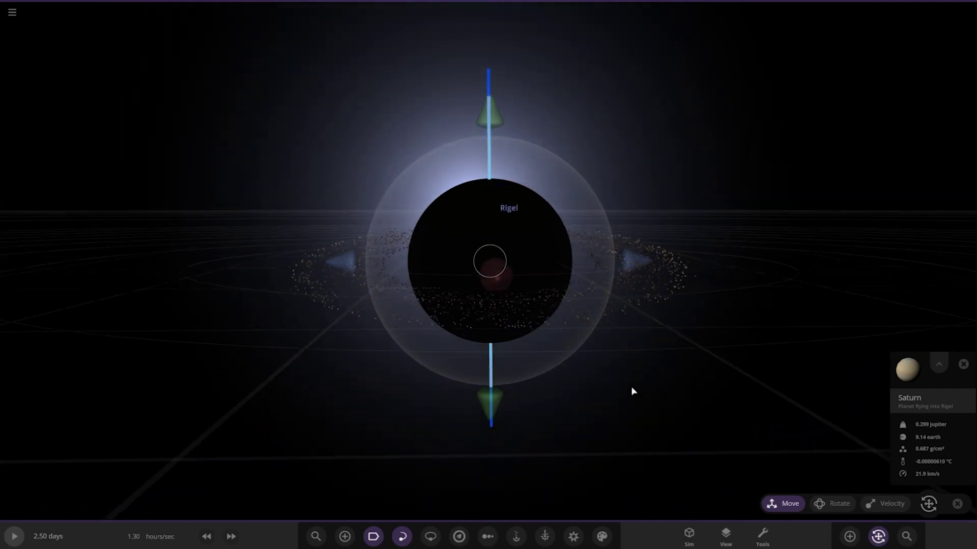
pyautogui.click(663, 406)
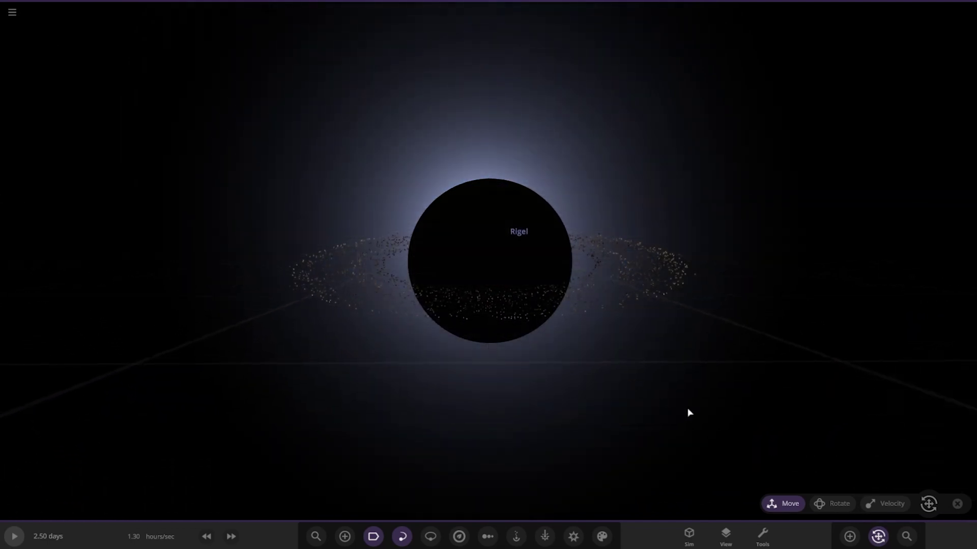
pyautogui.click(402, 537)
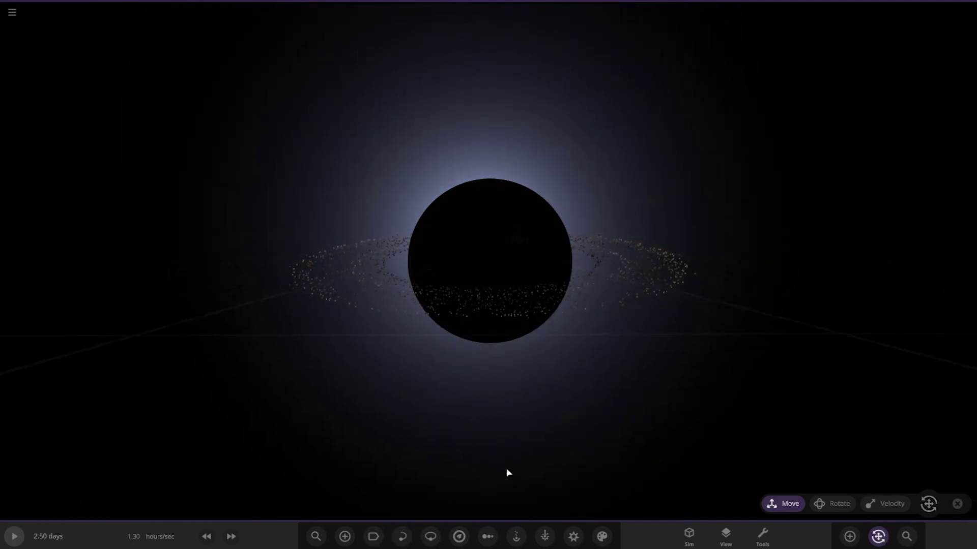
pyautogui.scroll(3, 508, 471)
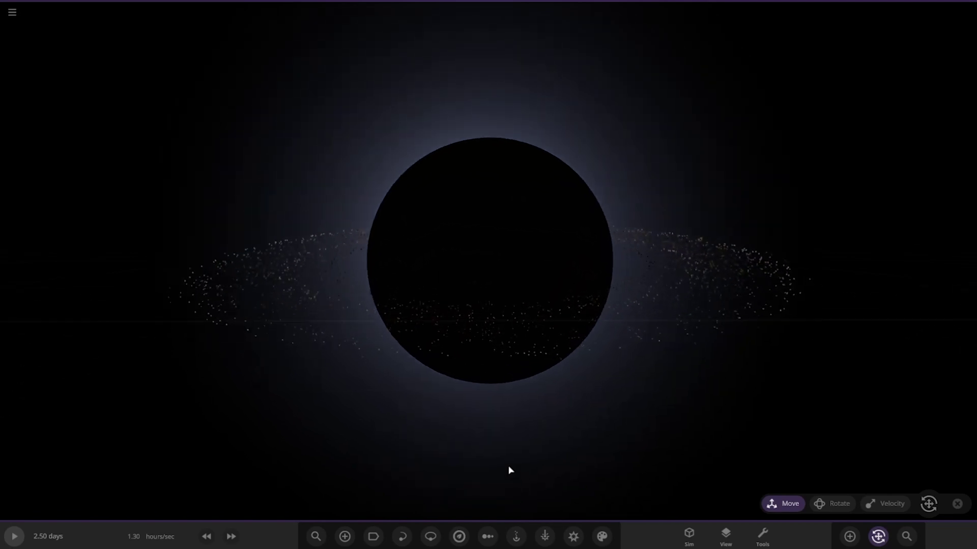
pyautogui.scroll(-2, 510, 469)
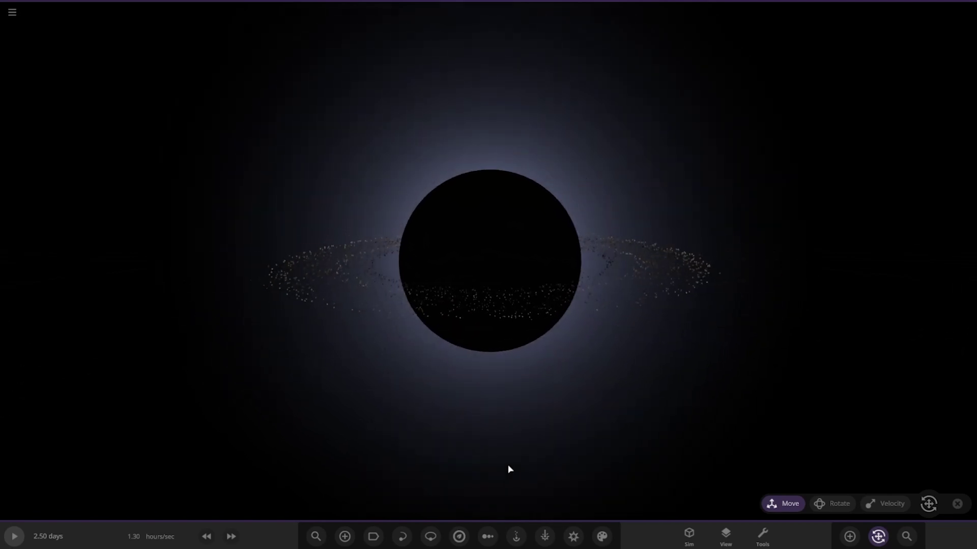
pyautogui.click(869, 543)
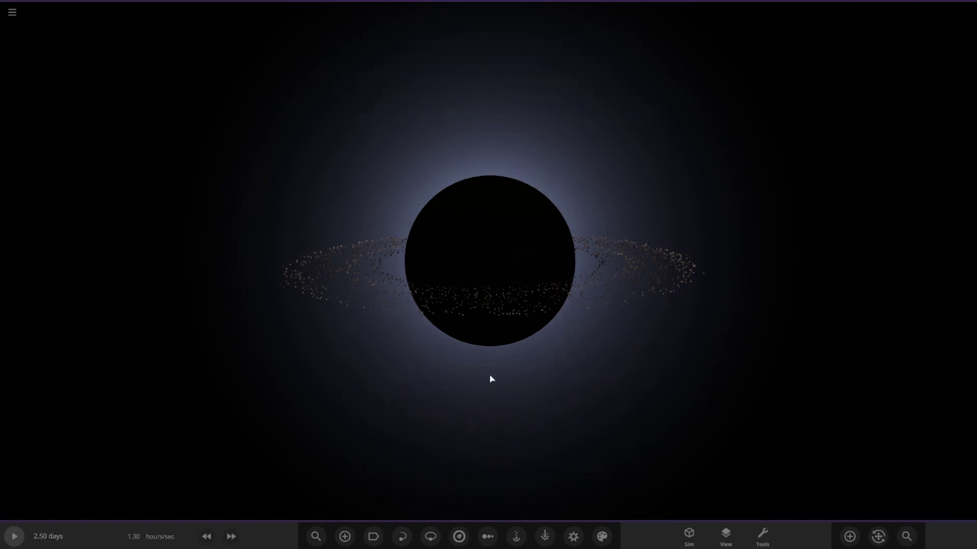
# Step: Rotate Saturn in edit mode until its axis stands upright in front of Rigel, and exit edit mode
pyautogui.moveTo(490, 376); pyautogui.dragTo(501, 430)
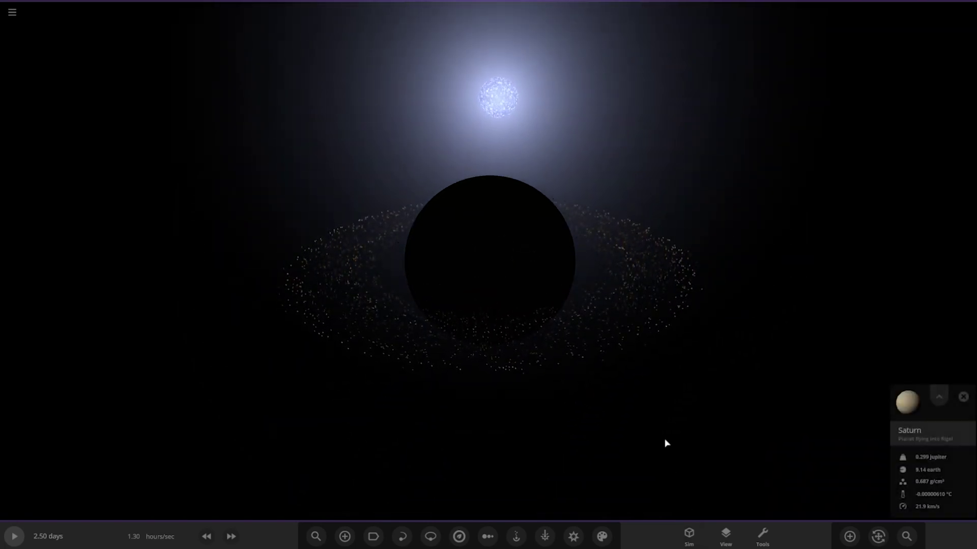
pyautogui.moveTo(666, 444); pyautogui.dragTo(666, 407)
pyautogui.click(875, 540)
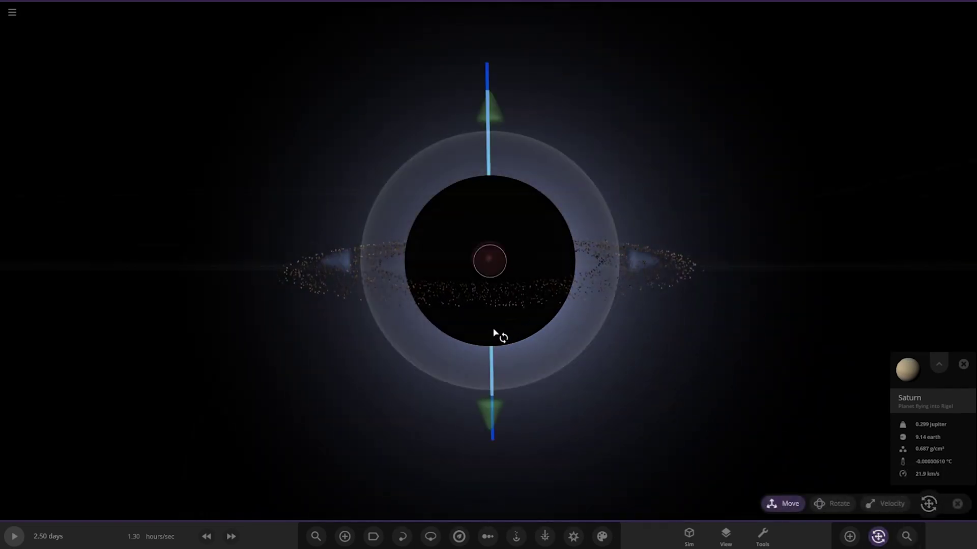
pyautogui.moveTo(487, 330)
pyautogui.mouseDown()
pyautogui.moveTo(490, 293)
pyautogui.moveTo(472, 330)
pyautogui.mouseUp()
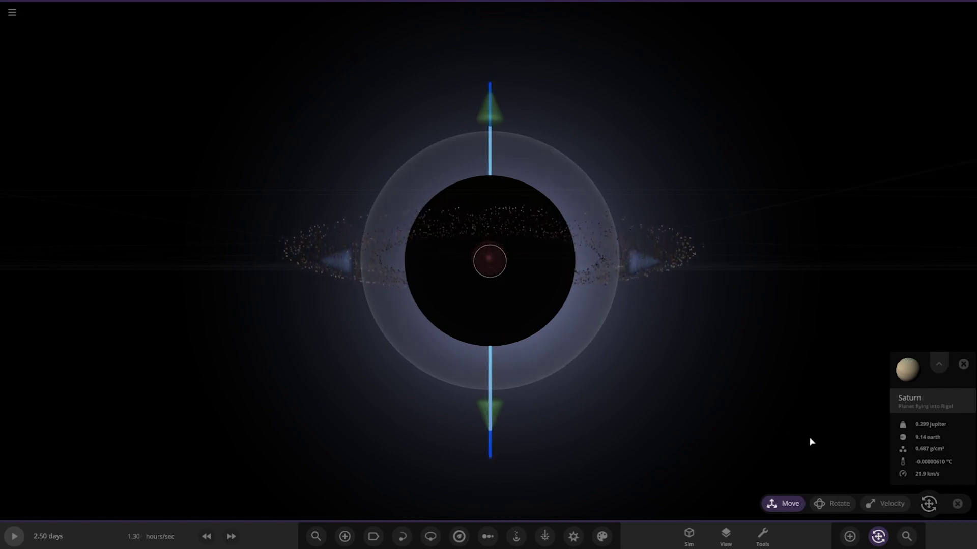
pyautogui.click(687, 414)
pyautogui.click(889, 541)
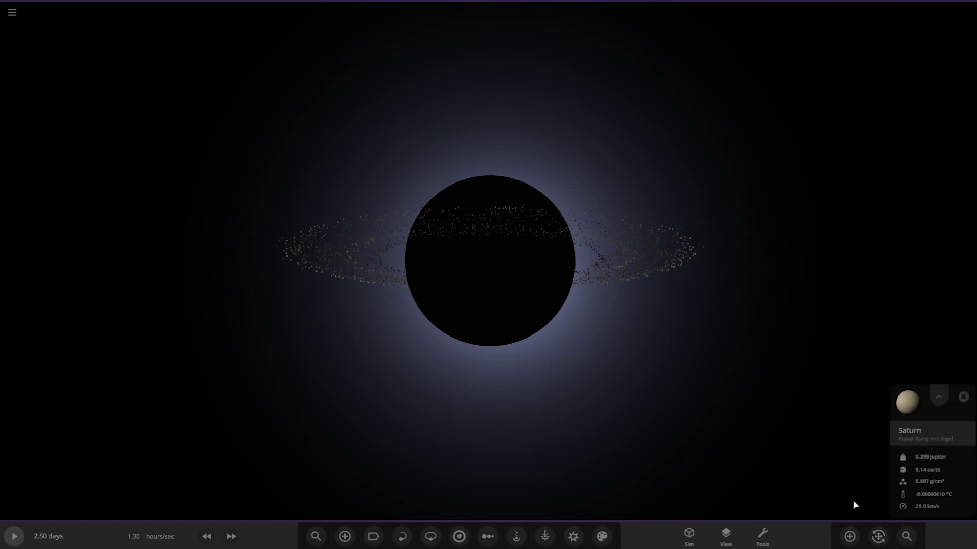
# Step: Add a Saturn Clouds ring to Saturn with its color mode set to Manual
pyautogui.click(849, 536)
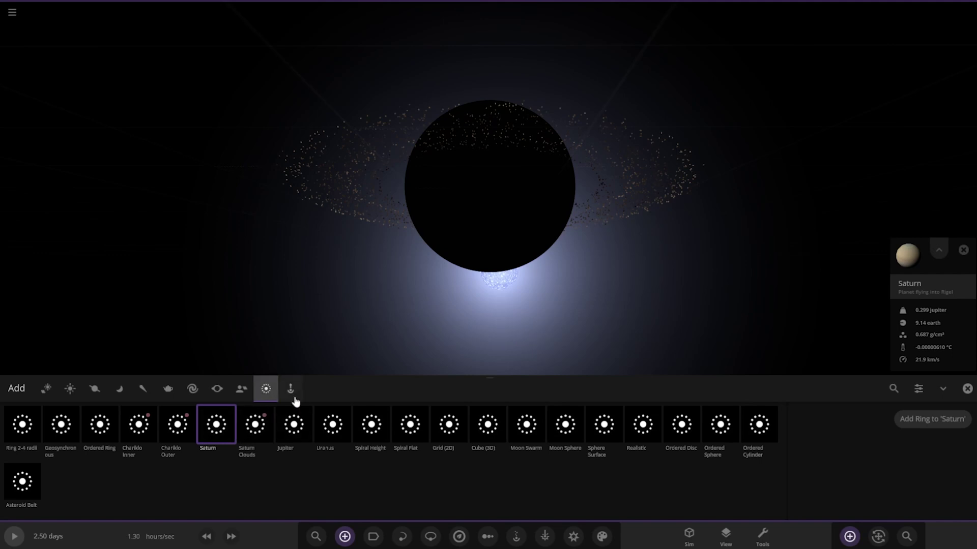
pyautogui.click(257, 428)
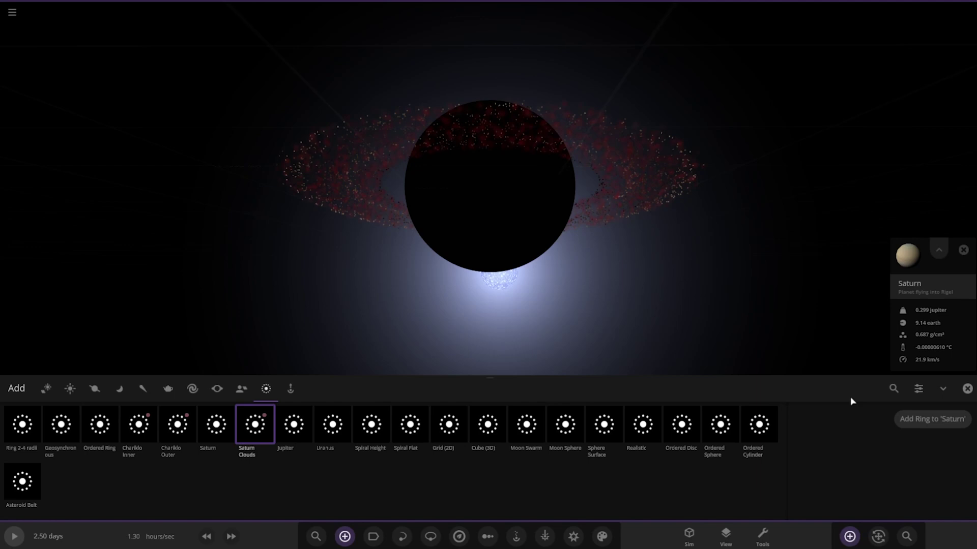
pyautogui.click(914, 390)
pyautogui.click(122, 270)
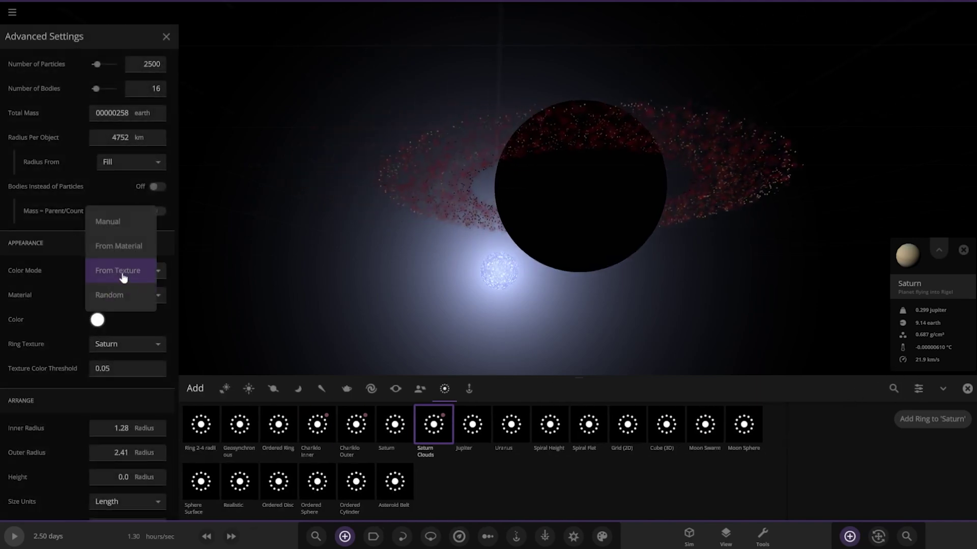
pyautogui.click(121, 216)
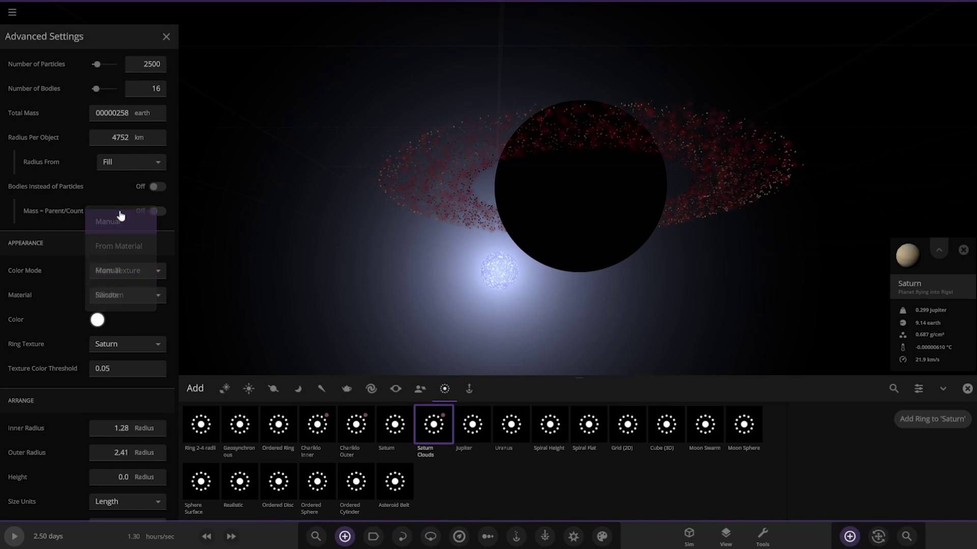
pyautogui.click(922, 421)
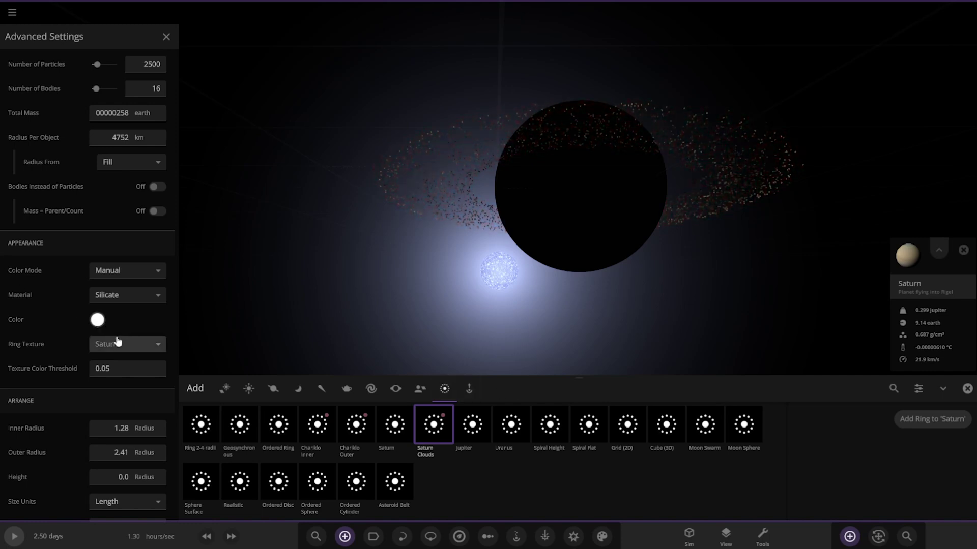
# Step: Set the Saturn Clouds ring material to Hydrogen and apply it around Saturn
pyautogui.click(113, 270)
pyautogui.click(114, 270)
pyautogui.click(116, 296)
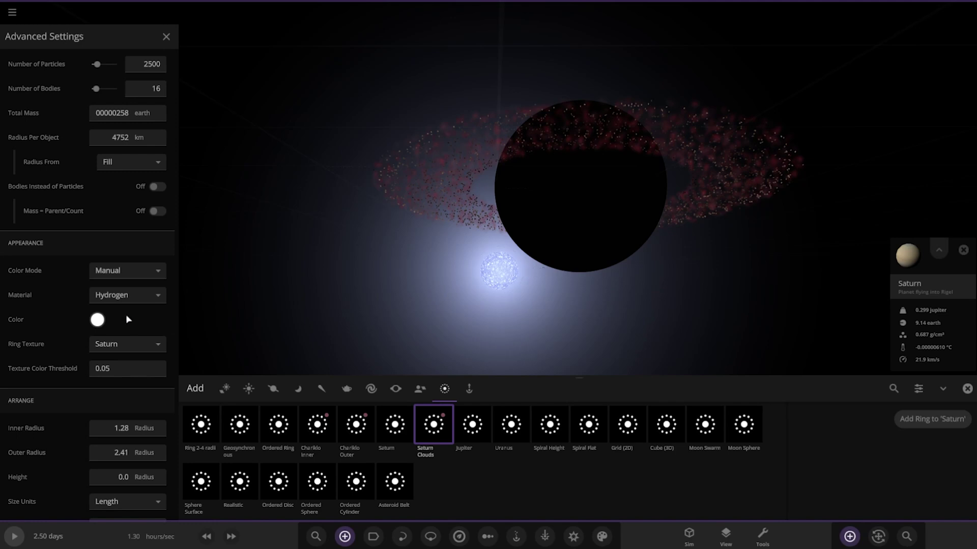
# Step: Set Rigel's luminosity to 0 and then raise it to 494504 L Sun, and close its properties
pyautogui.click(508, 280)
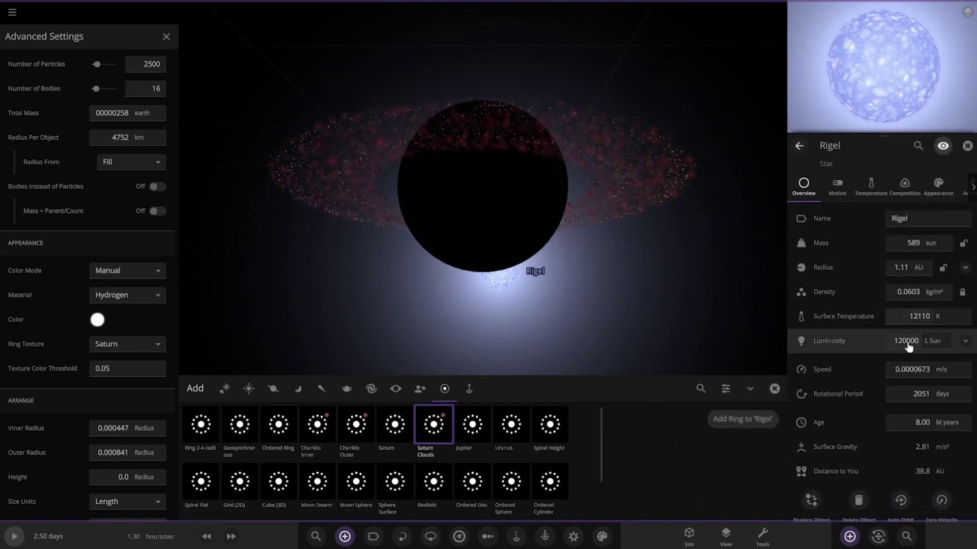
pyautogui.write('0')
pyautogui.press('Return')
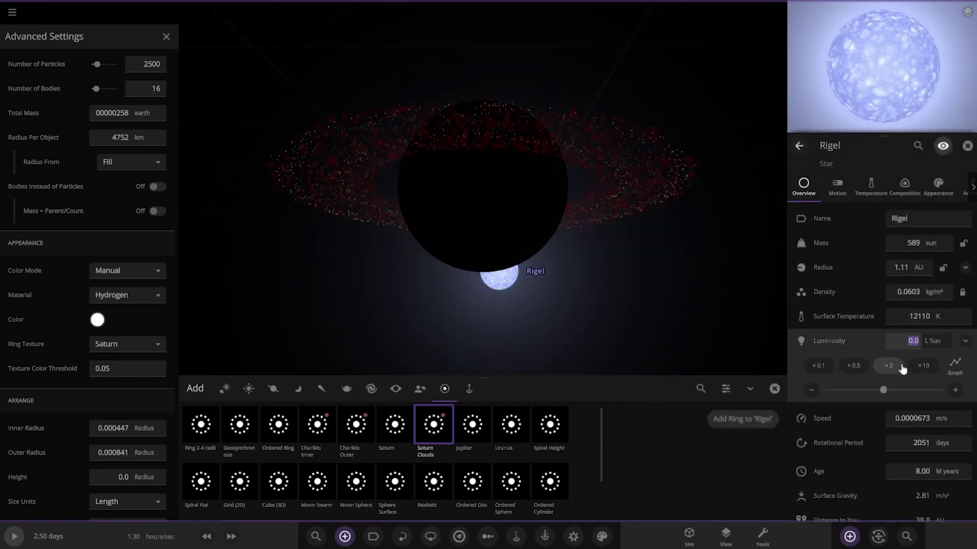
pyautogui.write('123626')
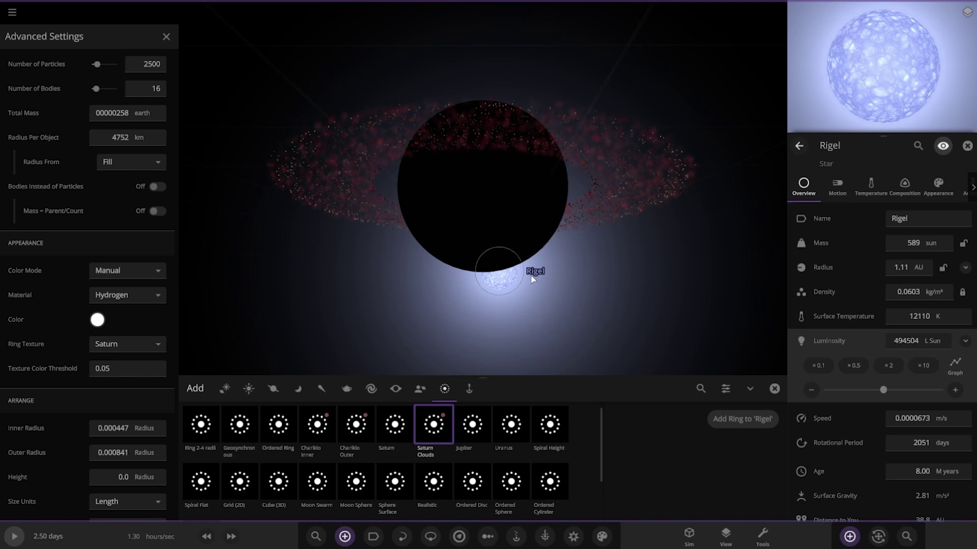
pyautogui.click(967, 146)
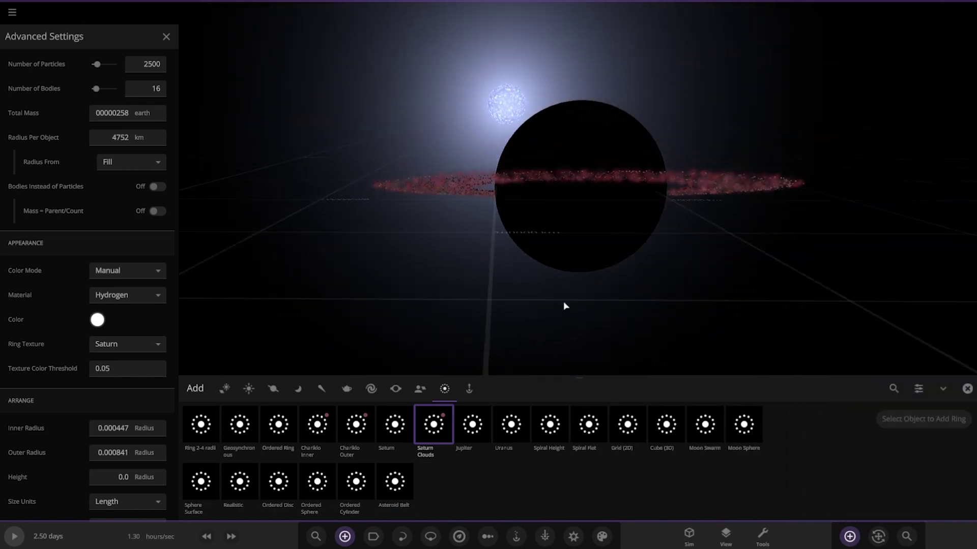
# Step: Remove the reddish cloud ring around Saturn and delete the star Rigel
pyautogui.moveTo(563, 301); pyautogui.dragTo(584, 252)
pyautogui.scroll(3, 465, 318)
pyautogui.scroll(-3, 584, 252)
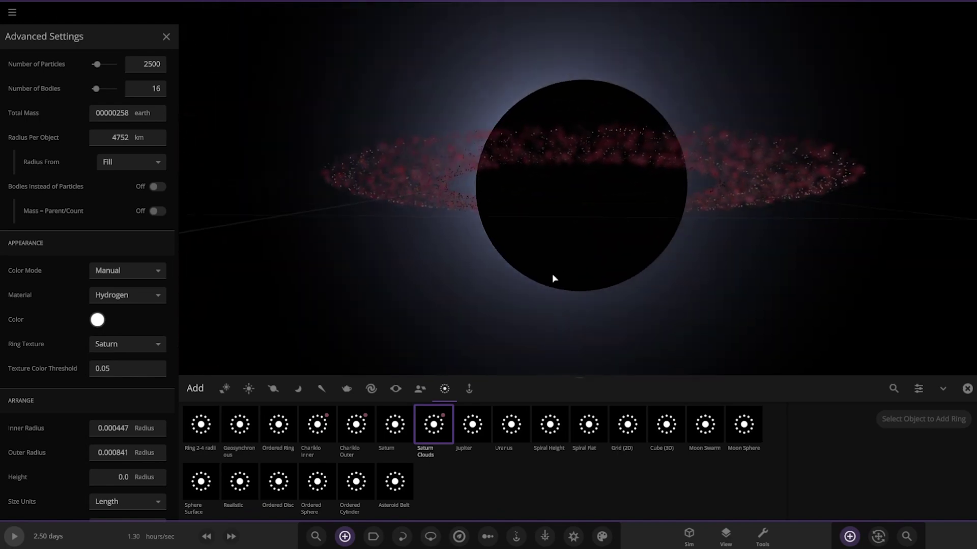
pyautogui.press('c')
pyautogui.click(604, 230)
pyautogui.moveTo(594, 311); pyautogui.dragTo(475, 213)
pyautogui.scroll(-3, 574, 295)
pyautogui.click(440, 149)
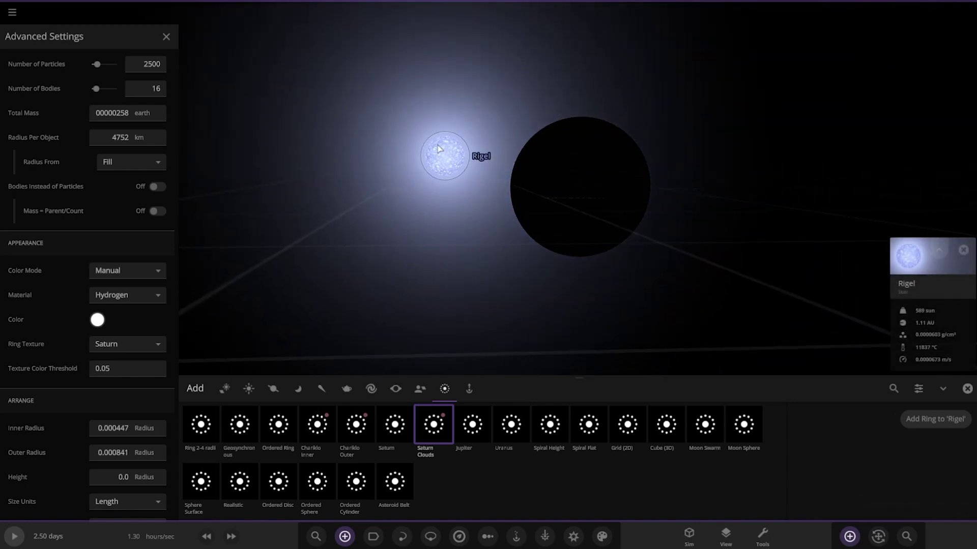
pyautogui.press('Delete')
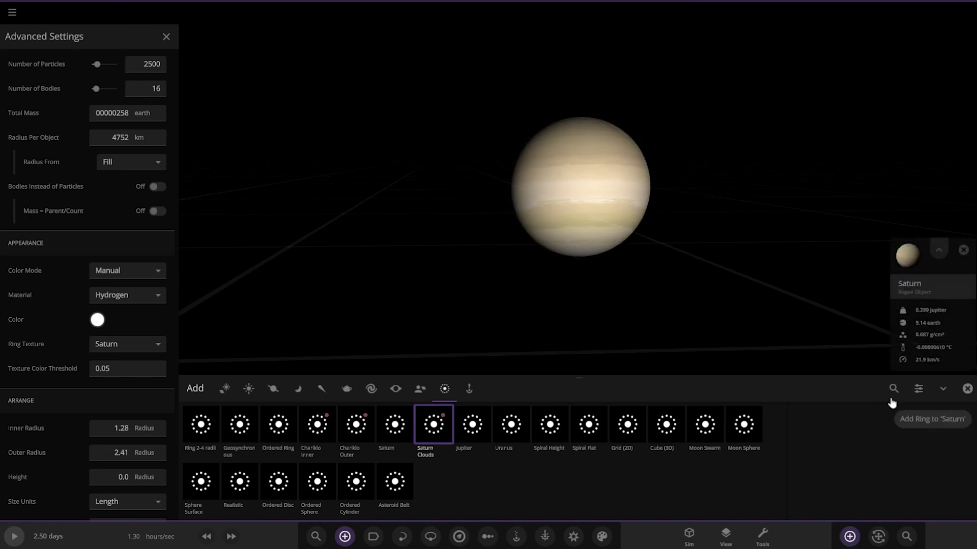
# Step: Add a white Hydrogen Saturn Clouds ring around Saturn, followed by a ring from the Saturn preset
pyautogui.click(923, 425)
pyautogui.scroll(3, 657, 282)
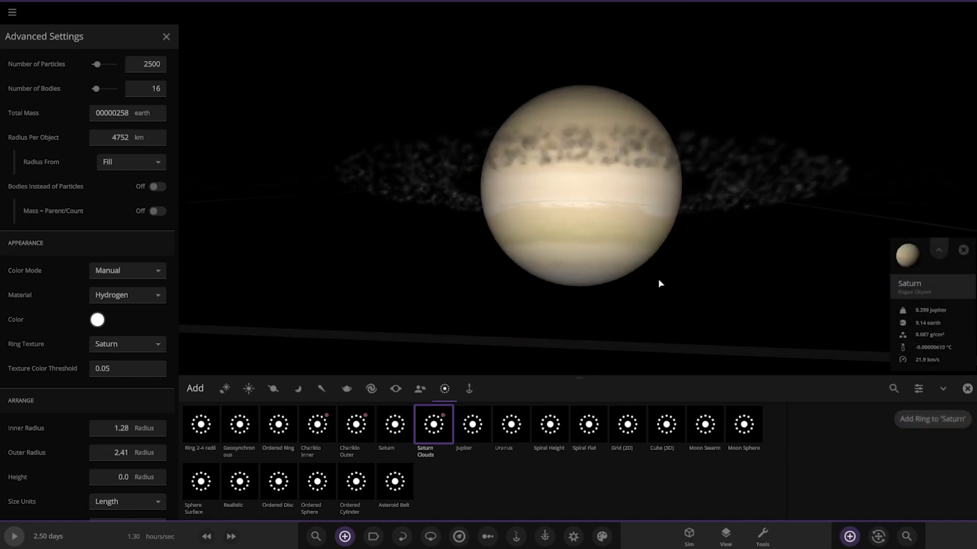
pyautogui.click(395, 427)
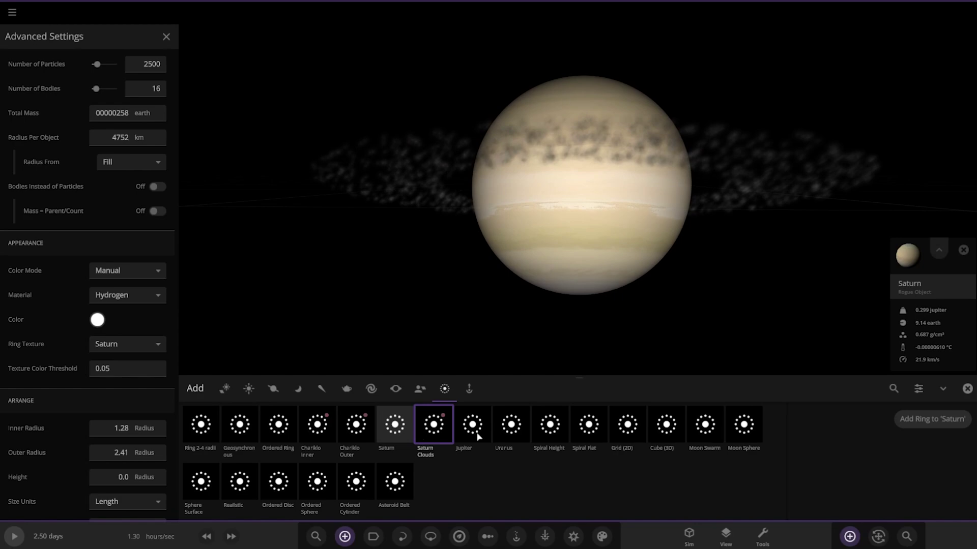
pyautogui.click(933, 420)
pyautogui.scroll(-4, 590, 190)
pyautogui.moveTo(591, 190); pyautogui.dragTo(682, 236)
pyautogui.scroll(2, 429, 222)
pyautogui.scroll(4, 707, 167)
pyautogui.scroll(-2, 676, 219)
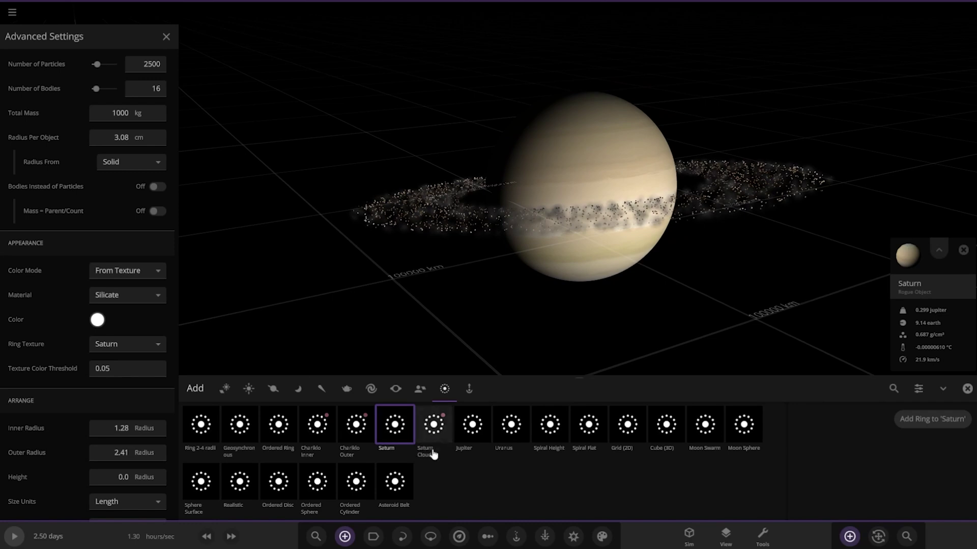
# Step: Add Saturn Clouds rings with outer radius 4.82 to Saturn, first colored from texture, then with Manual color #69E5FE
pyautogui.click(443, 439)
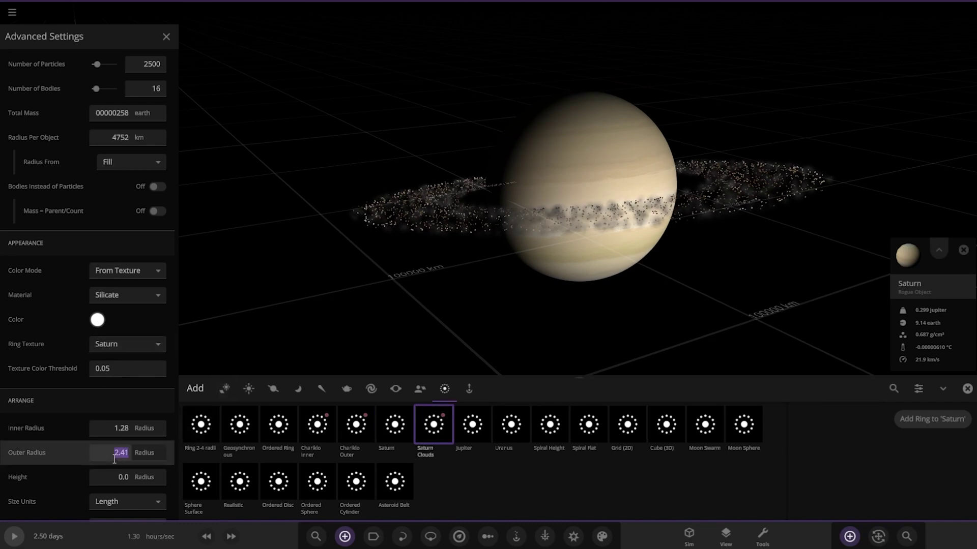
pyautogui.click(927, 418)
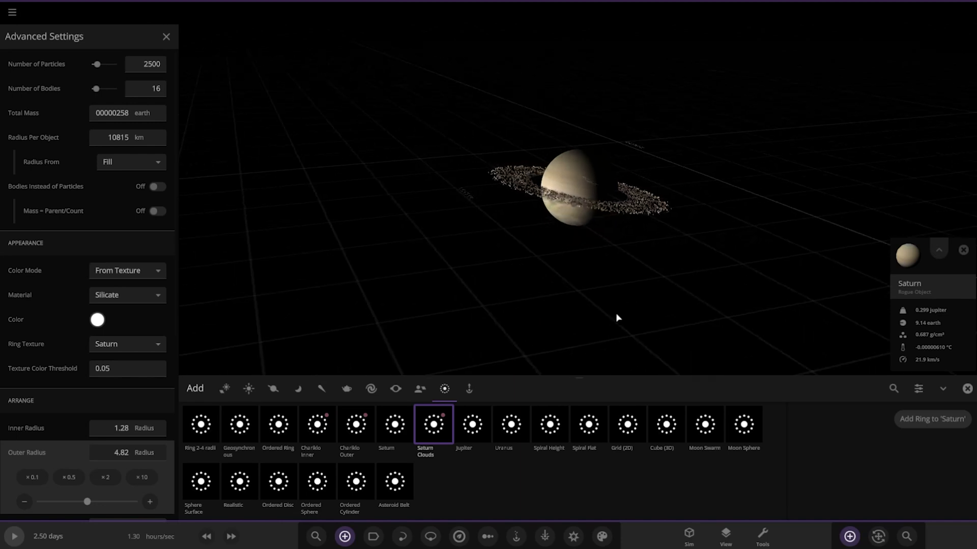
pyautogui.click(122, 272)
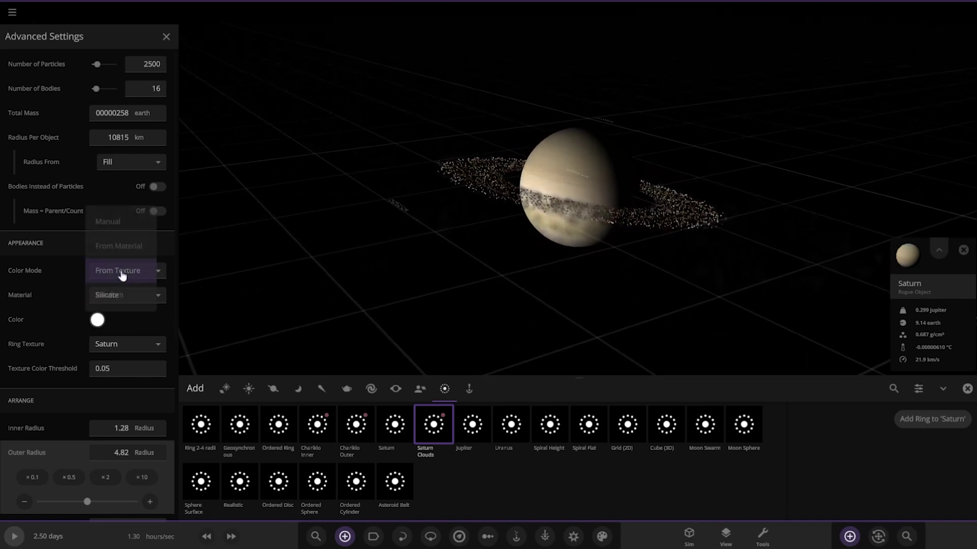
pyautogui.click(121, 223)
pyautogui.click(97, 320)
pyautogui.click(227, 367)
pyautogui.moveTo(189, 360); pyautogui.dragTo(168, 291)
pyautogui.click(931, 419)
pyautogui.moveTo(720, 288); pyautogui.dragTo(319, 210)
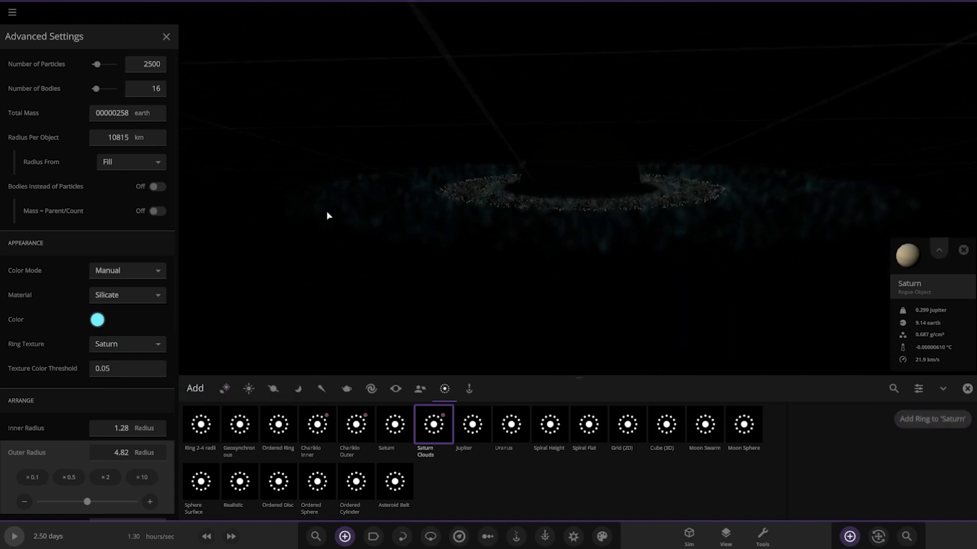
# Step: Replace the light-blue cloud ring with one in blue-violet around Saturn, and close the ring settings and object library
pyautogui.click(98, 320)
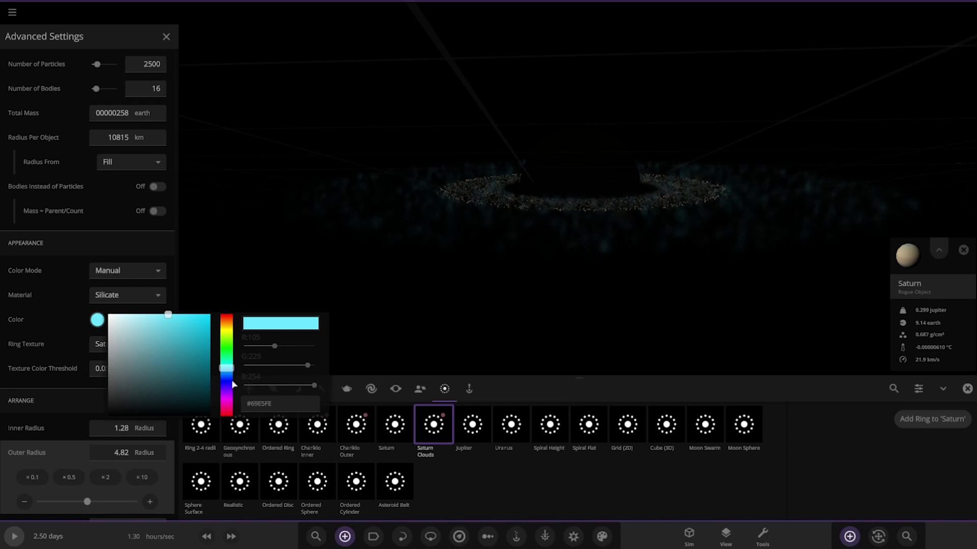
pyautogui.click(227, 384)
pyautogui.click(489, 319)
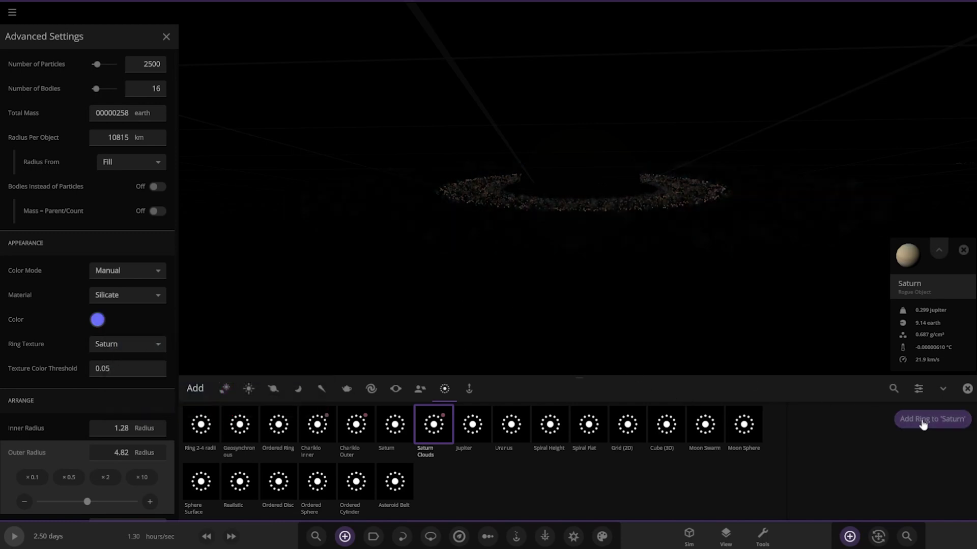
pyautogui.scroll(-5, 643, 263)
pyautogui.moveTo(643, 261); pyautogui.dragTo(643, 163, button='right')
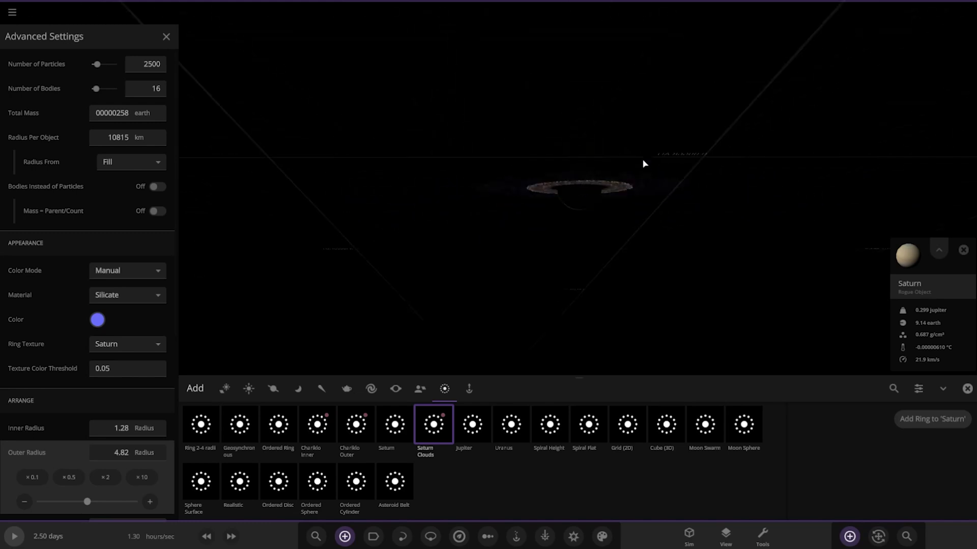
pyautogui.moveTo(632, 269); pyautogui.dragTo(580, 267, button='right')
pyautogui.scroll(5, 579, 267)
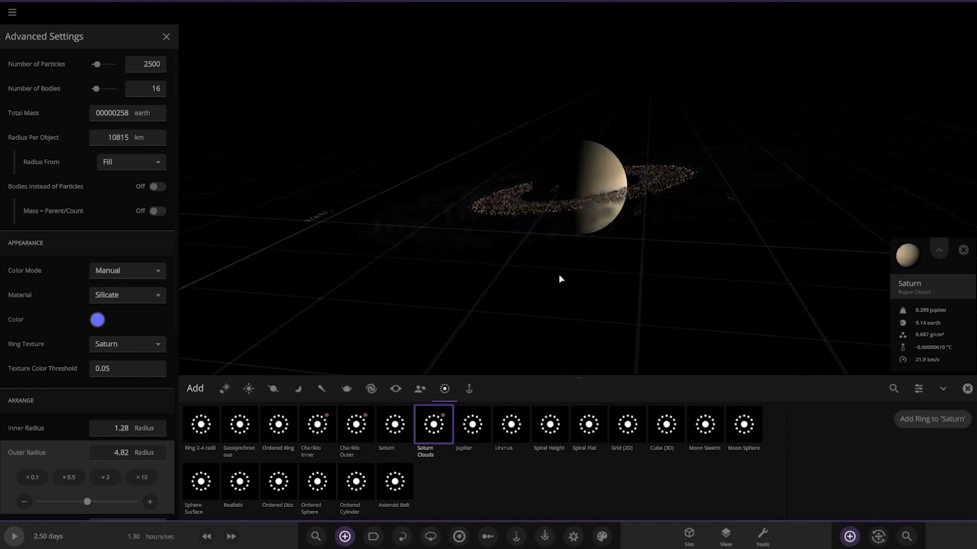
pyautogui.moveTo(499, 274); pyautogui.dragTo(580, 289)
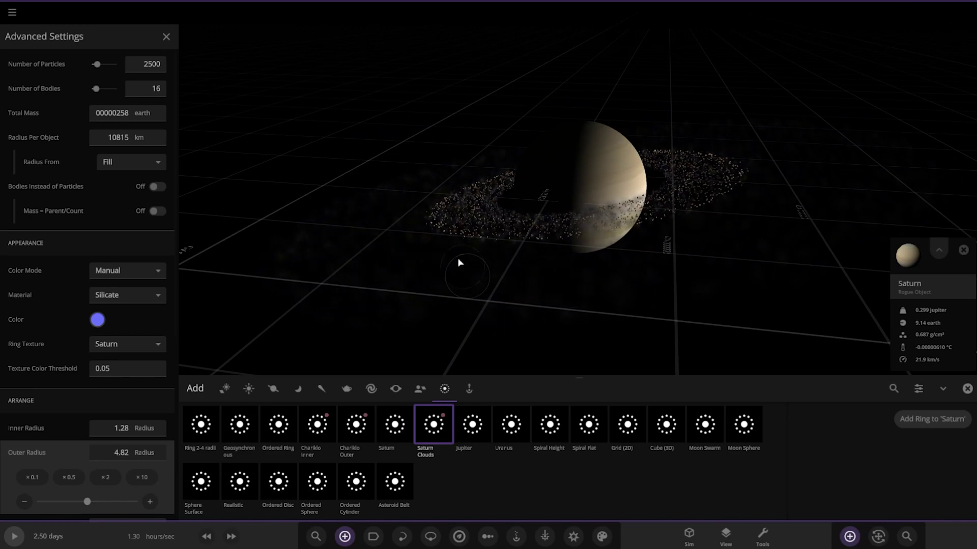
pyautogui.moveTo(457, 260); pyautogui.dragTo(636, 252)
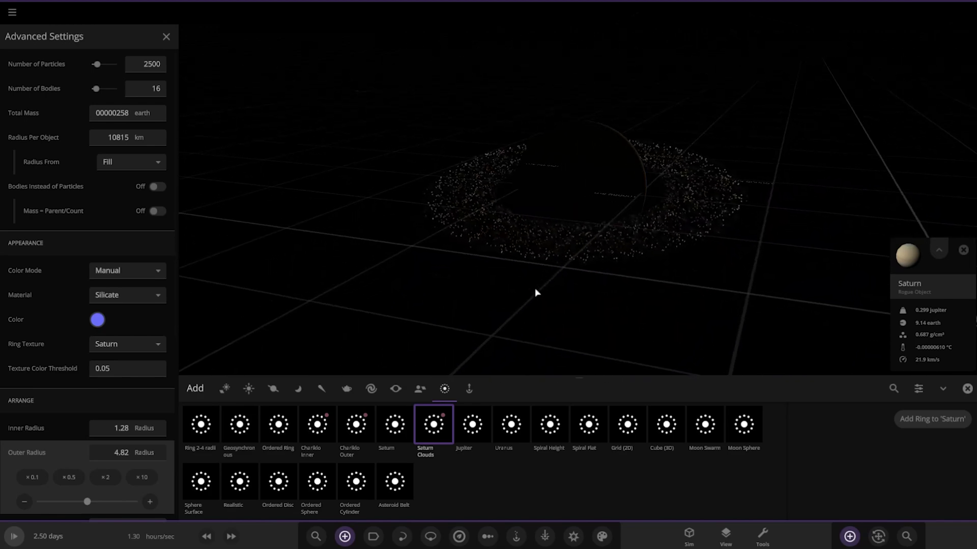
pyautogui.click(166, 36)
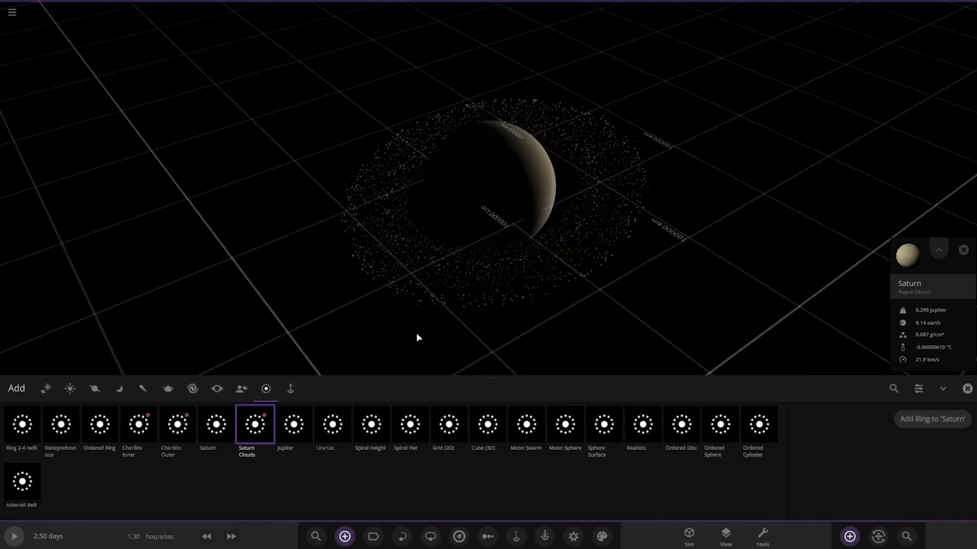
pyautogui.click(966, 389)
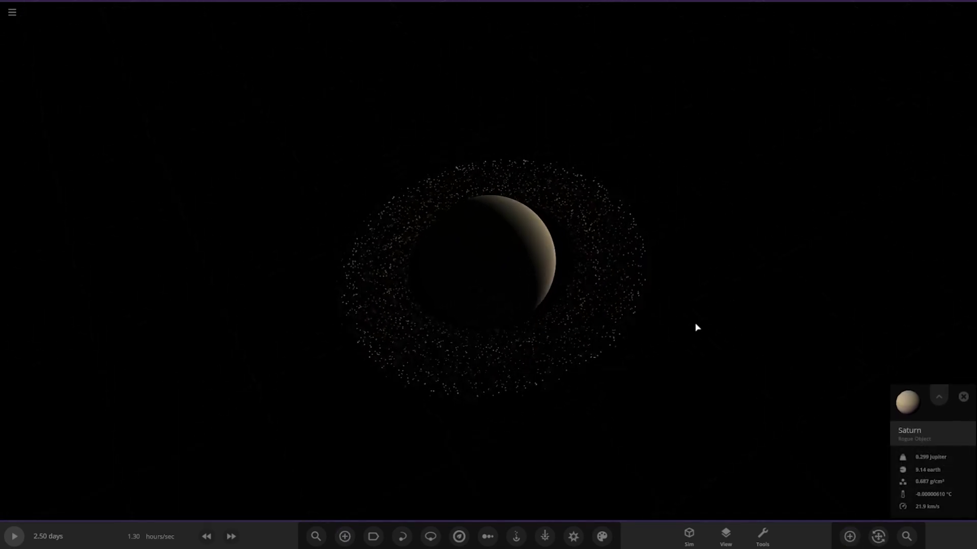
# Step: Place the star Rigel as a still object far behind Saturn and leave the placement mode
pyautogui.click(849, 536)
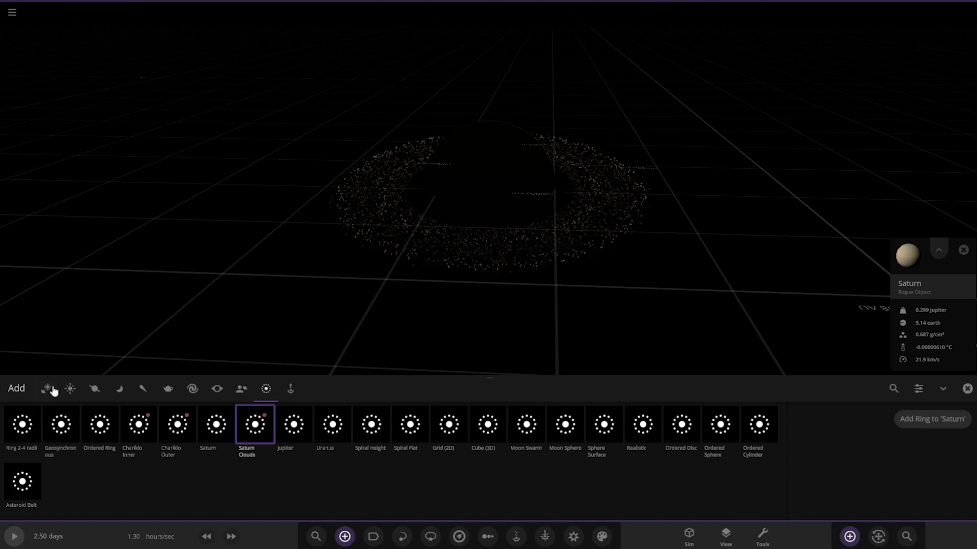
pyautogui.click(52, 389)
pyautogui.scroll(-3, 726, 446)
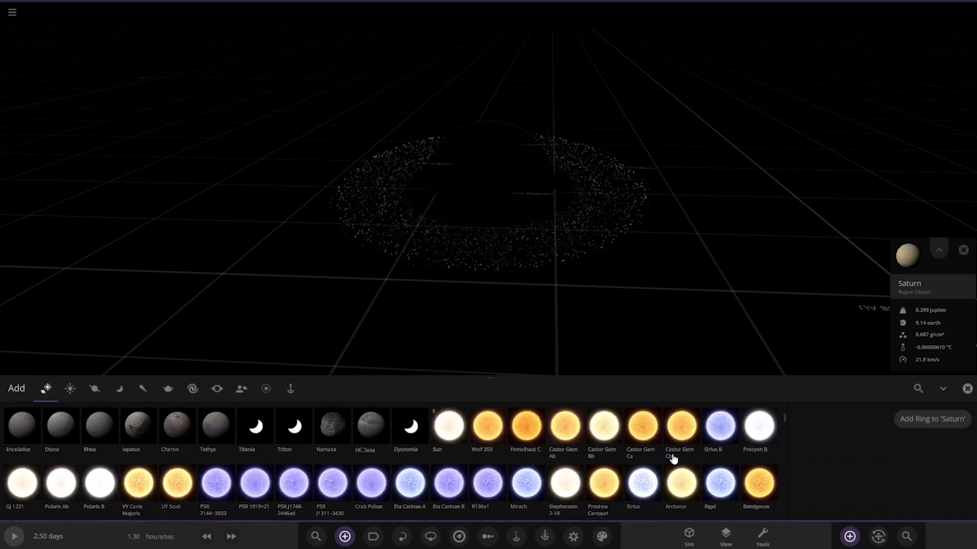
pyautogui.scroll(-1, 601, 458)
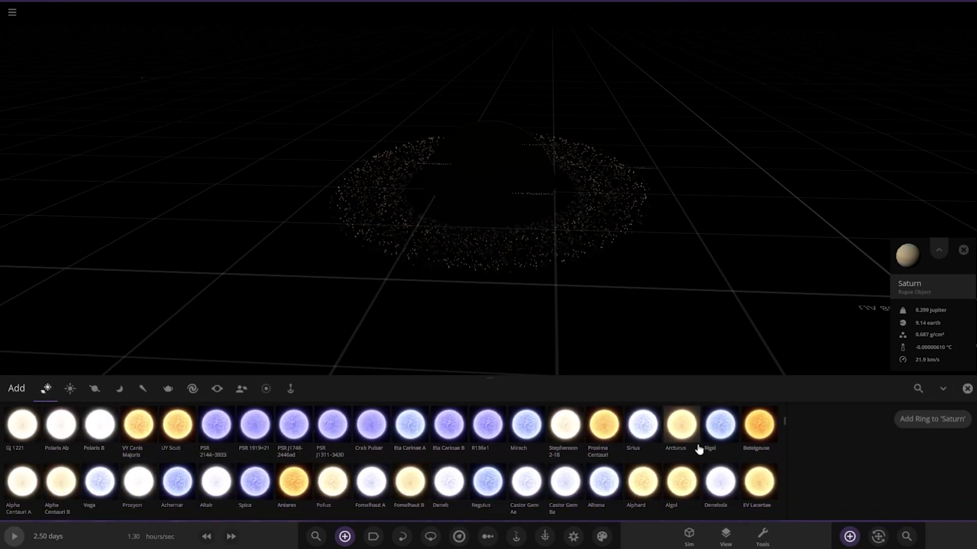
pyautogui.click(720, 423)
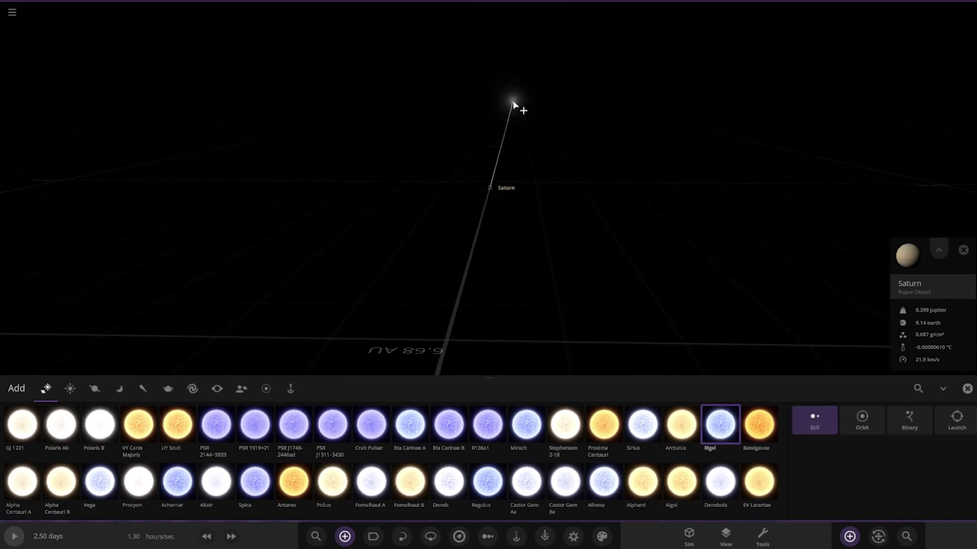
pyautogui.click(513, 103)
pyautogui.press('Escape')
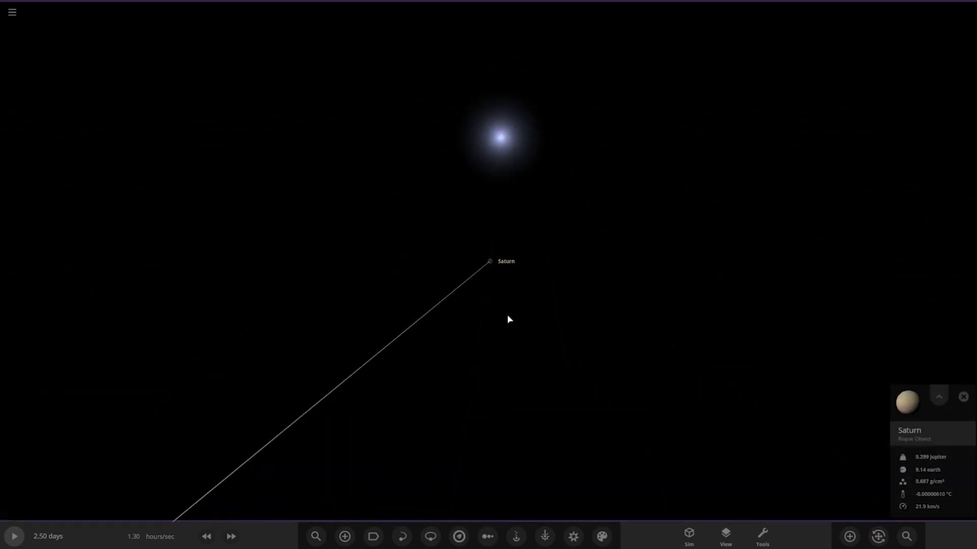
# Step: Examine the ringed Saturn up close on its lit side and from its dark side facing Rigel
pyautogui.click(583, 371)
pyautogui.scroll(8, 583, 372)
pyautogui.scroll(-2, 556, 368)
pyautogui.moveTo(556, 362); pyautogui.dragTo(725, 359)
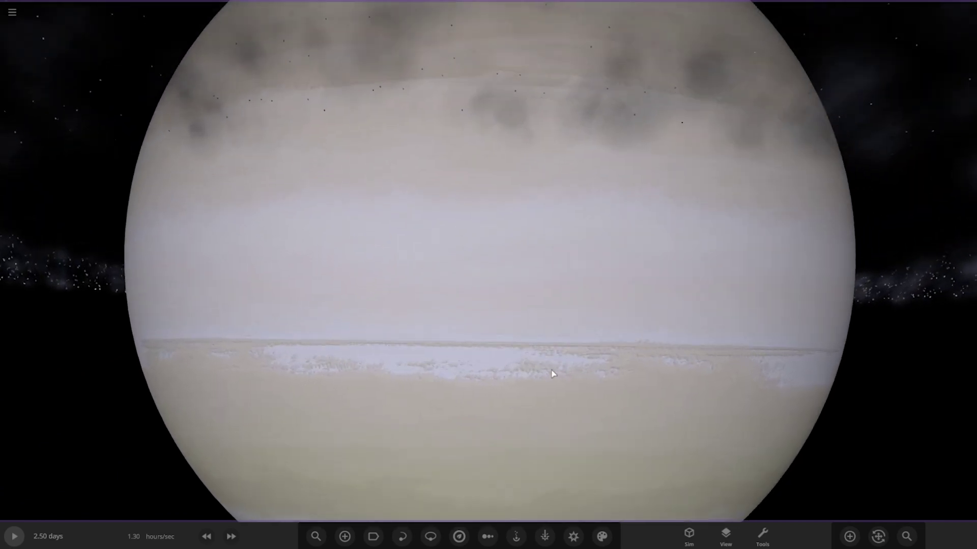
pyautogui.moveTo(551, 374); pyautogui.dragTo(564, 299)
pyautogui.scroll(-5, 532, 331)
pyautogui.moveTo(532, 331); pyautogui.dragTo(336, 356)
pyautogui.scroll(-3, 385, 366)
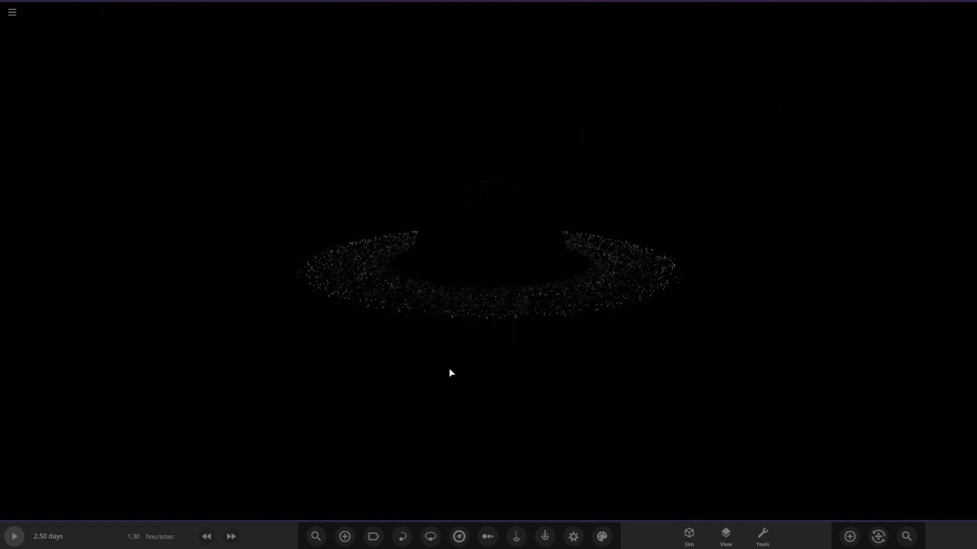
pyautogui.moveTo(449, 369); pyautogui.dragTo(447, 378)
pyautogui.scroll(-3, 445, 379)
# Step: Double Rigel's radius three times to 2.93 AU and close its properties
pyautogui.click(502, 171)
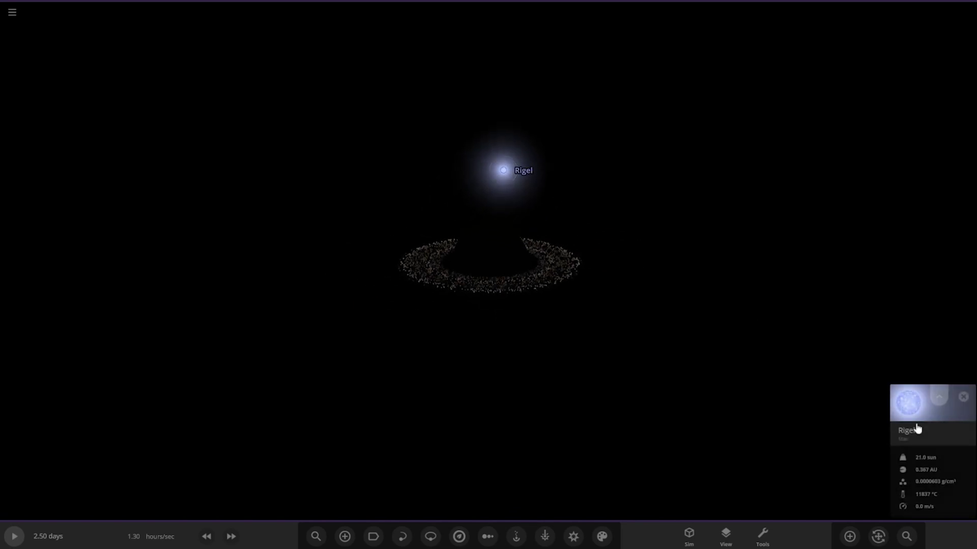
pyautogui.click(938, 396)
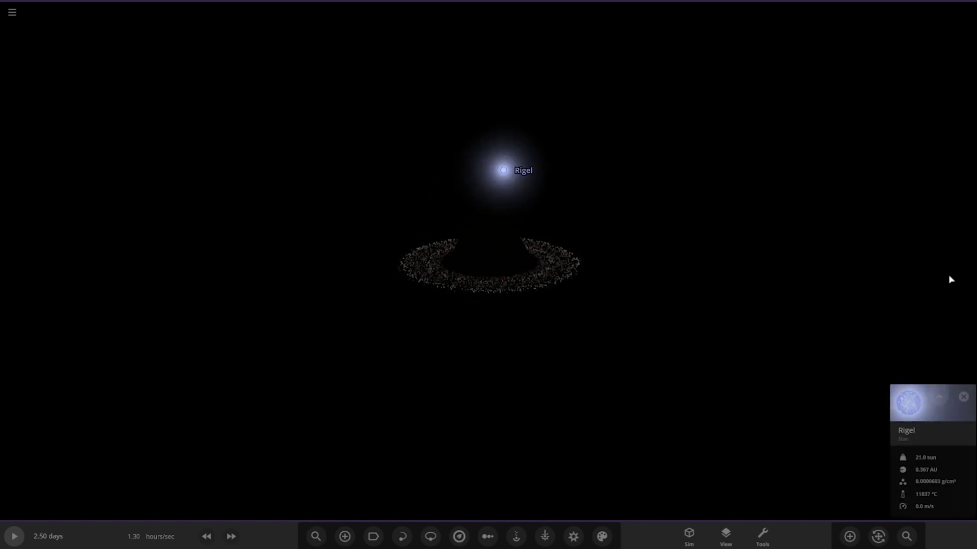
pyautogui.click(901, 267)
pyautogui.click(892, 299)
pyautogui.click(893, 299)
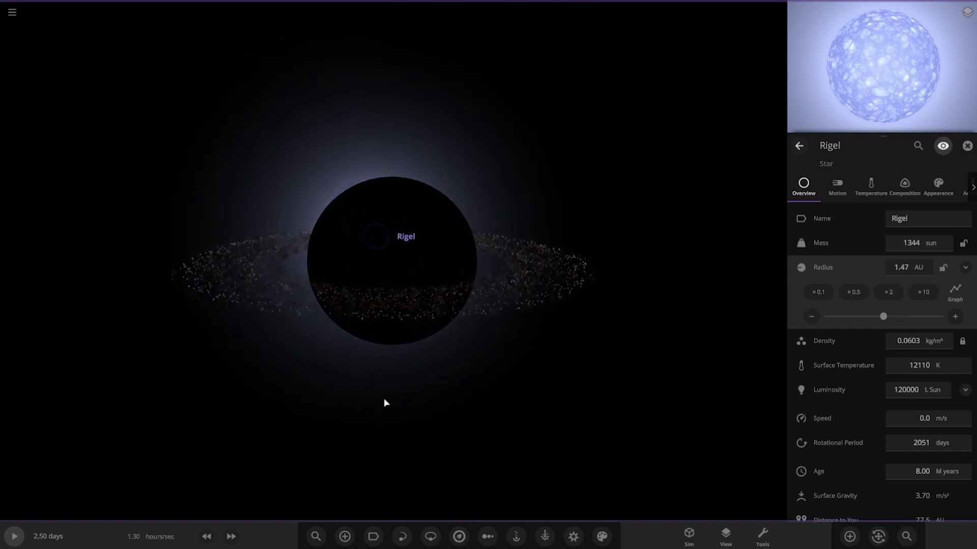
pyautogui.click(886, 293)
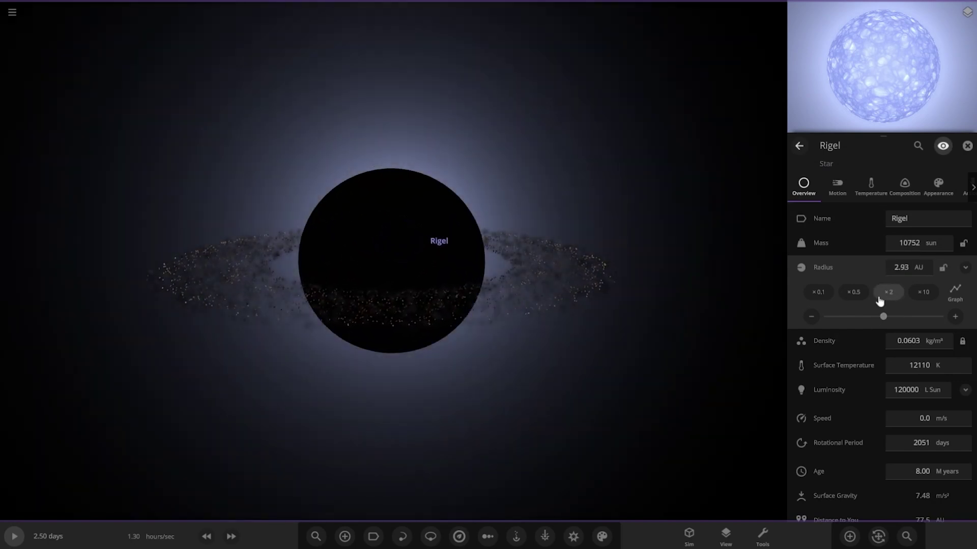
pyautogui.click(541, 413)
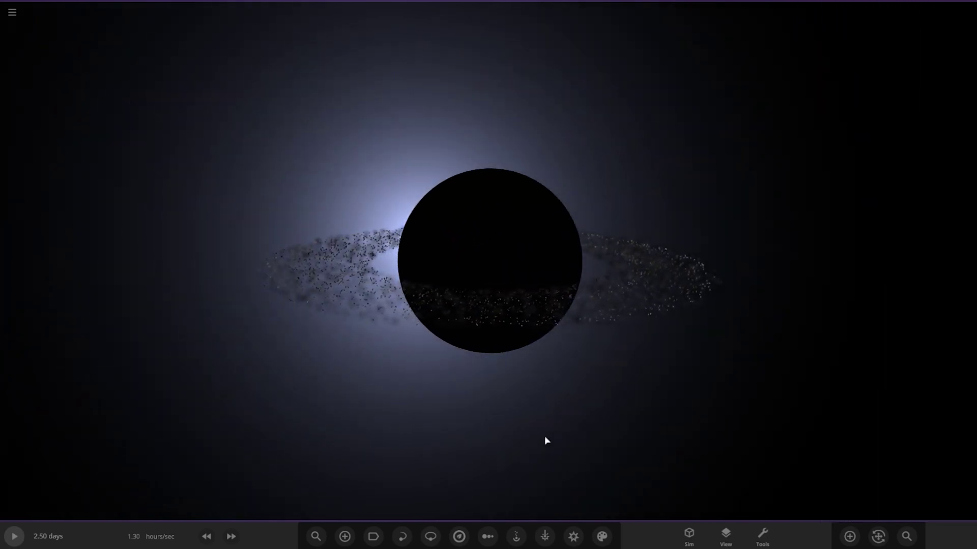
pyautogui.click(869, 534)
pyautogui.click(492, 257)
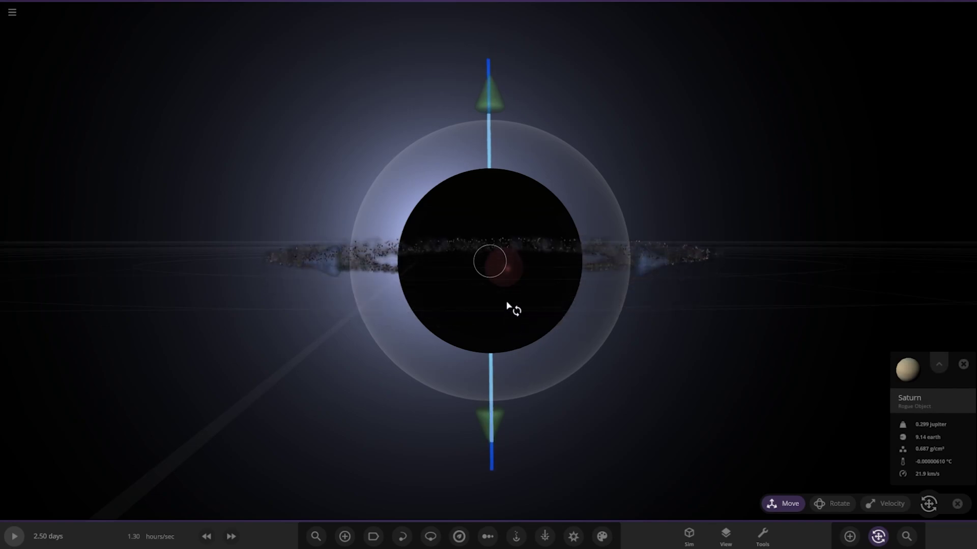
pyautogui.click(618, 380)
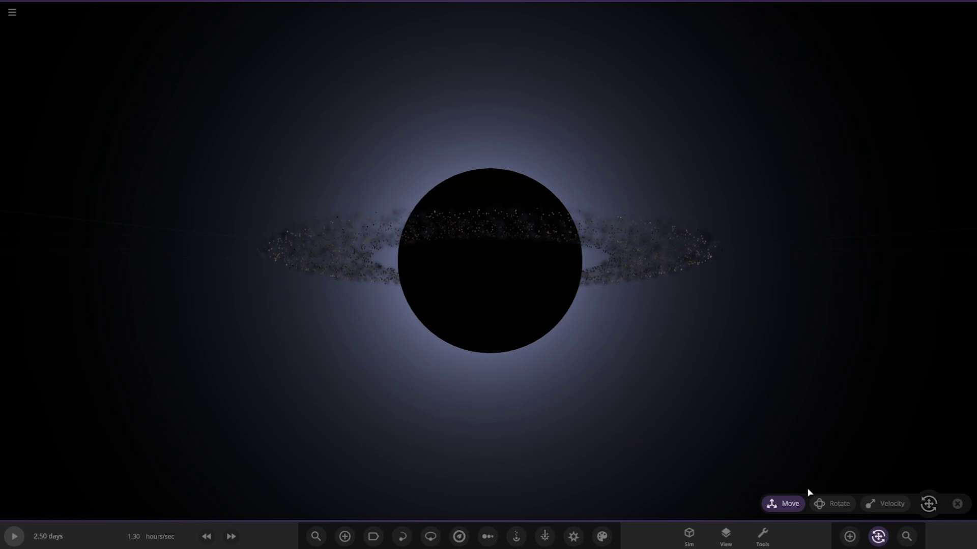
pyautogui.click(882, 535)
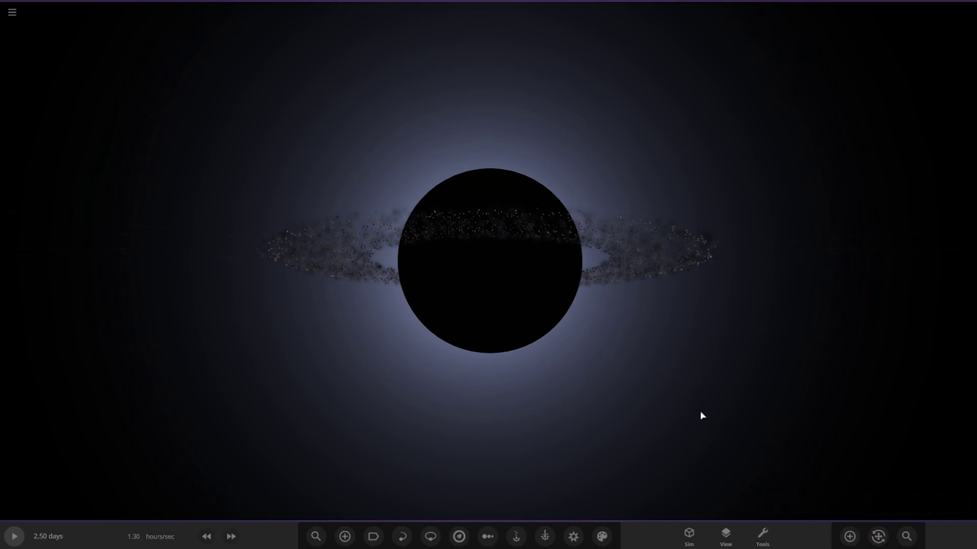
# Step: Try to add a Saturn Clouds ring around Saturn with its outer radius doubled to 4.82 radii
pyautogui.click(498, 314)
pyautogui.click(850, 537)
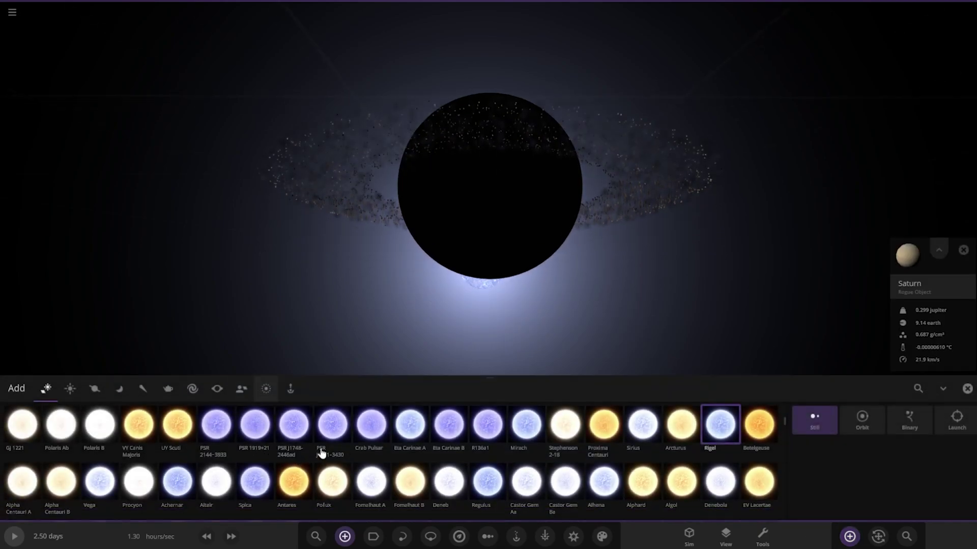
pyautogui.click(265, 389)
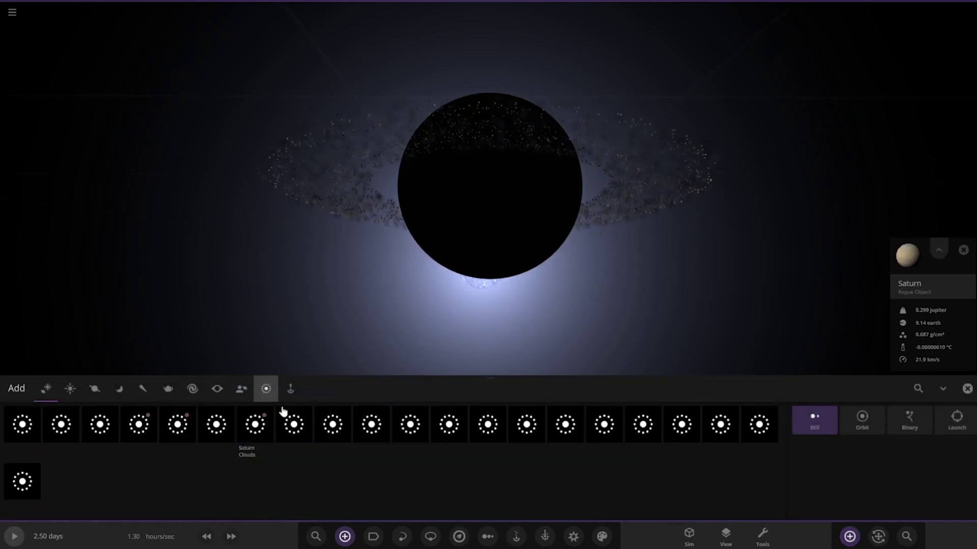
pyautogui.click(260, 427)
pyautogui.click(933, 420)
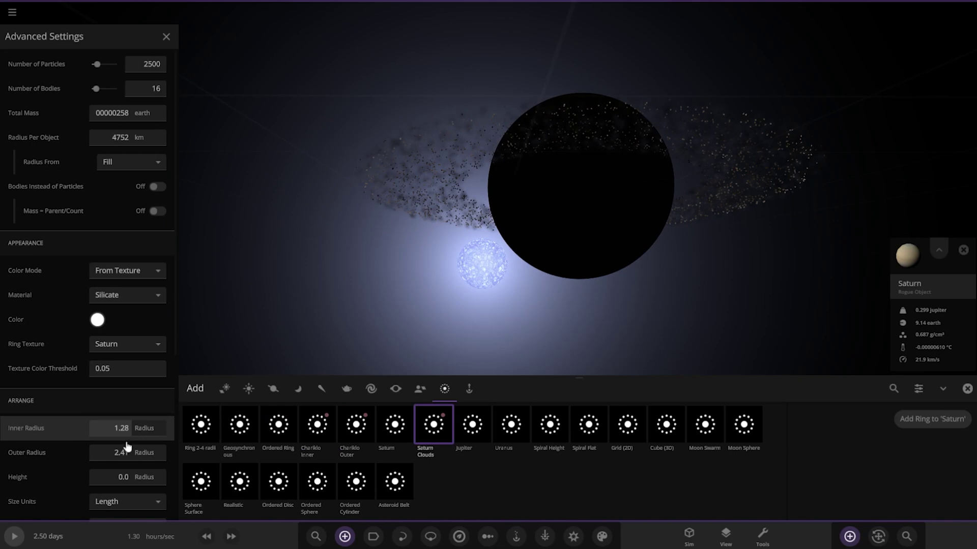
pyautogui.click(122, 453)
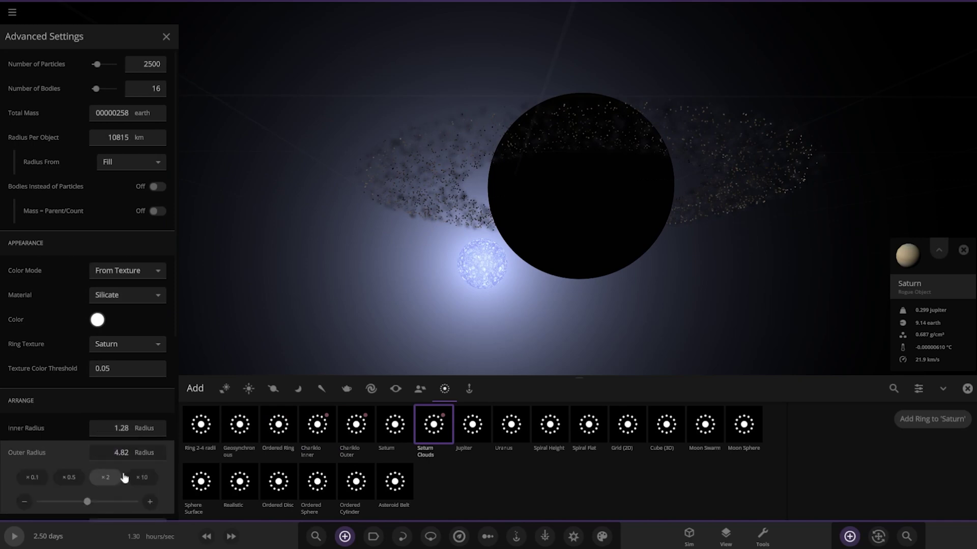
pyautogui.click(938, 418)
pyautogui.scroll(-3, 657, 279)
pyautogui.moveTo(656, 279); pyautogui.dragTo(631, 283)
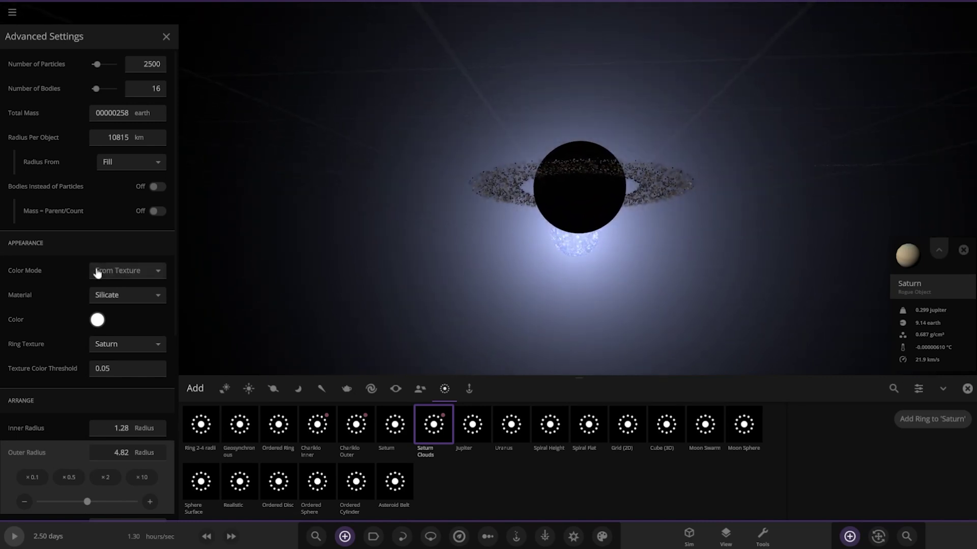
# Step: Set the wide cloud ring's colour mode to Manual with light blue #92A9FE, add it to Saturn and close the ring settings
pyautogui.click(127, 271)
pyautogui.click(121, 219)
pyautogui.click(97, 319)
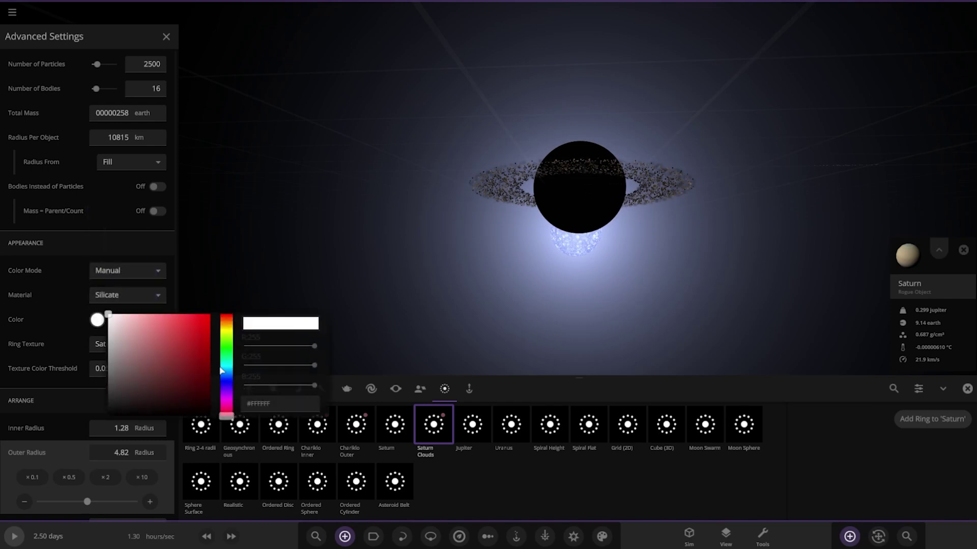
pyautogui.moveTo(171, 353); pyautogui.dragTo(153, 305)
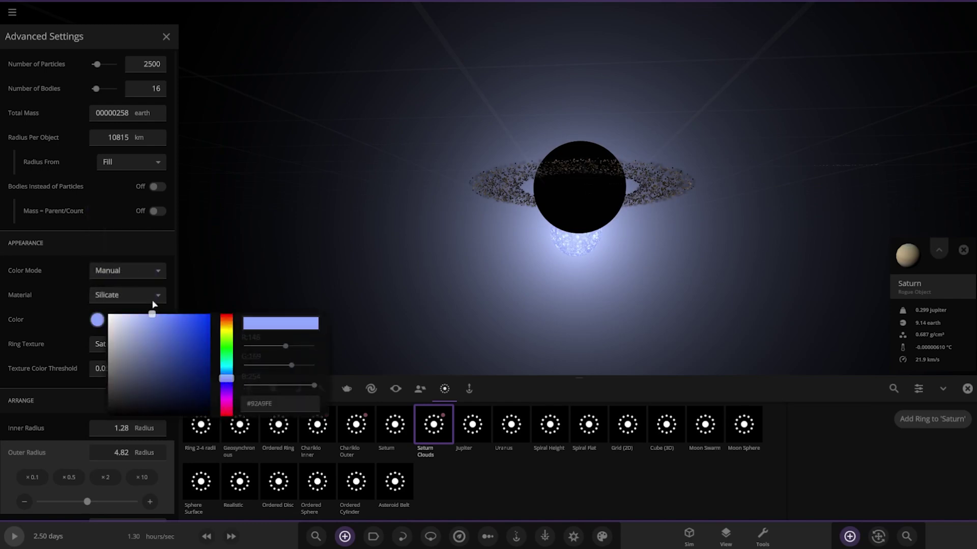
pyautogui.click(927, 426)
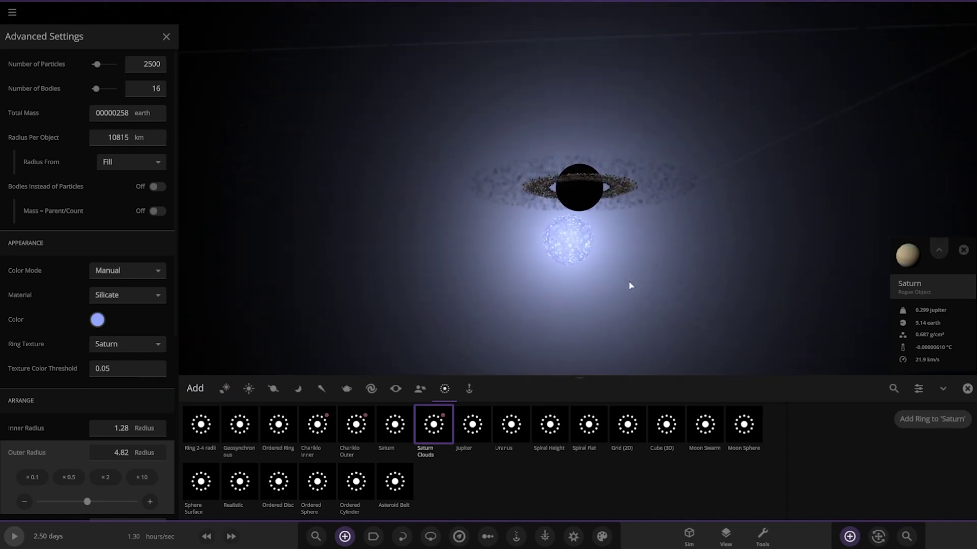
pyautogui.scroll(3, 630, 286)
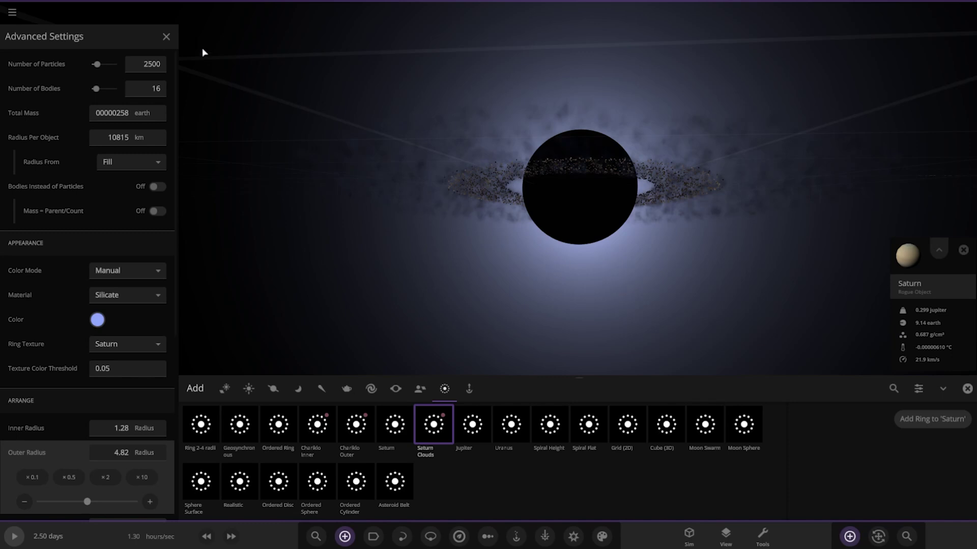
pyautogui.click(166, 36)
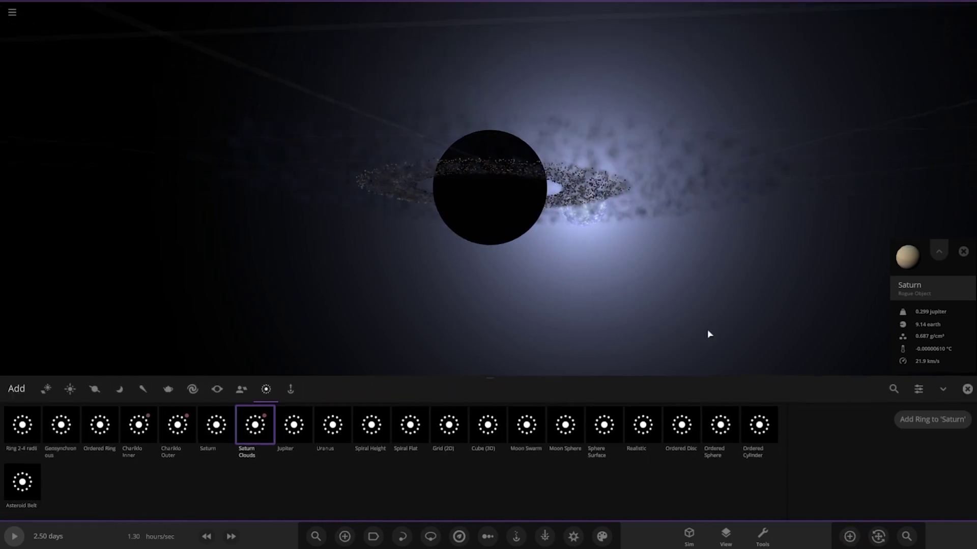
# Step: Place two Suns as still objects, one on each side of Saturn, and close the object library
pyautogui.moveTo(708, 334); pyautogui.dragTo(639, 339)
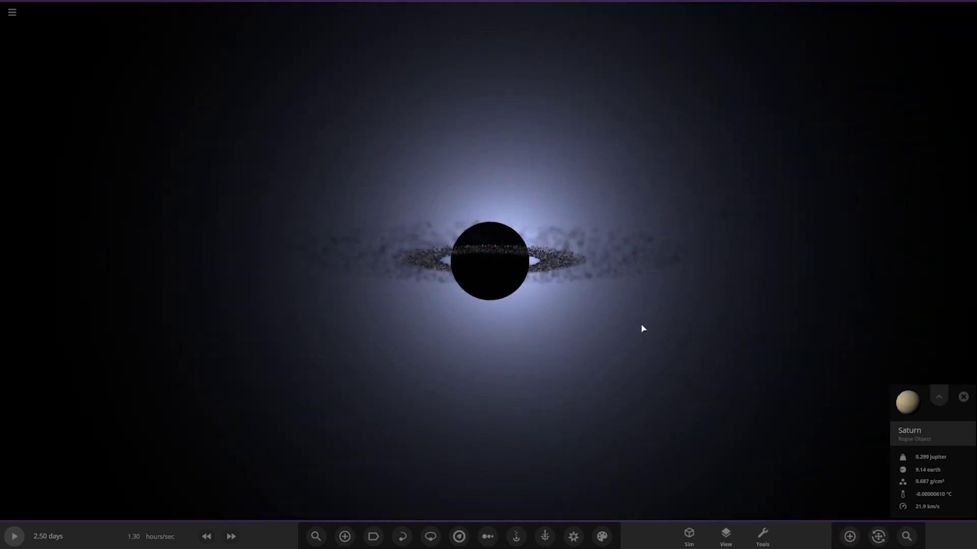
pyautogui.scroll(1, 641, 328)
pyautogui.scroll(-6, 606, 325)
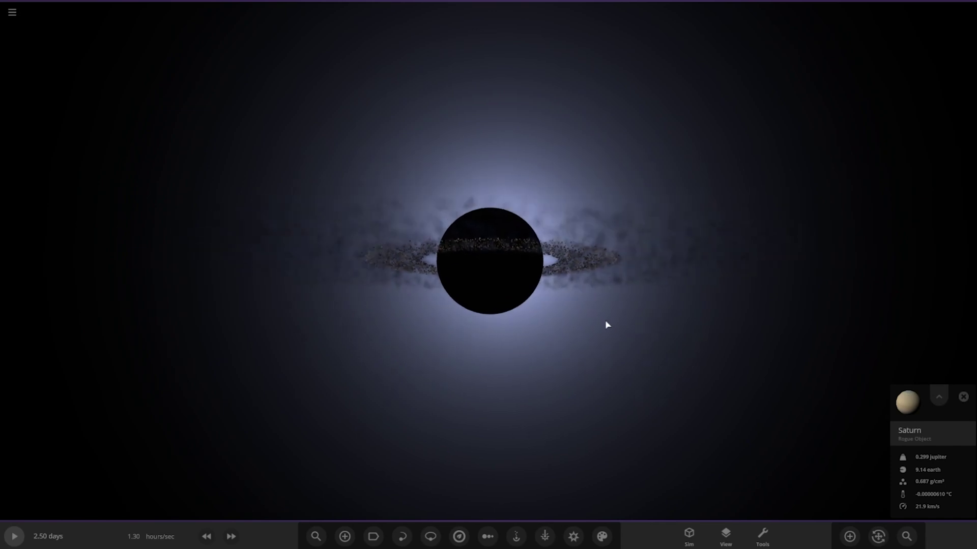
pyautogui.moveTo(606, 325); pyautogui.dragTo(600, 393)
pyautogui.click(859, 532)
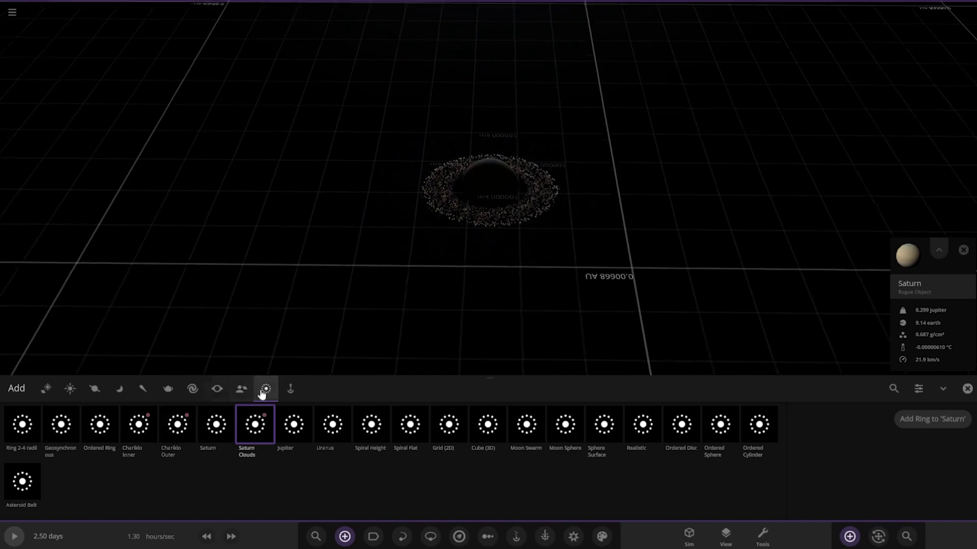
pyautogui.click(46, 389)
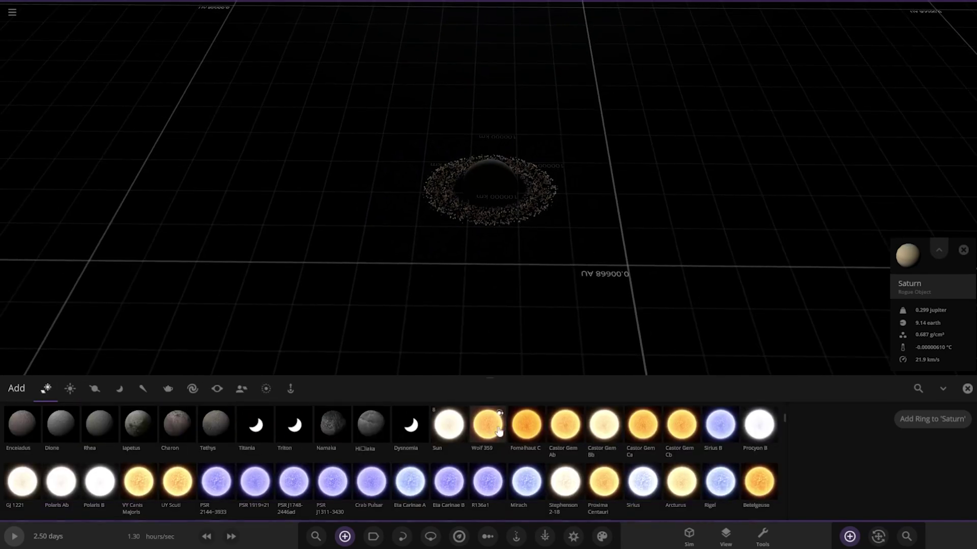
pyautogui.click(450, 437)
pyautogui.scroll(-3, 364, 166)
pyautogui.scroll(-10, 364, 167)
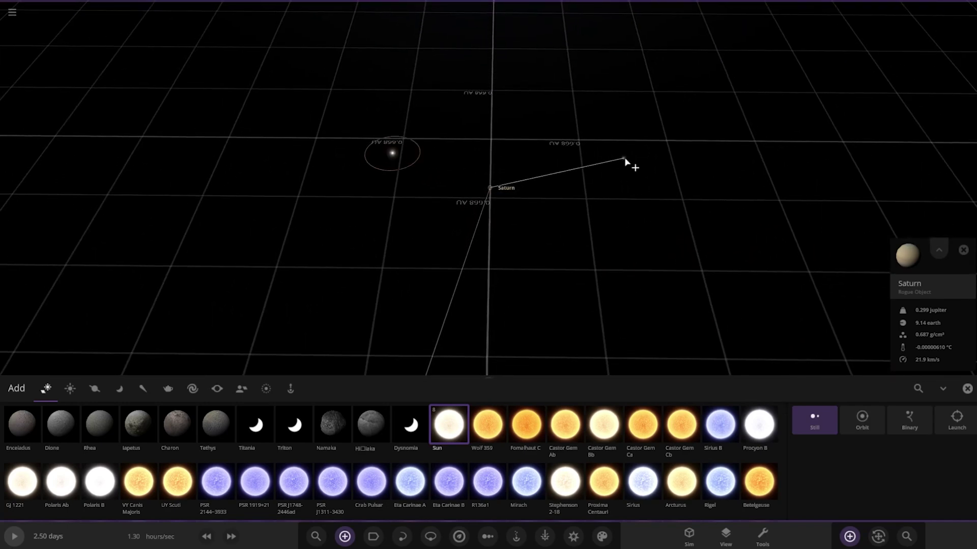
pyautogui.click(614, 152)
pyautogui.click(967, 388)
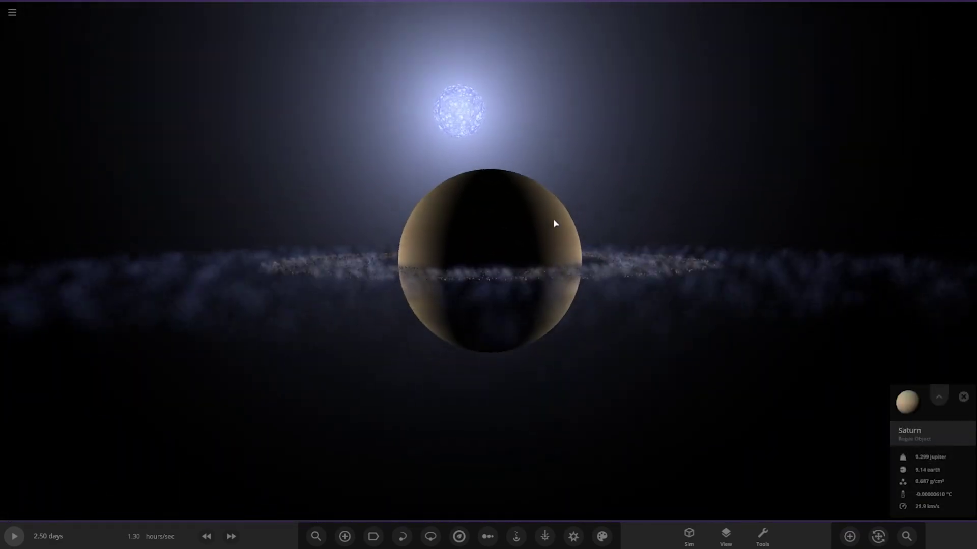
# Step: Move both Suns farther back behind Saturn, towards Rigel
pyautogui.scroll(-8, 552, 208)
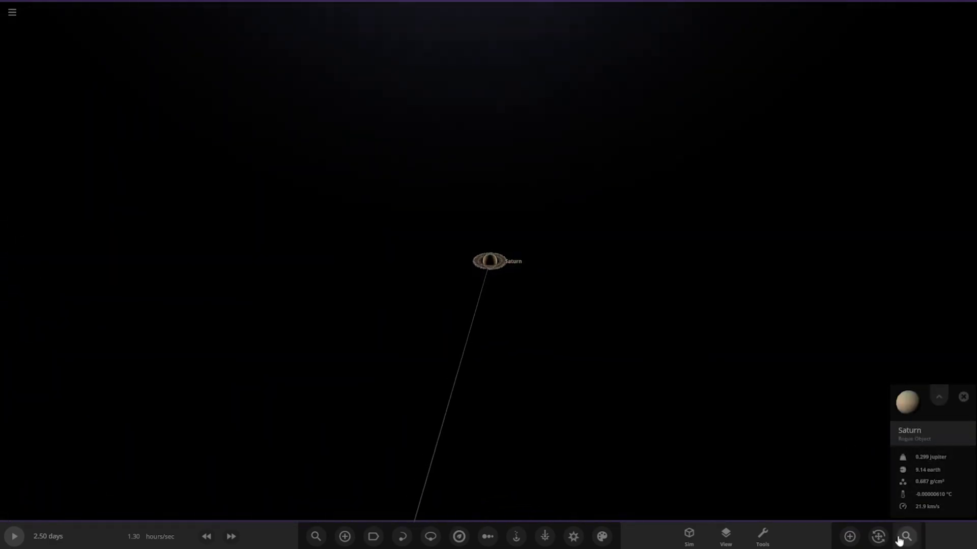
pyautogui.click(878, 536)
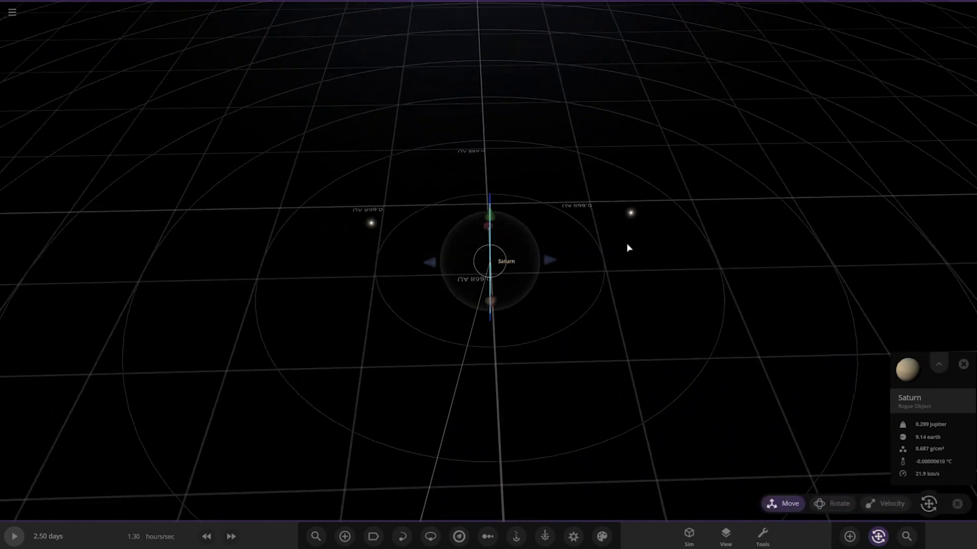
pyautogui.moveTo(605, 222); pyautogui.dragTo(592, 164)
pyautogui.moveTo(392, 229); pyautogui.dragTo(396, 165)
# Step: Spread the two Suns farther apart on either side of Saturn and deselect them
pyautogui.scroll(10, 608, 356)
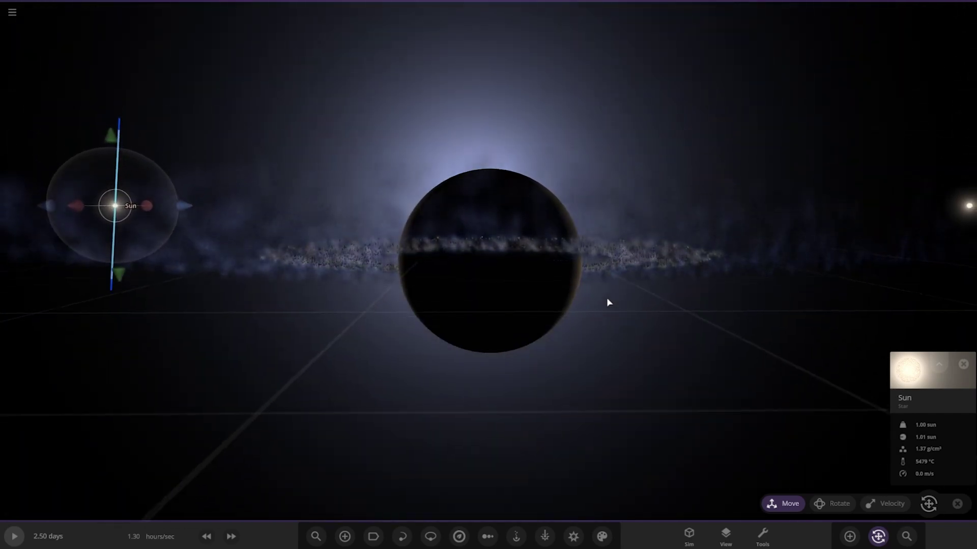
pyautogui.scroll(-5, 629, 394)
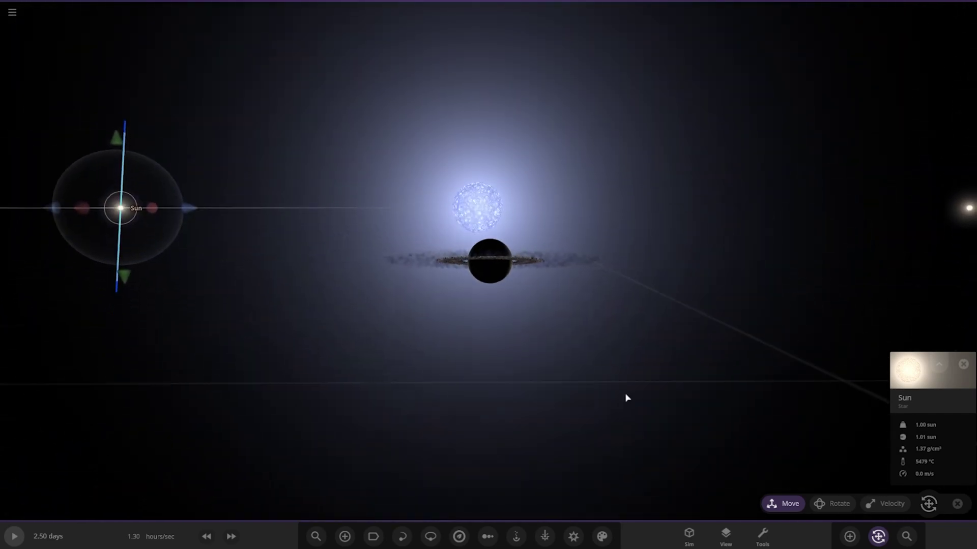
pyautogui.scroll(4, 626, 396)
pyautogui.scroll(4, 621, 340)
pyautogui.scroll(-10, 381, 284)
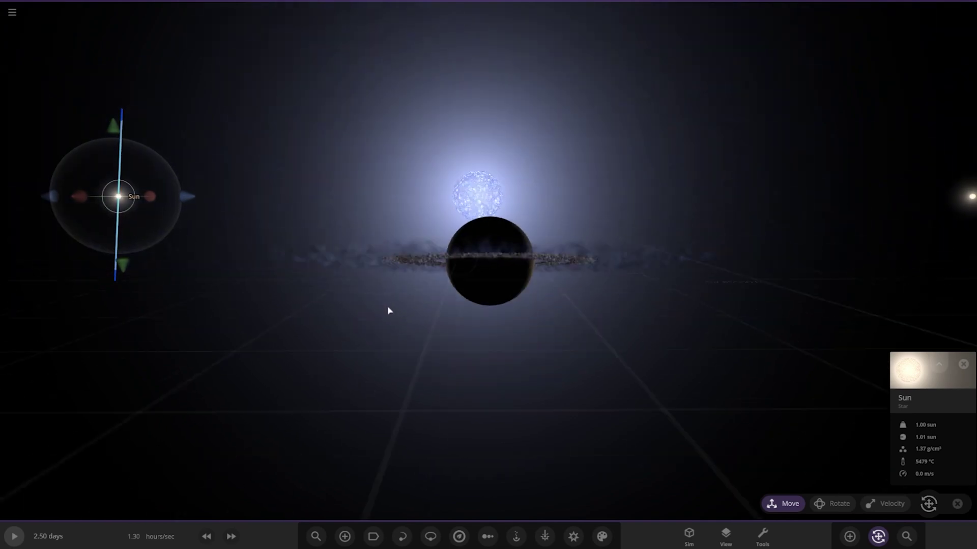
pyautogui.moveTo(374, 346); pyautogui.dragTo(349, 295)
pyautogui.scroll(-6, 341, 254)
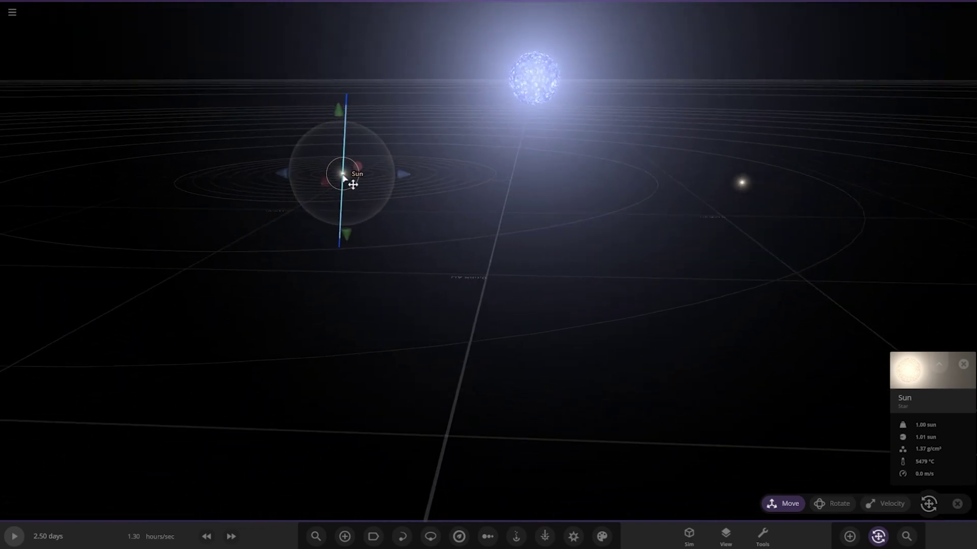
pyautogui.moveTo(341, 174); pyautogui.dragTo(270, 181)
pyautogui.moveTo(742, 184); pyautogui.dragTo(851, 197)
pyautogui.click(618, 335)
# Step: Shift the Sun on Saturn's brighter-lit side slightly farther back to even out the rim light, and deselect it
pyautogui.scroll(4, 592, 360)
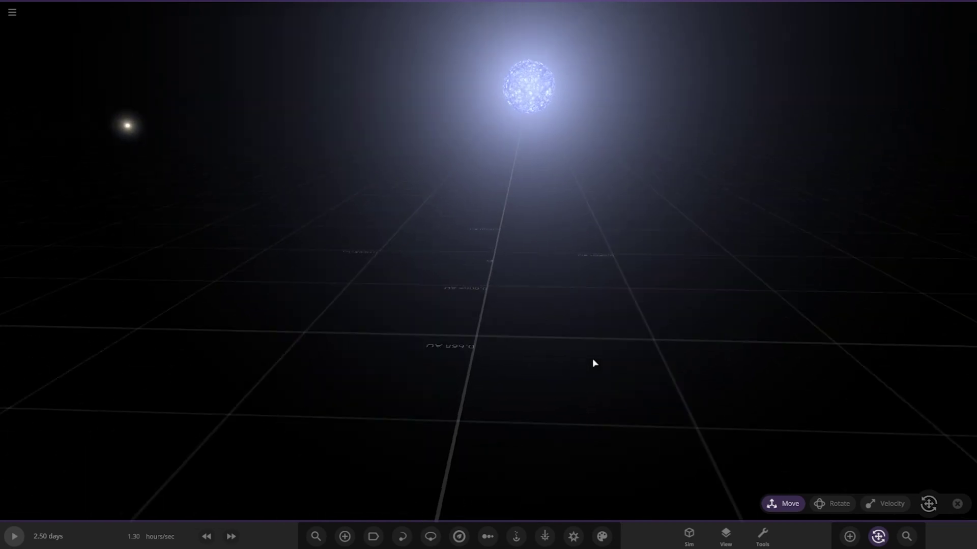
pyautogui.moveTo(592, 359); pyautogui.dragTo(595, 345)
pyautogui.scroll(8, 594, 345)
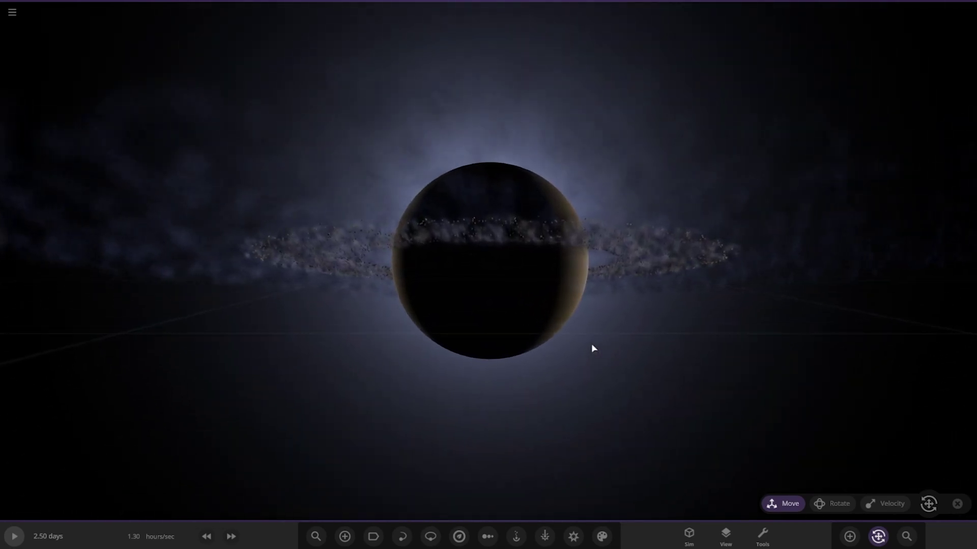
pyautogui.scroll(-5, 591, 343)
pyautogui.moveTo(610, 330); pyautogui.dragTo(628, 353)
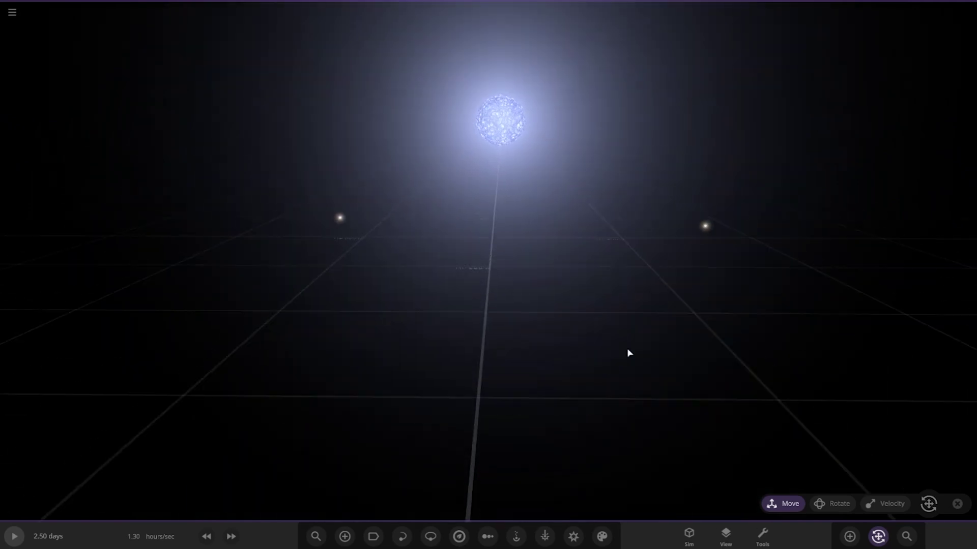
pyautogui.click(646, 238)
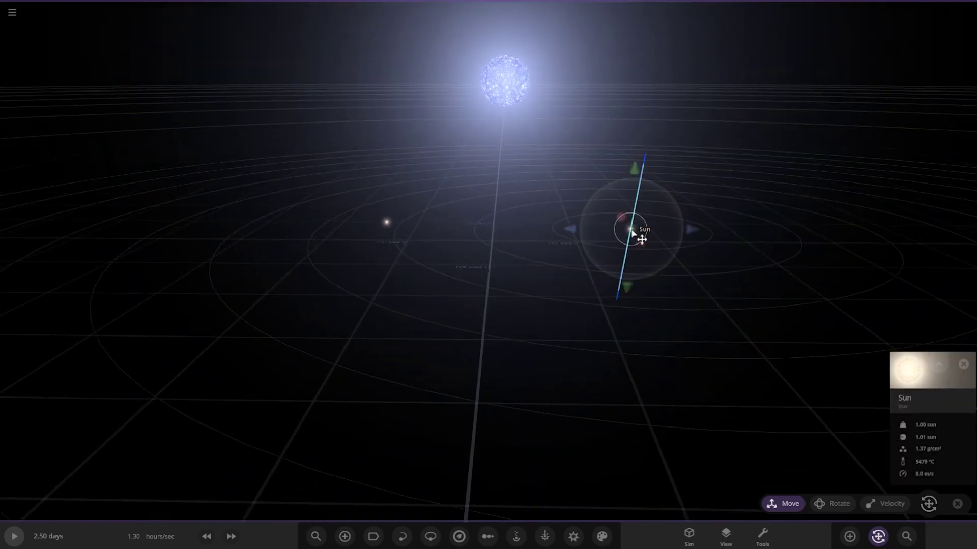
pyautogui.moveTo(631, 231); pyautogui.dragTo(635, 215)
pyautogui.click(599, 330)
# Step: Examine the rim-lit Saturn and its cloud rings against Rigel from close up, farther away and the side
pyautogui.scroll(5, 590, 356)
pyautogui.moveTo(589, 358); pyautogui.dragTo(590, 345)
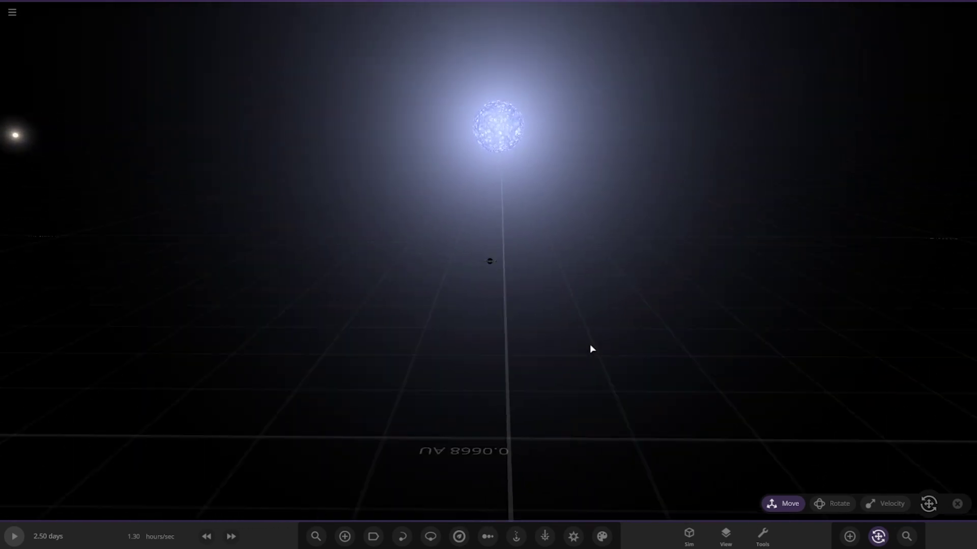
pyautogui.scroll(8, 591, 348)
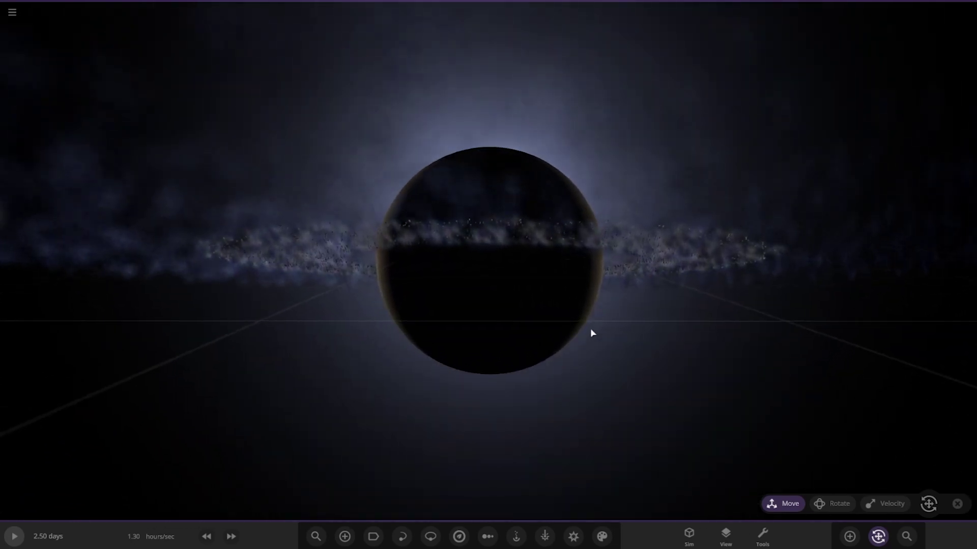
pyautogui.scroll(-3, 590, 328)
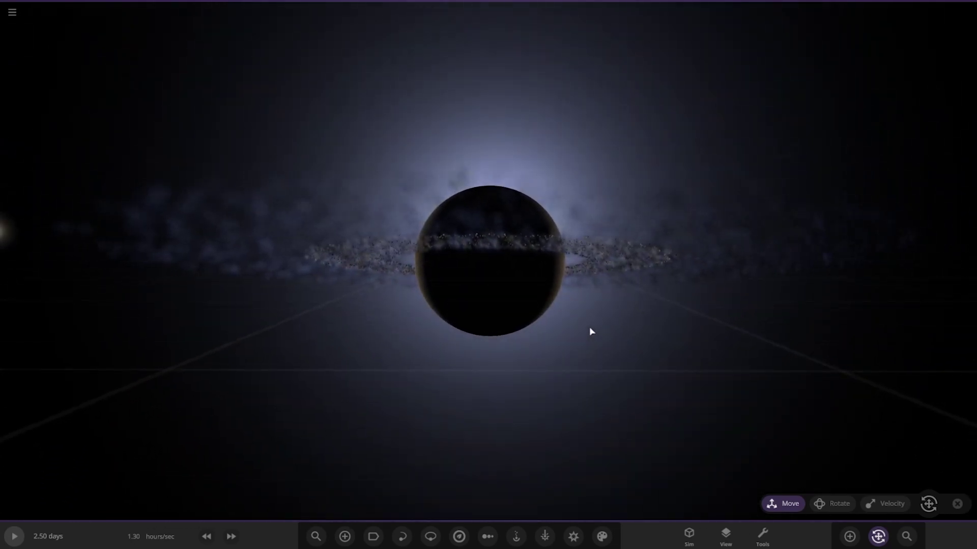
pyautogui.scroll(-2, 590, 328)
pyautogui.scroll(-4, 584, 339)
pyautogui.moveTo(582, 345); pyautogui.dragTo(356, 235)
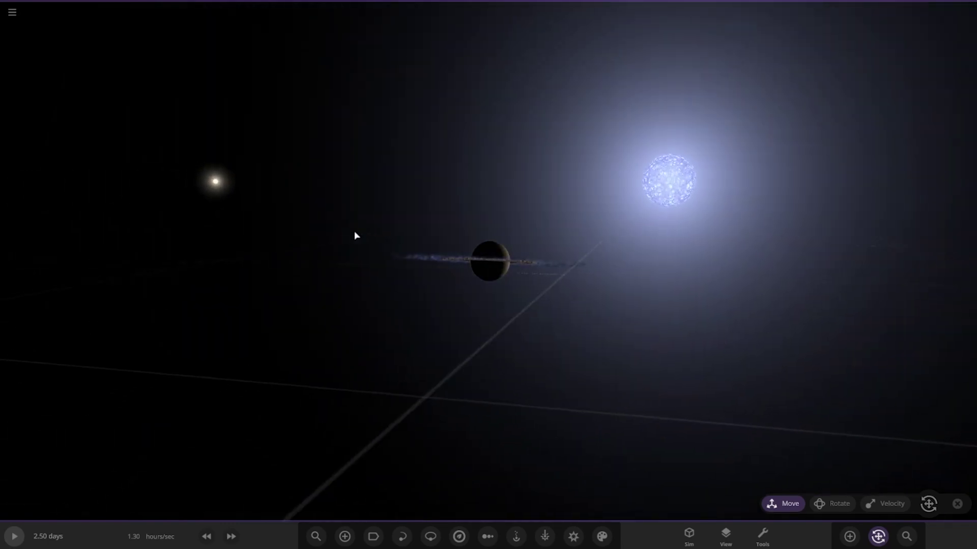
pyautogui.click(279, 180)
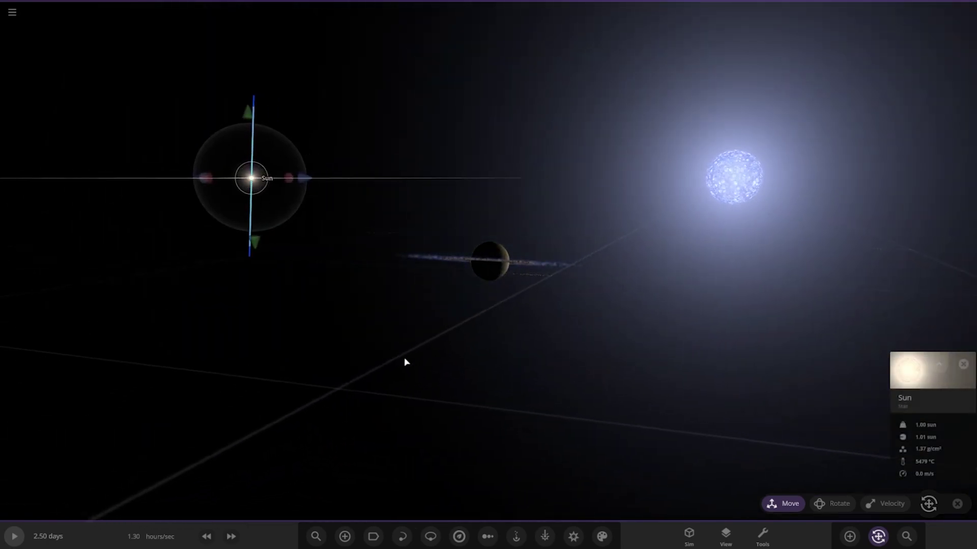
pyautogui.moveTo(406, 362); pyautogui.dragTo(642, 402)
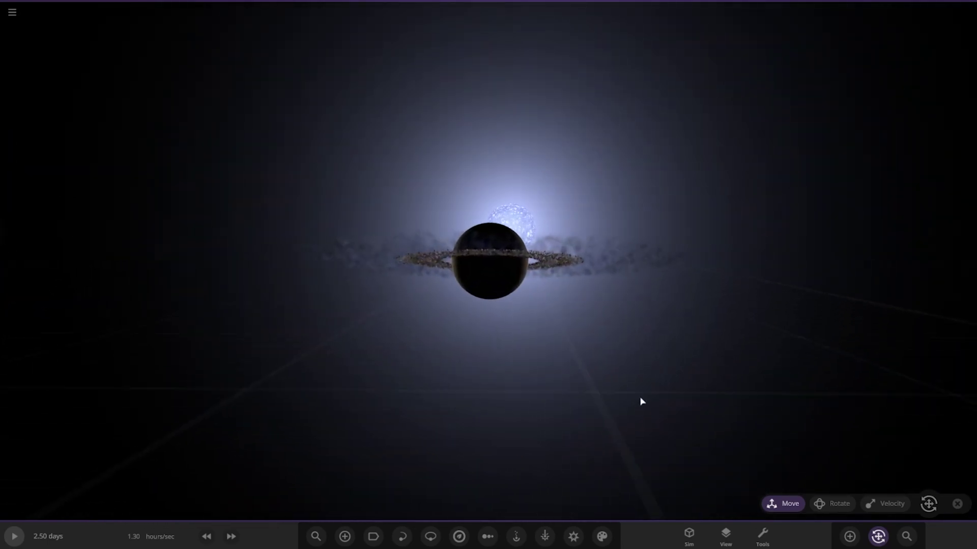
# Step: Examine the eclipsed Saturn with Rigel aligned behind it, comparing the rings and rim light from near and far
pyautogui.scroll(3, 642, 401)
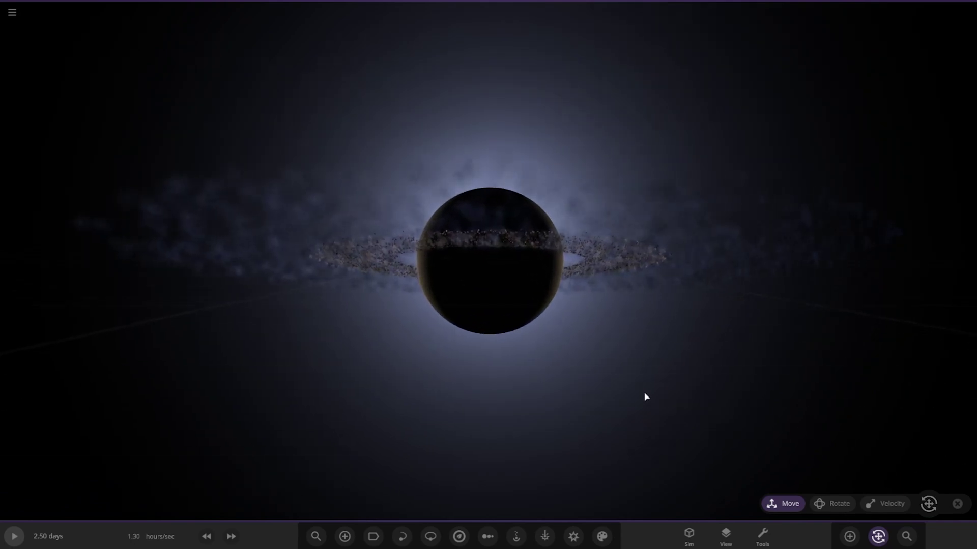
pyautogui.scroll(-3, 645, 396)
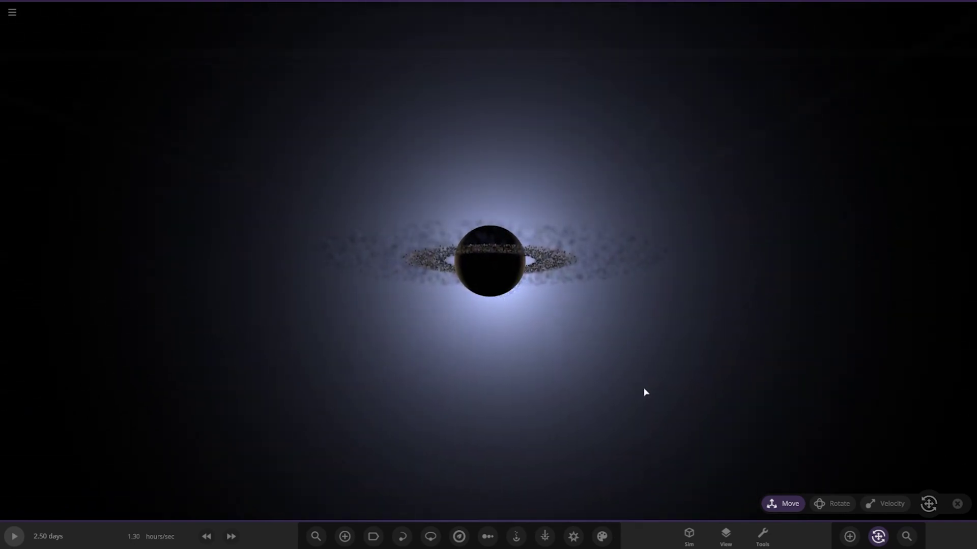
pyautogui.scroll(2, 645, 393)
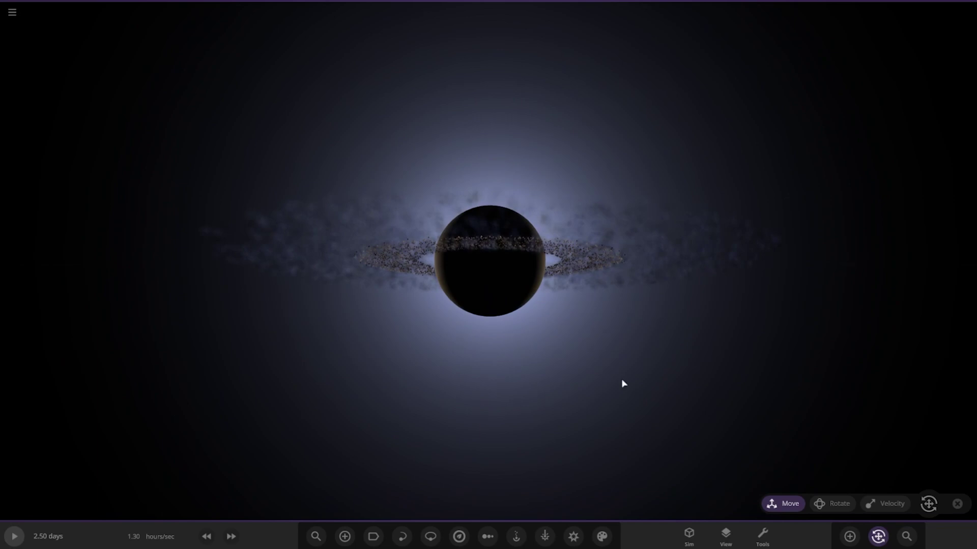
pyautogui.scroll(3, 487, 331)
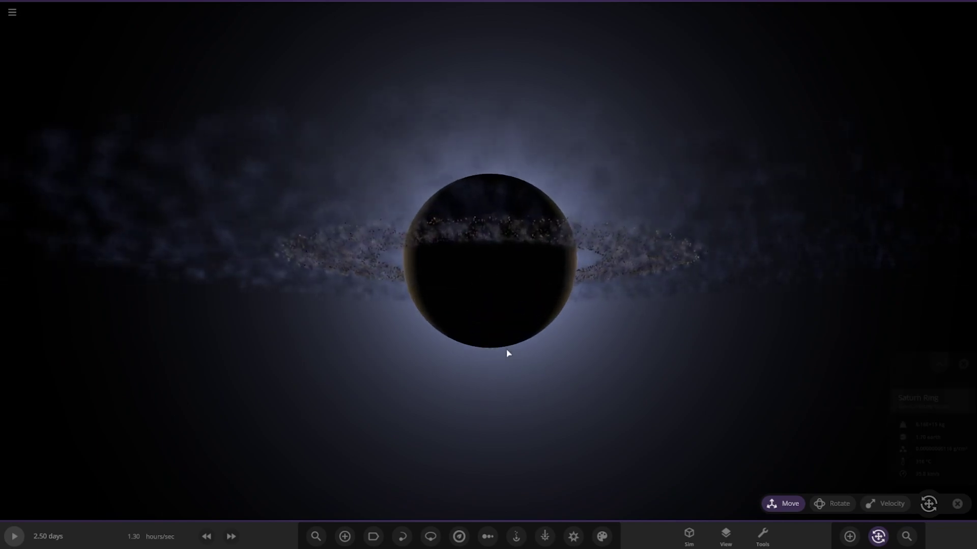
pyautogui.click(511, 345)
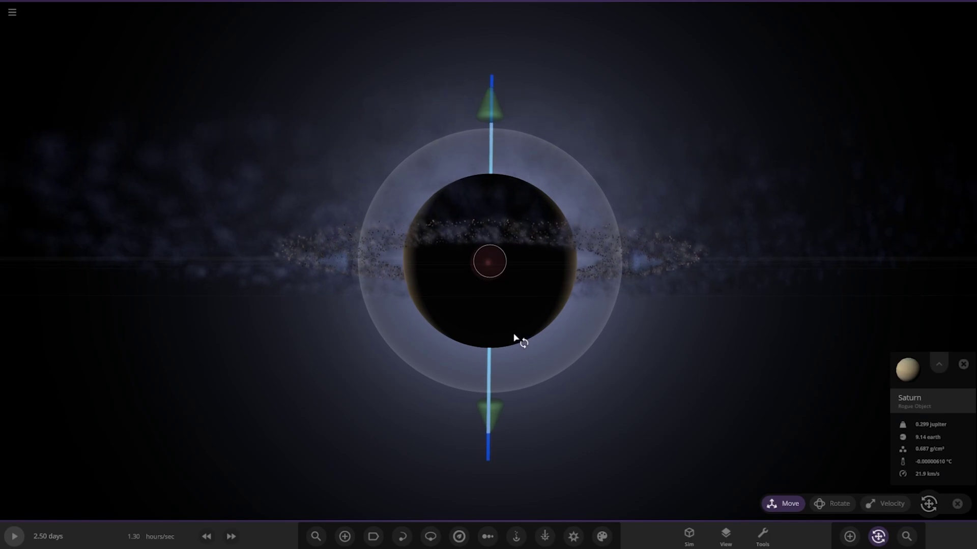
pyautogui.click(625, 390)
pyautogui.scroll(-2, 627, 387)
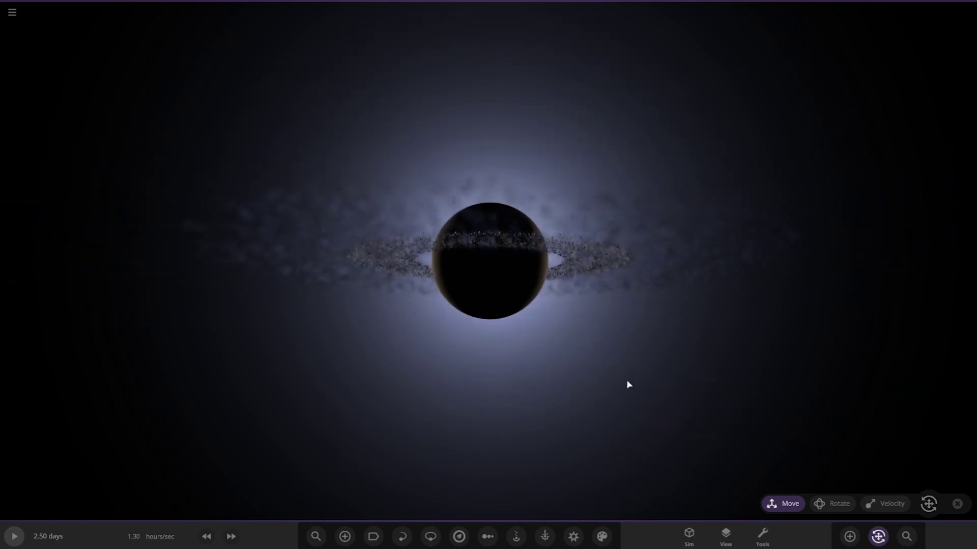
pyautogui.scroll(2, 628, 386)
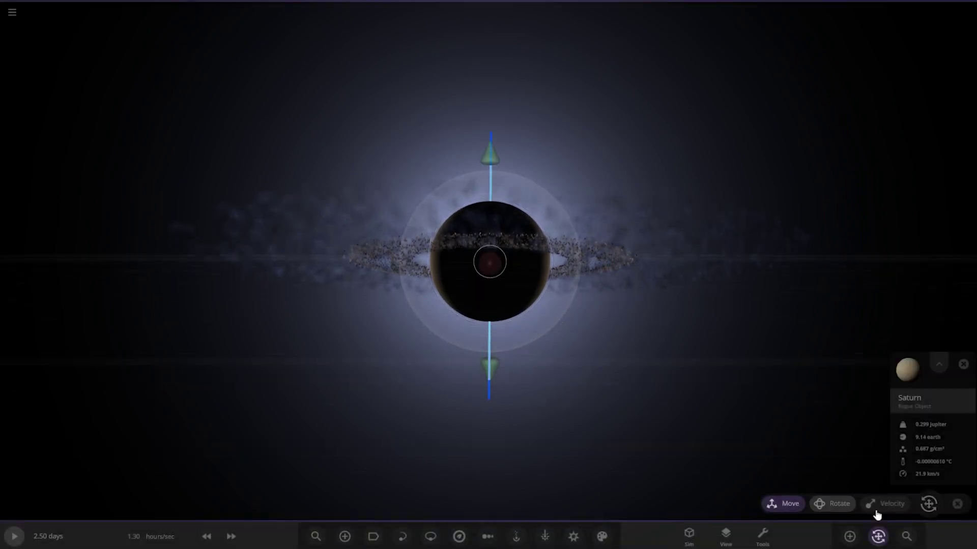
# Step: Thicken Saturn's inner particle ring by adding the Saturn ring preset to the planet three more times
pyautogui.click(849, 536)
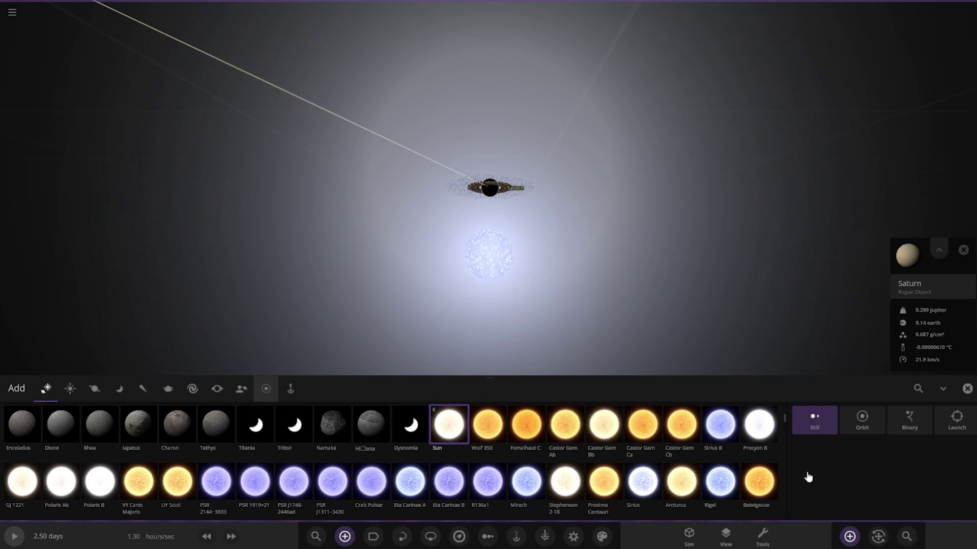
pyautogui.click(222, 430)
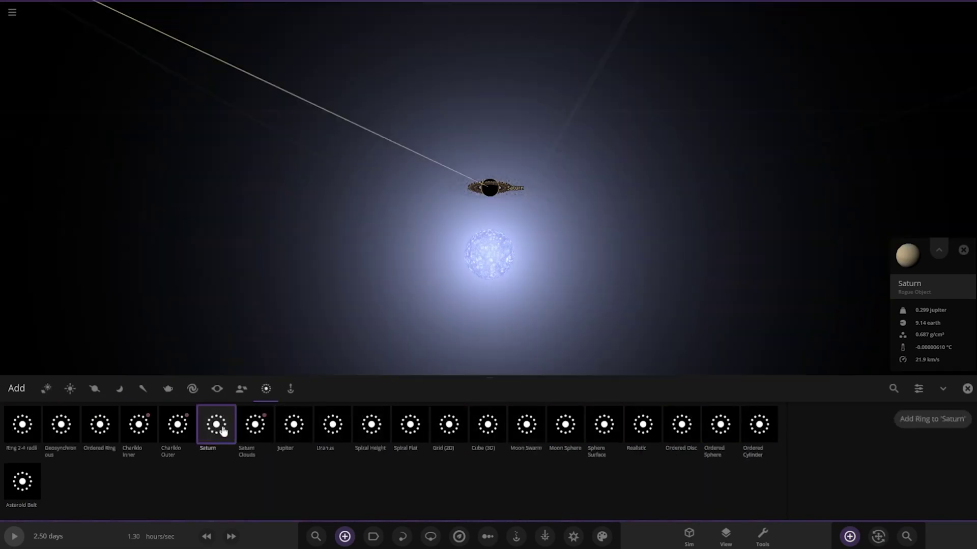
pyautogui.scroll(5, 584, 290)
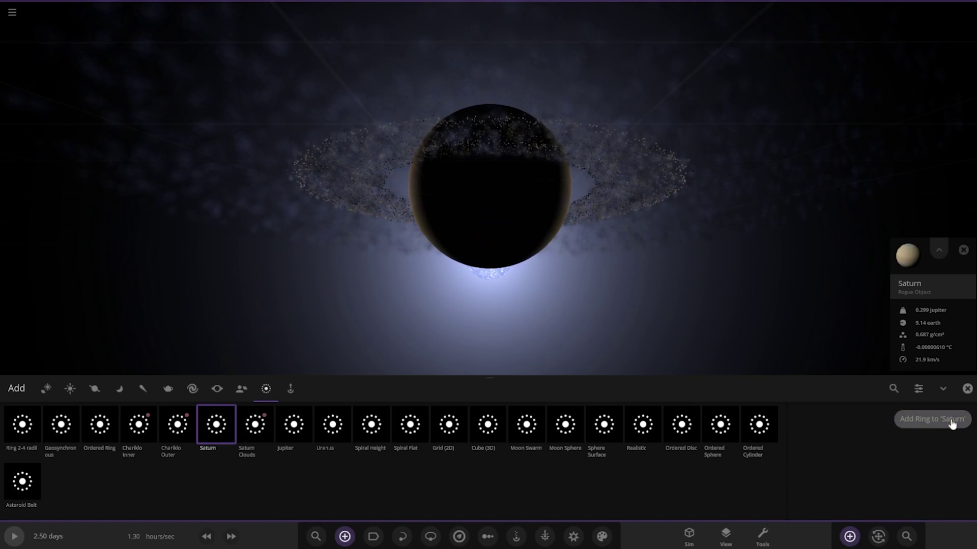
pyautogui.click(952, 423)
pyautogui.click(952, 424)
pyautogui.click(952, 424)
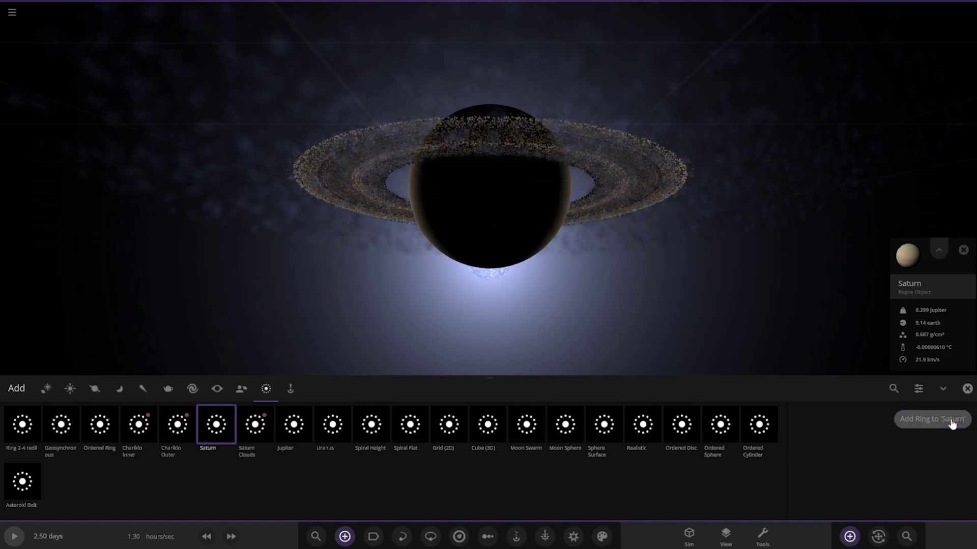
pyautogui.click(966, 389)
# Step: Examine the thickened inner ring and outer clouds against Rigel's glow at several distances, with Saturn deselected
pyautogui.scroll(-5, 661, 411)
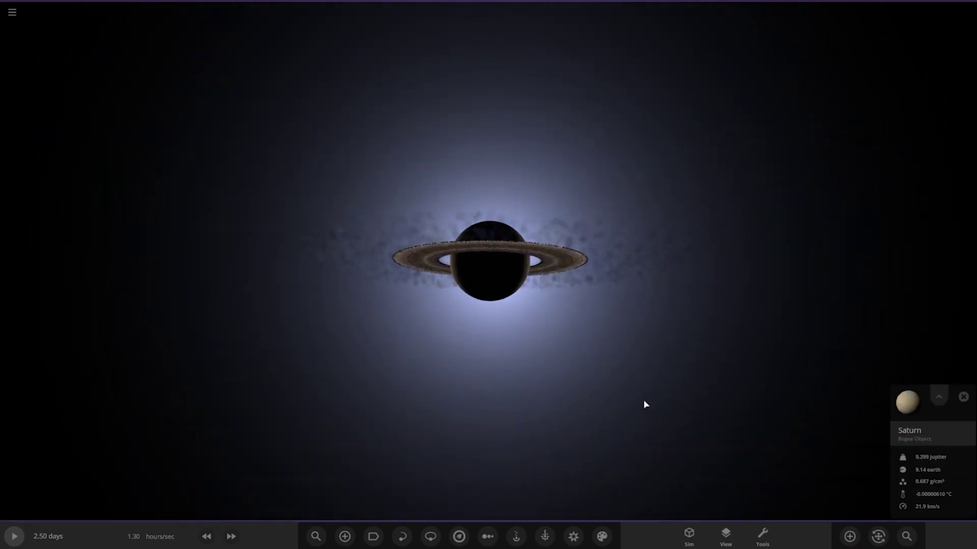
pyautogui.scroll(3, 645, 405)
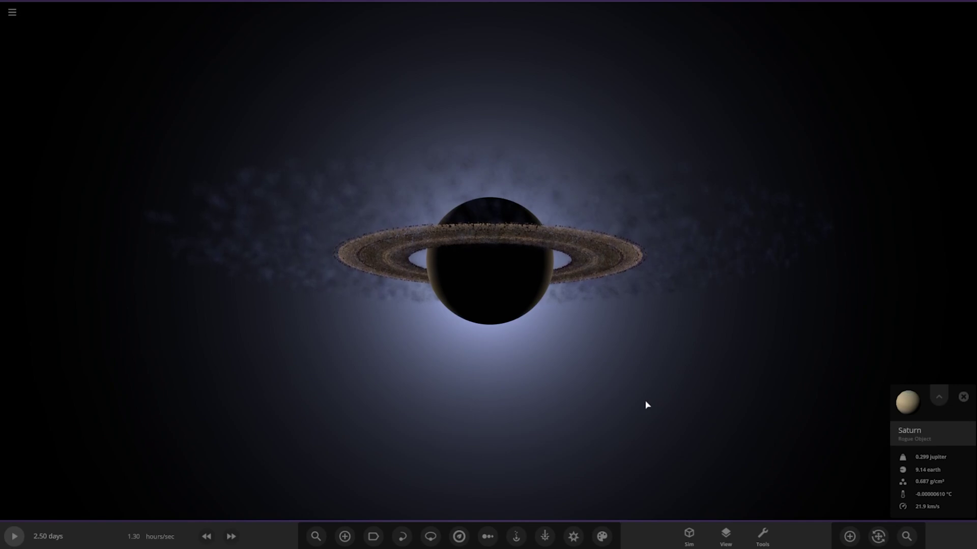
pyautogui.scroll(-2, 645, 404)
pyautogui.click(645, 404)
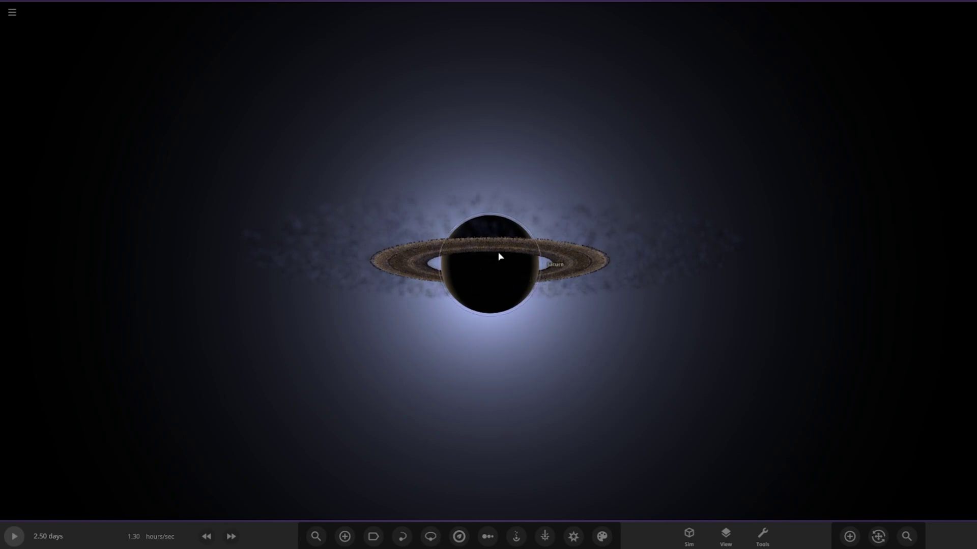
pyautogui.scroll(-5, 498, 256)
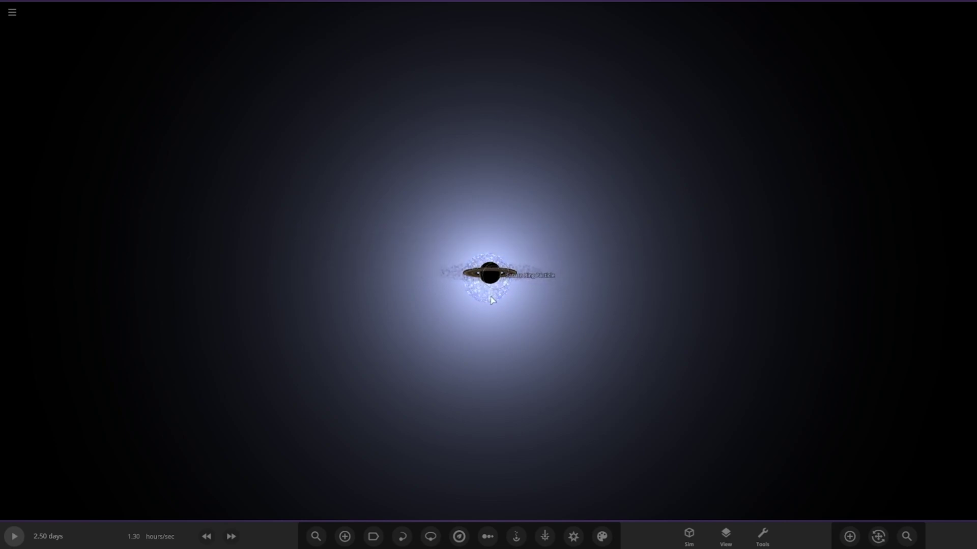
pyautogui.click(490, 300)
pyautogui.scroll(3, 582, 338)
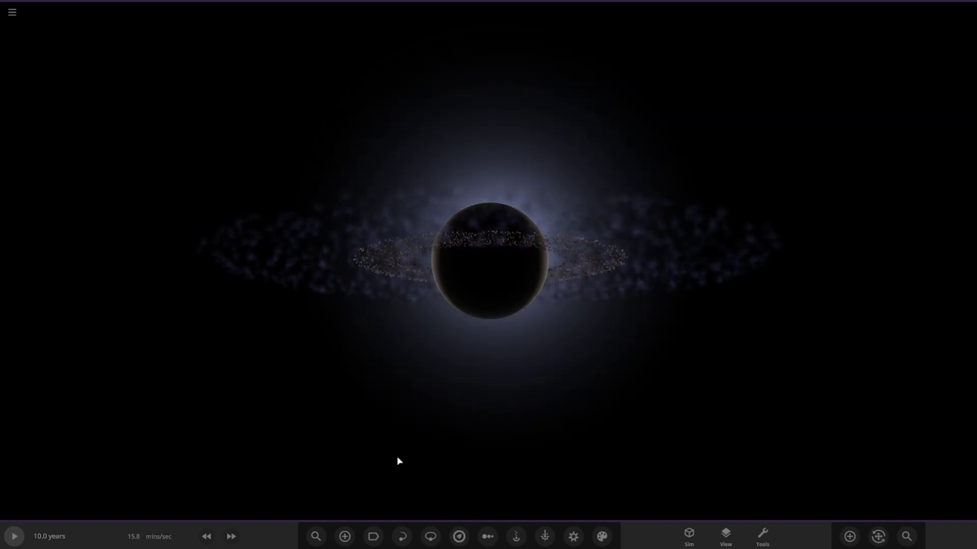
# Step: Add another Saturn-preset ring to the planet in the 10.0 years simulation and close the ring catalogue
pyautogui.moveTo(473, 369)
pyautogui.mouseDown()
pyautogui.moveTo(562, 372)
pyautogui.moveTo(438, 373)
pyautogui.moveTo(482, 374)
pyautogui.moveTo(471, 374)
pyautogui.mouseUp()
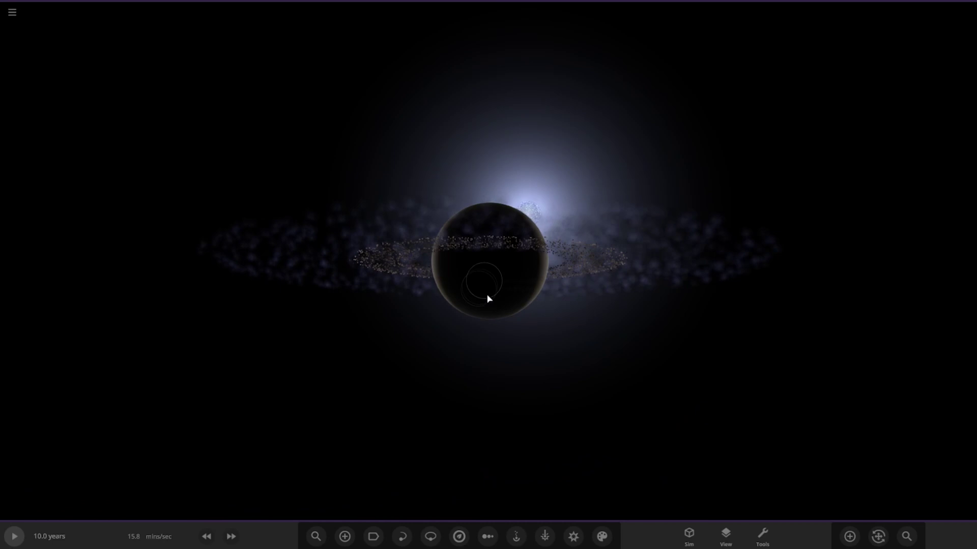
pyautogui.moveTo(488, 327); pyautogui.dragTo(534, 303)
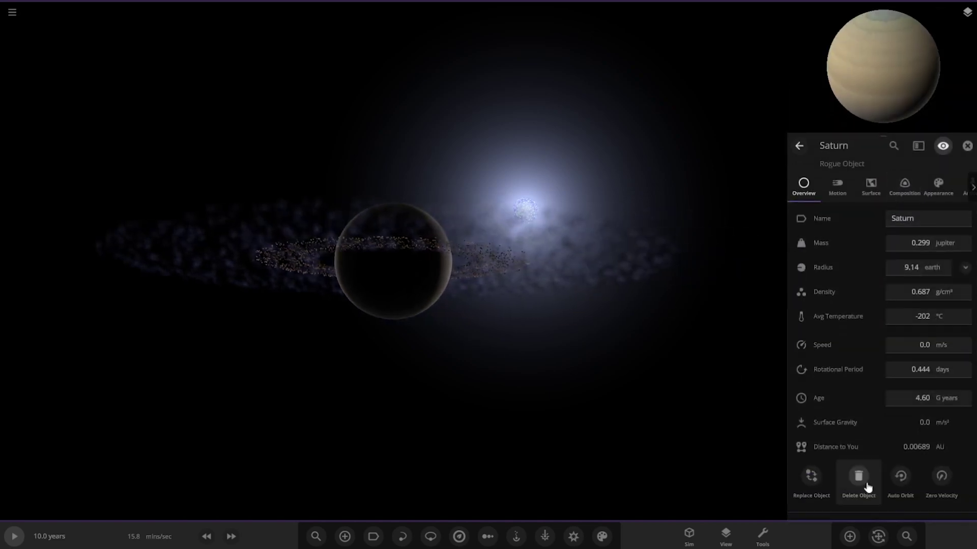
pyautogui.click(850, 537)
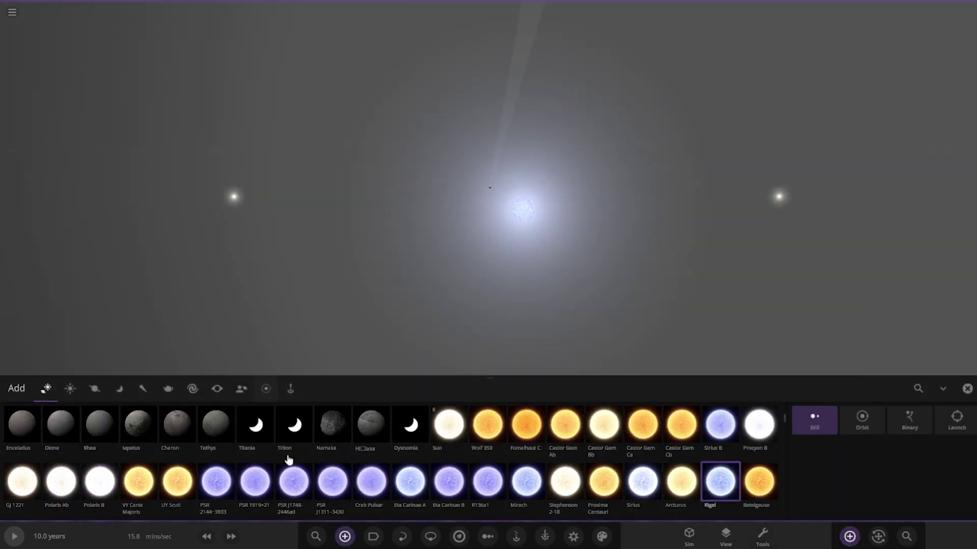
pyautogui.click(266, 389)
pyautogui.click(216, 428)
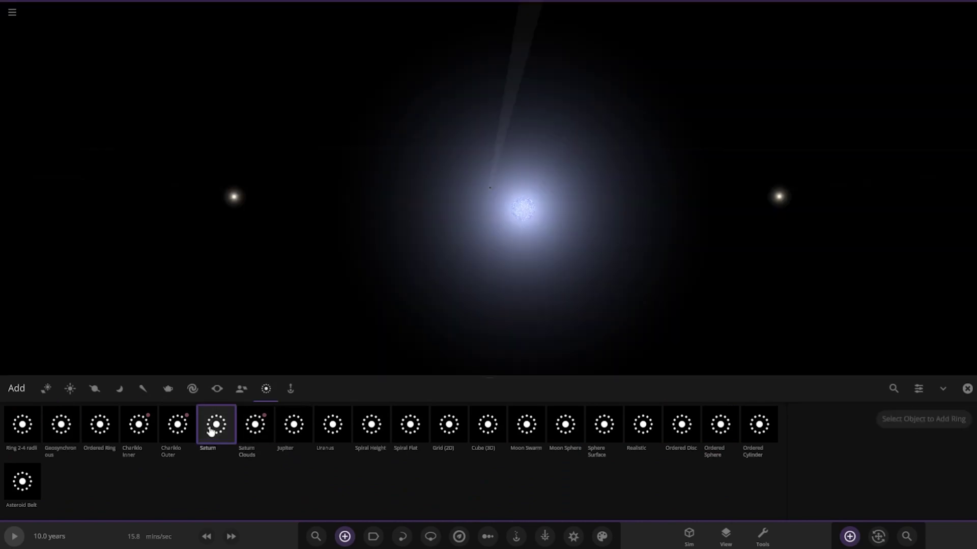
pyautogui.click(511, 292)
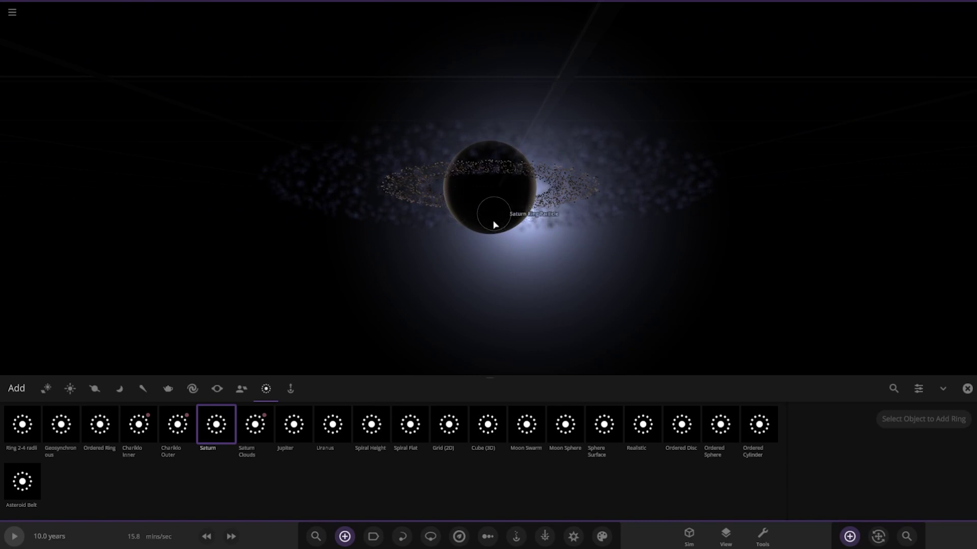
pyautogui.moveTo(493, 223); pyautogui.dragTo(459, 251, button='right')
pyautogui.scroll(3, 459, 252)
pyautogui.click(504, 240)
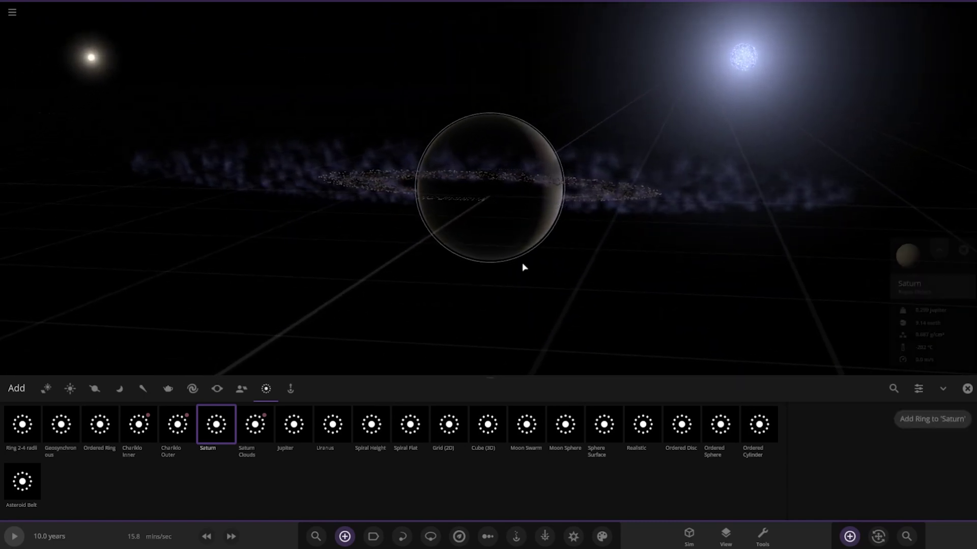
pyautogui.moveTo(524, 268); pyautogui.dragTo(595, 259, button='right')
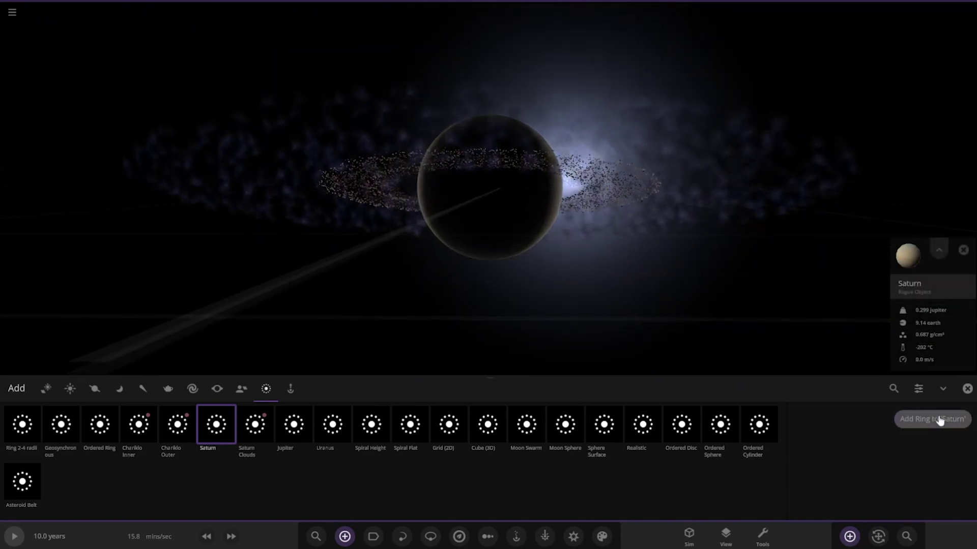
pyautogui.click(938, 420)
pyautogui.moveTo(828, 376); pyautogui.dragTo(824, 373)
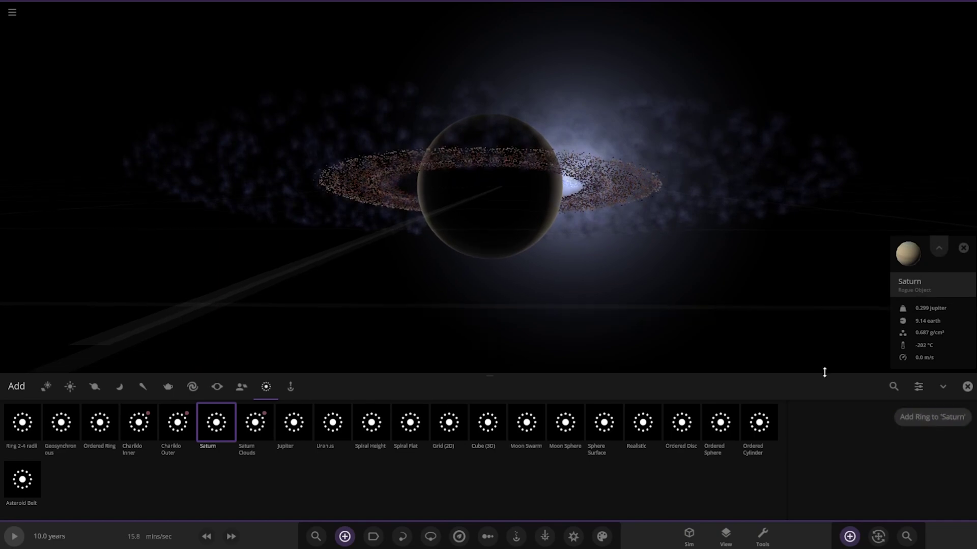
pyautogui.moveTo(555, 312)
pyautogui.mouseDown(button='right')
pyautogui.moveTo(572, 312)
pyautogui.moveTo(561, 361)
pyautogui.moveTo(566, 310)
pyautogui.mouseUp(button='right')
pyautogui.scroll(2, 570, 316)
pyautogui.scroll(3, 568, 321)
pyautogui.scroll(-5, 560, 335)
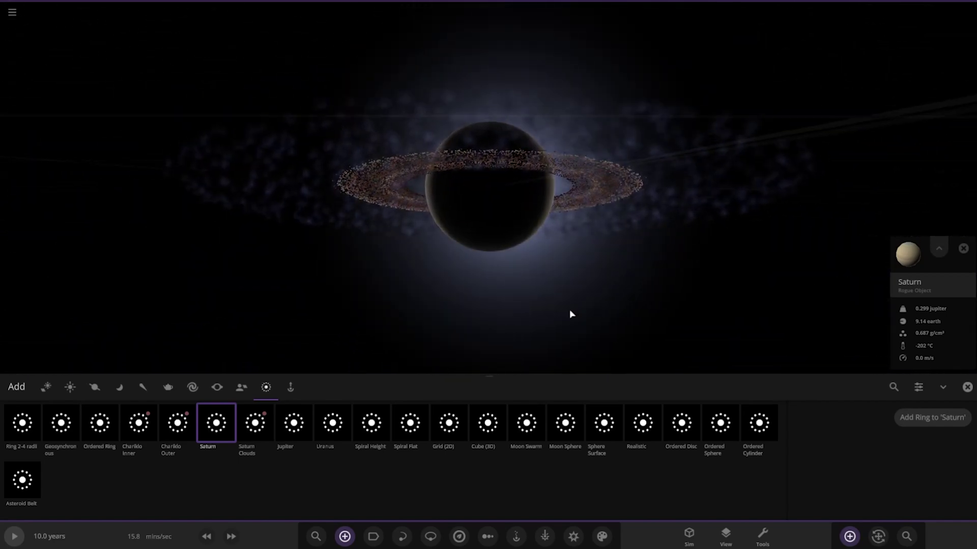
pyautogui.scroll(-3, 569, 309)
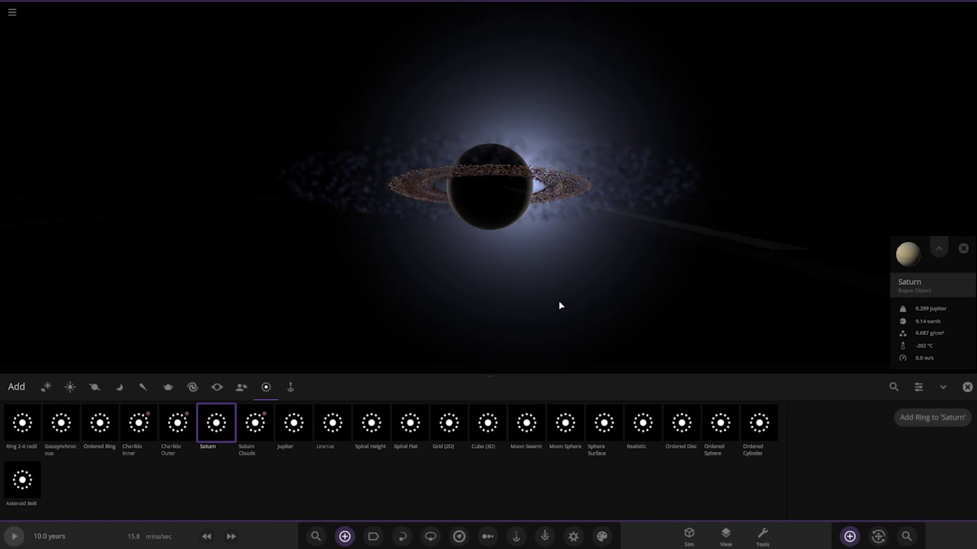
pyautogui.click(968, 388)
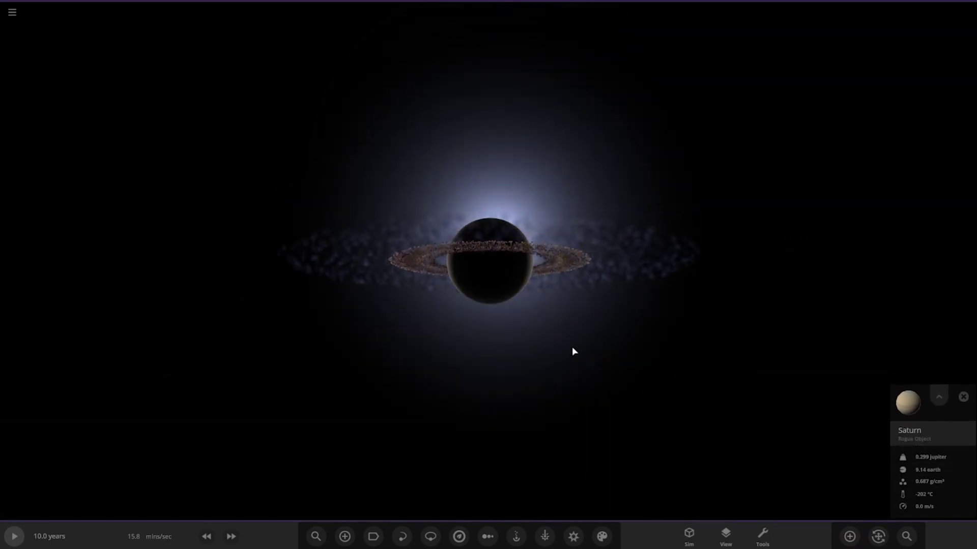
# Step: Examine the finished eclipse composition of Saturn, its particle ring and cloud ring at varying distances and angles, and deselect Saturn
pyautogui.scroll(-3, 572, 348)
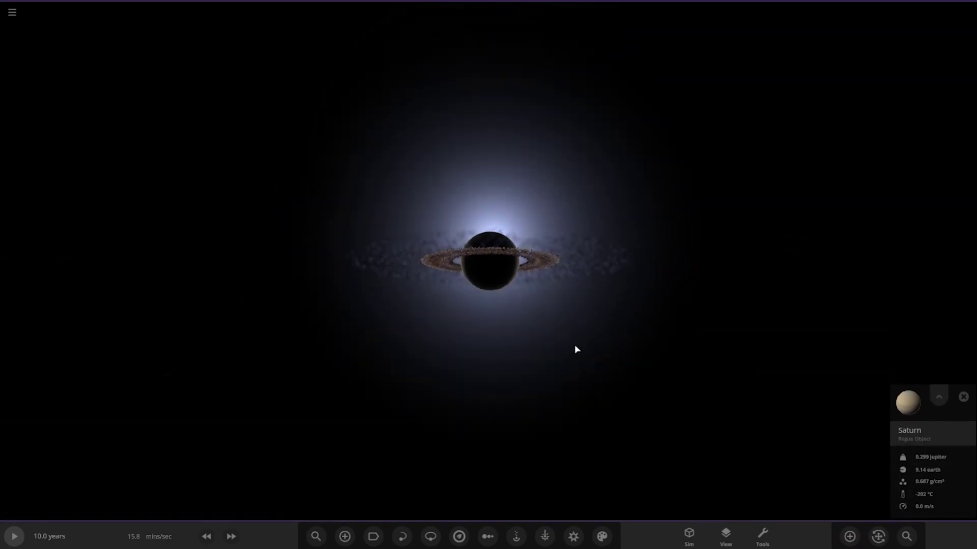
pyautogui.scroll(3, 574, 345)
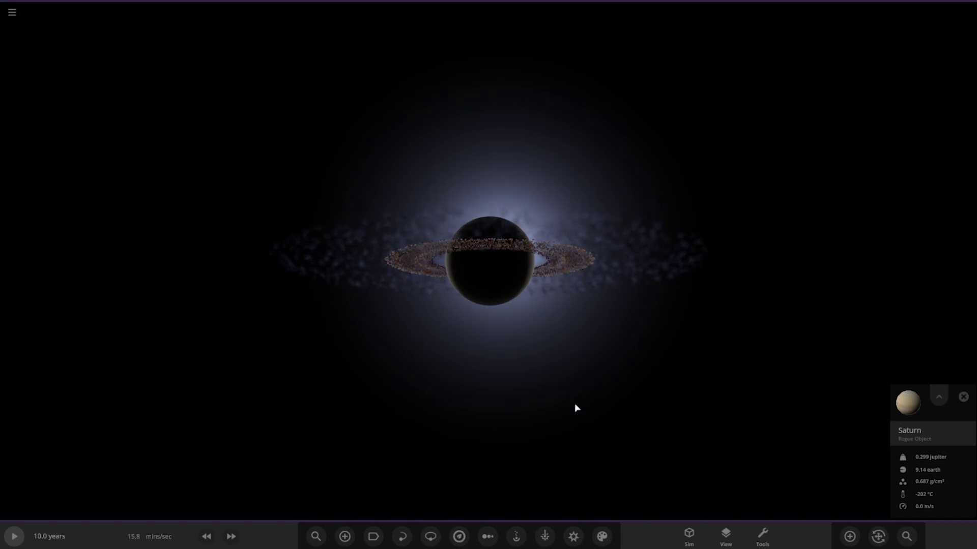
pyautogui.scroll(5, 481, 344)
pyautogui.scroll(-2, 517, 399)
pyautogui.moveTo(517, 399); pyautogui.dragTo(521, 344)
pyautogui.scroll(-3, 532, 366)
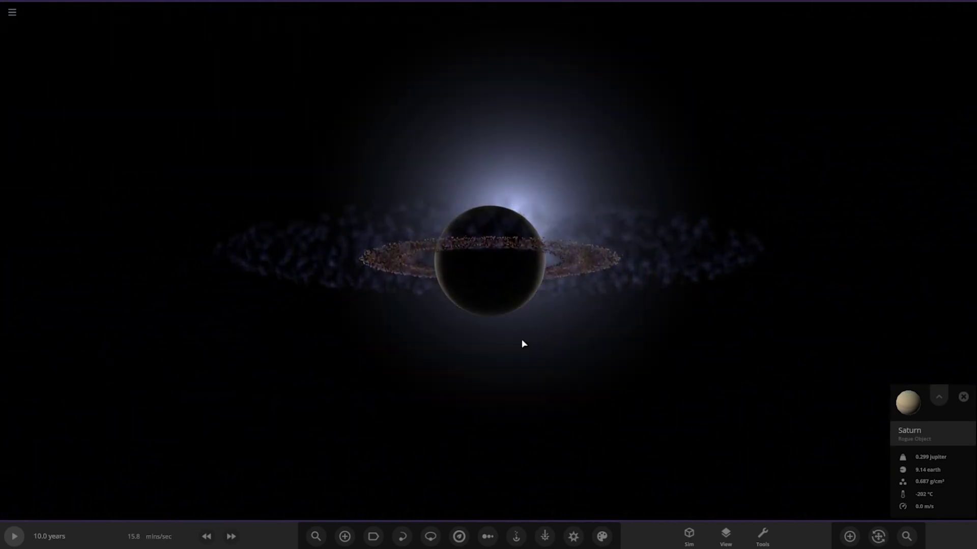
pyautogui.scroll(3, 522, 339)
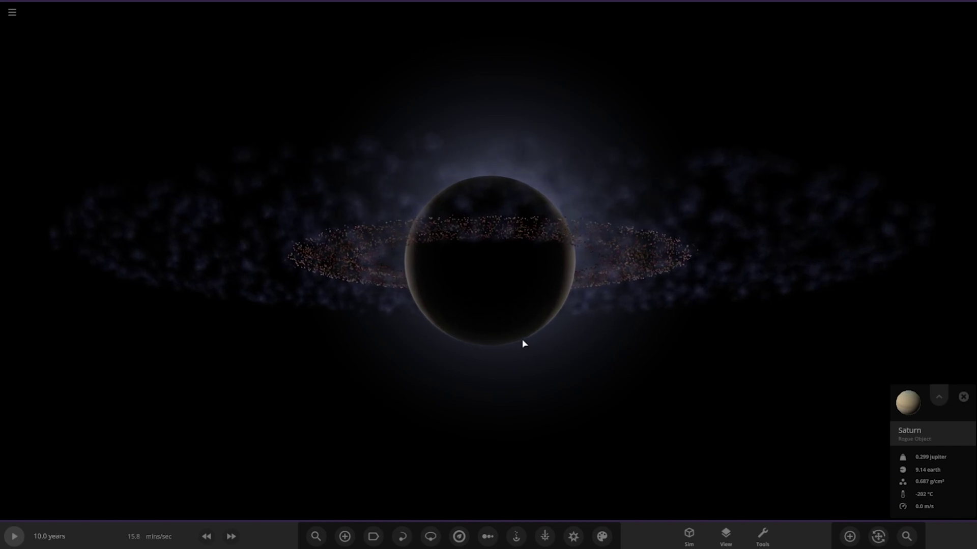
pyautogui.scroll(-2, 523, 344)
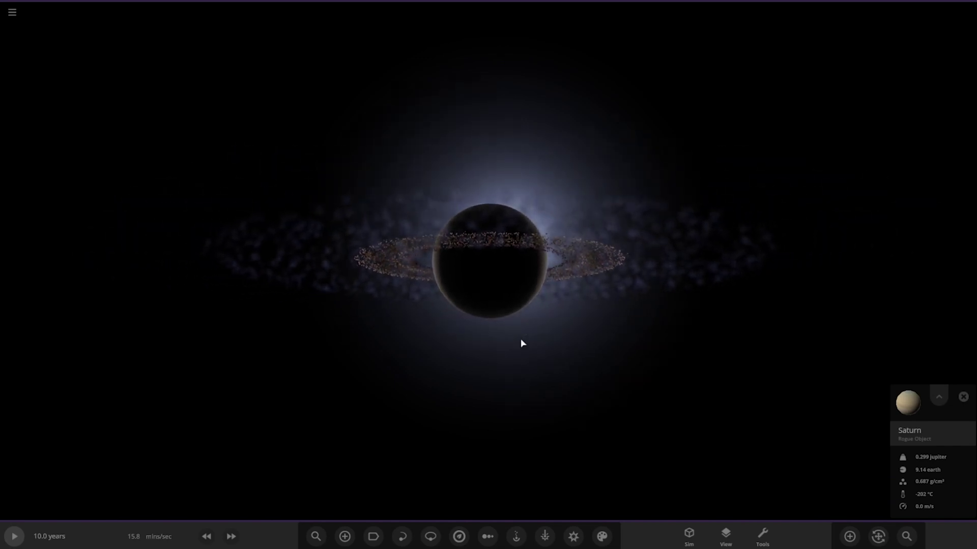
pyautogui.scroll(3, 521, 340)
pyautogui.scroll(-3, 521, 340)
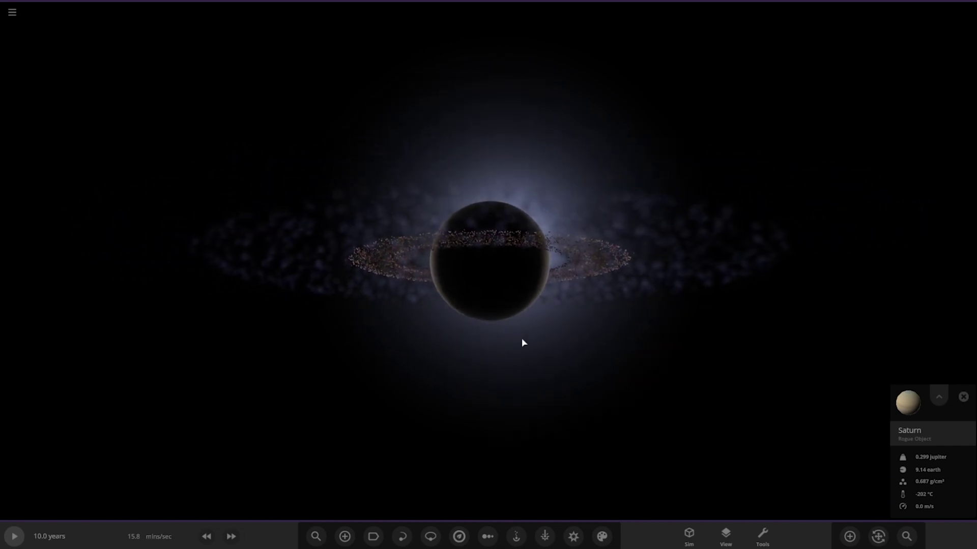
pyautogui.scroll(2, 523, 340)
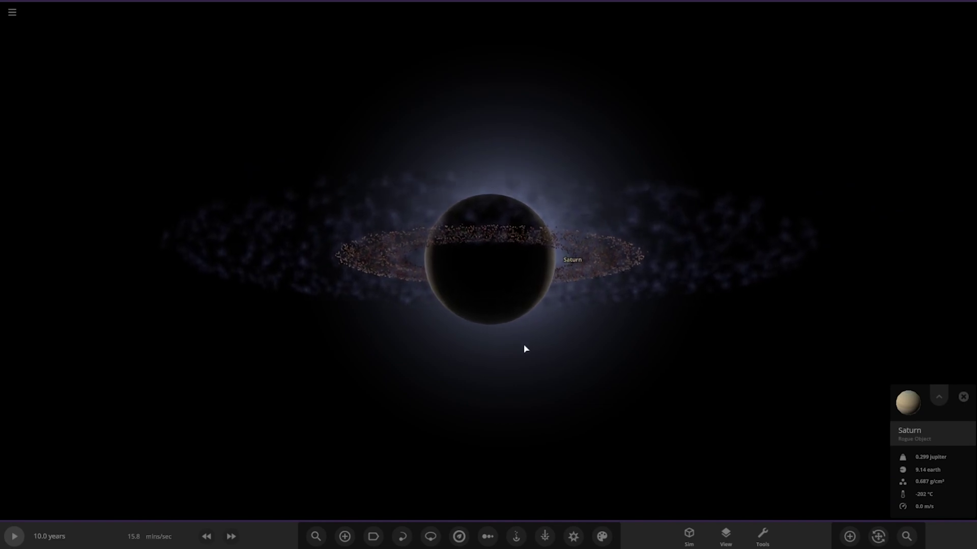
pyautogui.click(534, 383)
pyautogui.scroll(2, 536, 386)
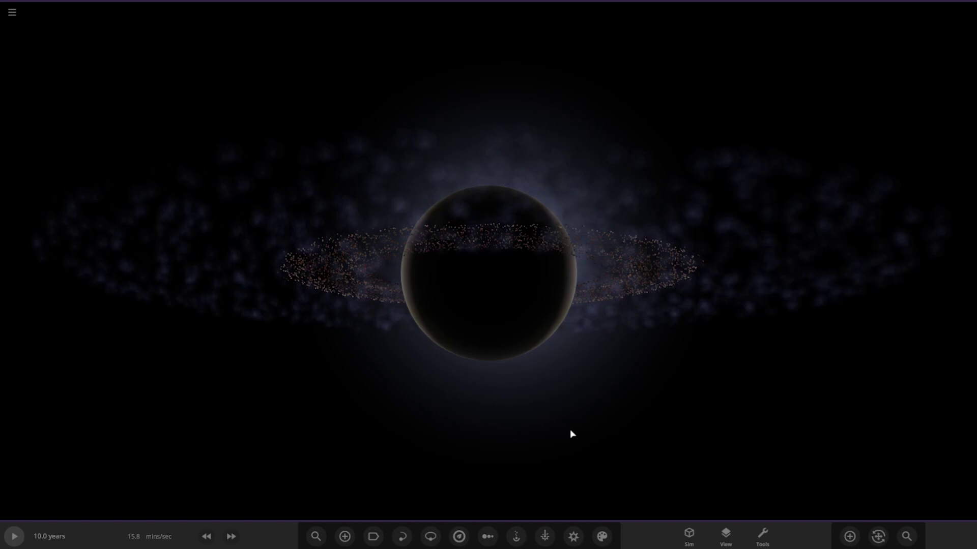
# Step: Save a screenshot of the backlit eclipse view with Saturn and its rings centred before Rigel's glow
pyautogui.press('F12')
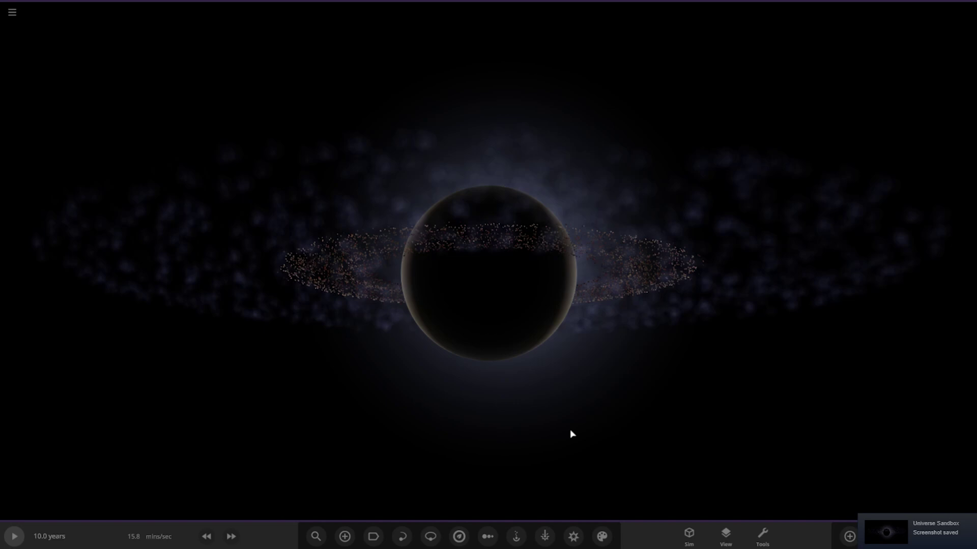
# Step: Focus on Saturn and examine its sunlit side, with the ring particles and clouds crossing it, up close
pyautogui.click(489, 328)
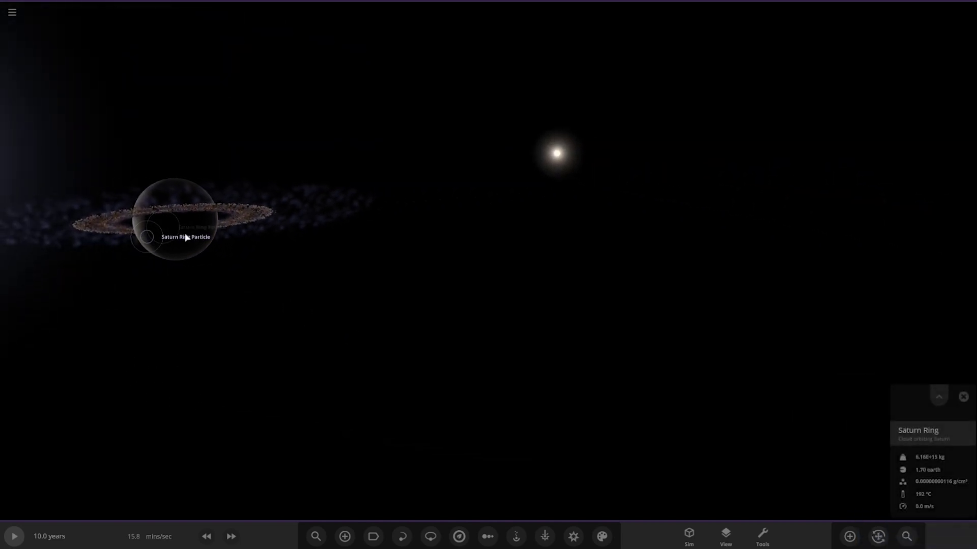
pyautogui.doubleClick(187, 239)
pyautogui.moveTo(305, 285); pyautogui.dragTo(629, 337)
pyautogui.doubleClick(532, 222)
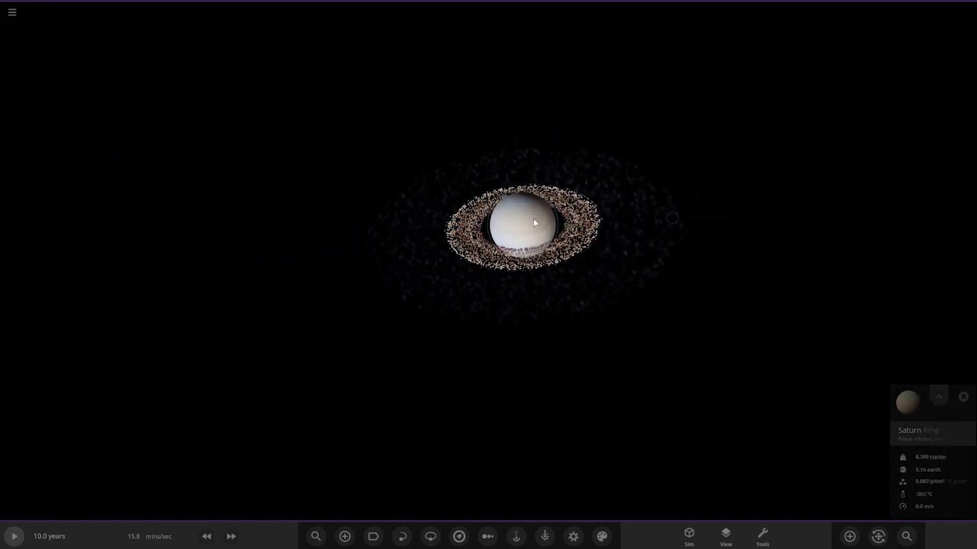
pyautogui.scroll(8, 642, 368)
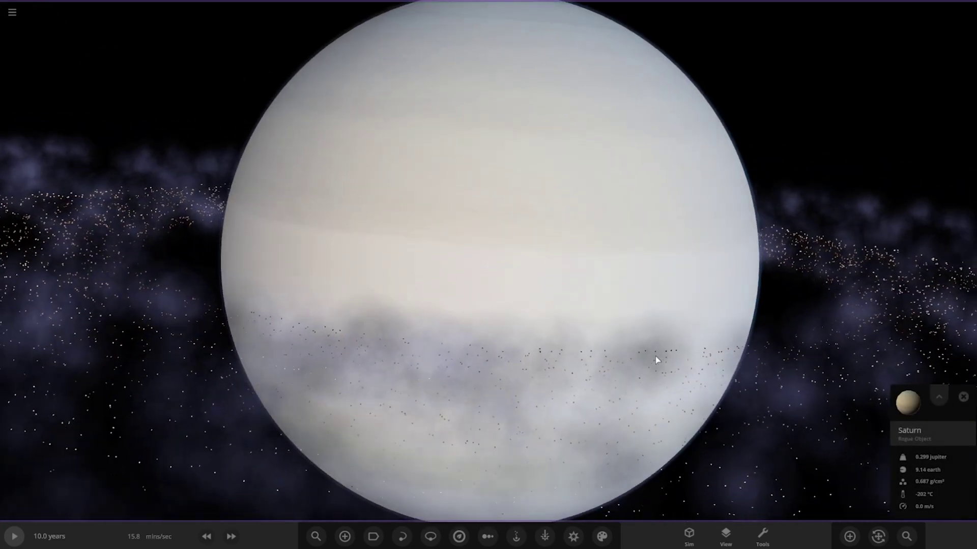
pyautogui.moveTo(696, 356); pyautogui.dragTo(771, 371)
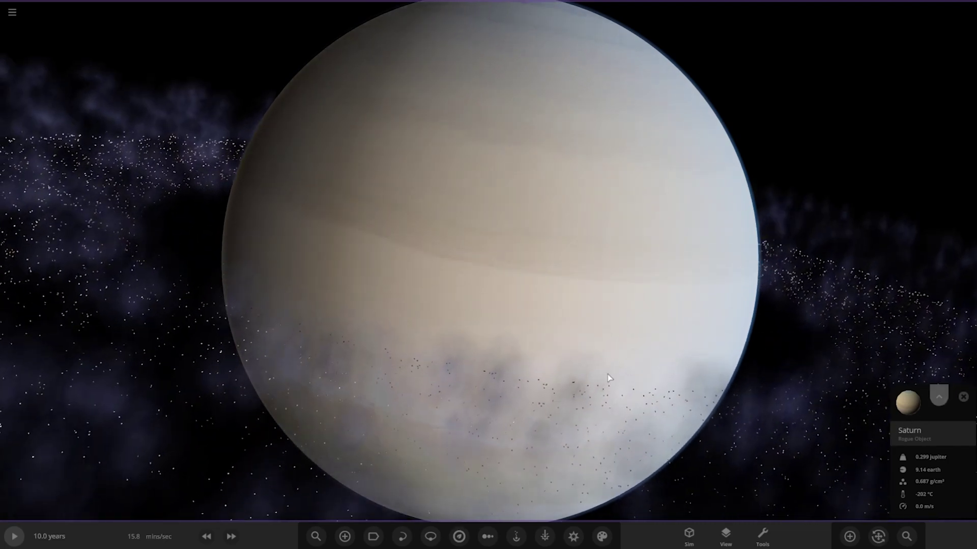
# Step: Inspect Saturn's full properties and its rotatable preview globe, and close them
pyautogui.click(939, 396)
pyautogui.moveTo(882, 136); pyautogui.dragTo(872, 211)
pyautogui.moveTo(867, 122); pyautogui.dragTo(880, 98)
pyautogui.scroll(-4, 625, 273)
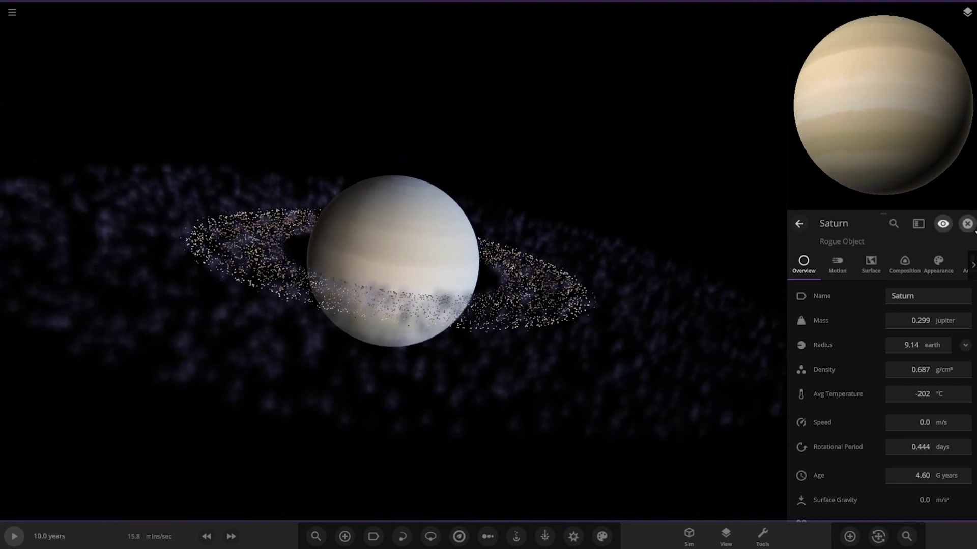
pyautogui.click(967, 223)
# Step: Return to the dark side of Saturn and frame the planet and both rings against Rigel's glow
pyautogui.scroll(-3, 486, 286)
pyautogui.moveTo(486, 286); pyautogui.dragTo(680, 288)
pyautogui.moveTo(572, 315); pyautogui.dragTo(545, 310)
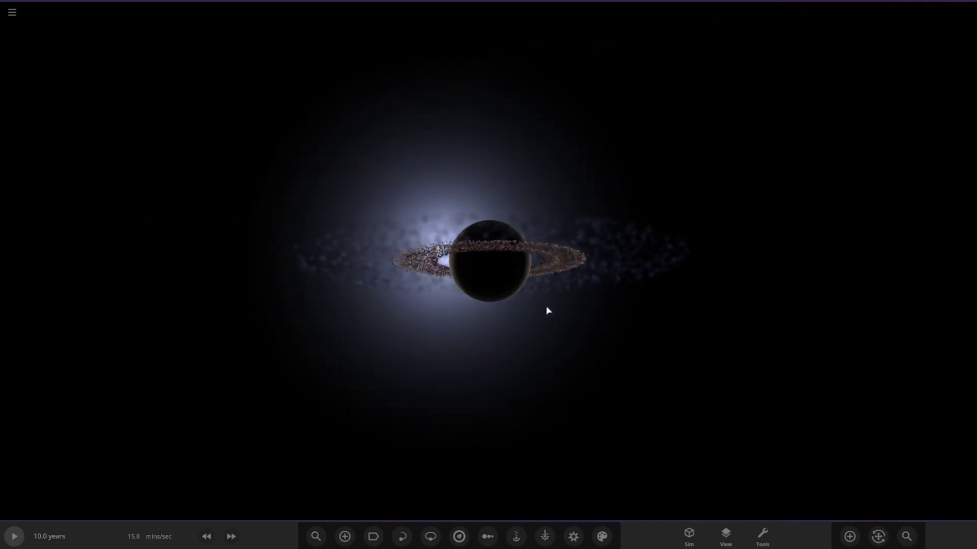
pyautogui.scroll(3, 521, 309)
pyautogui.scroll(-2, 526, 309)
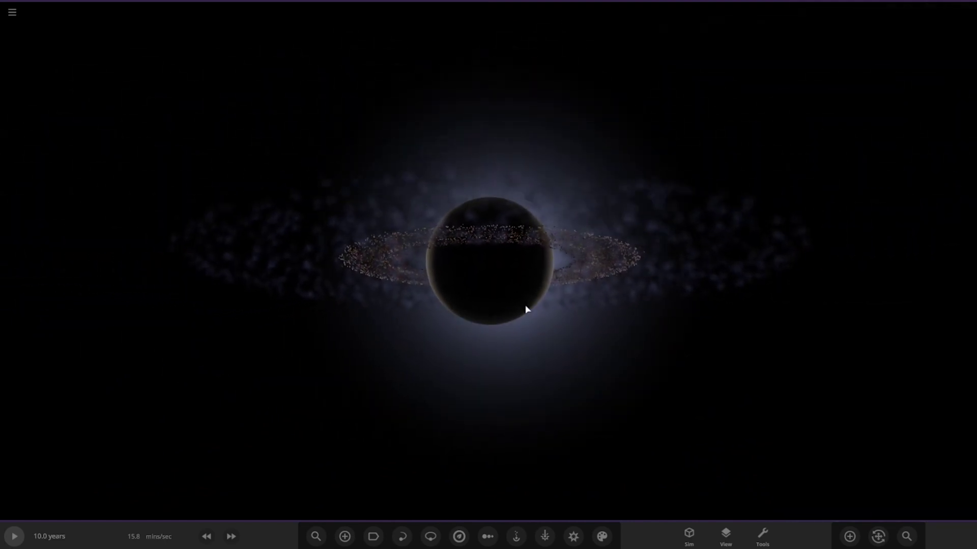